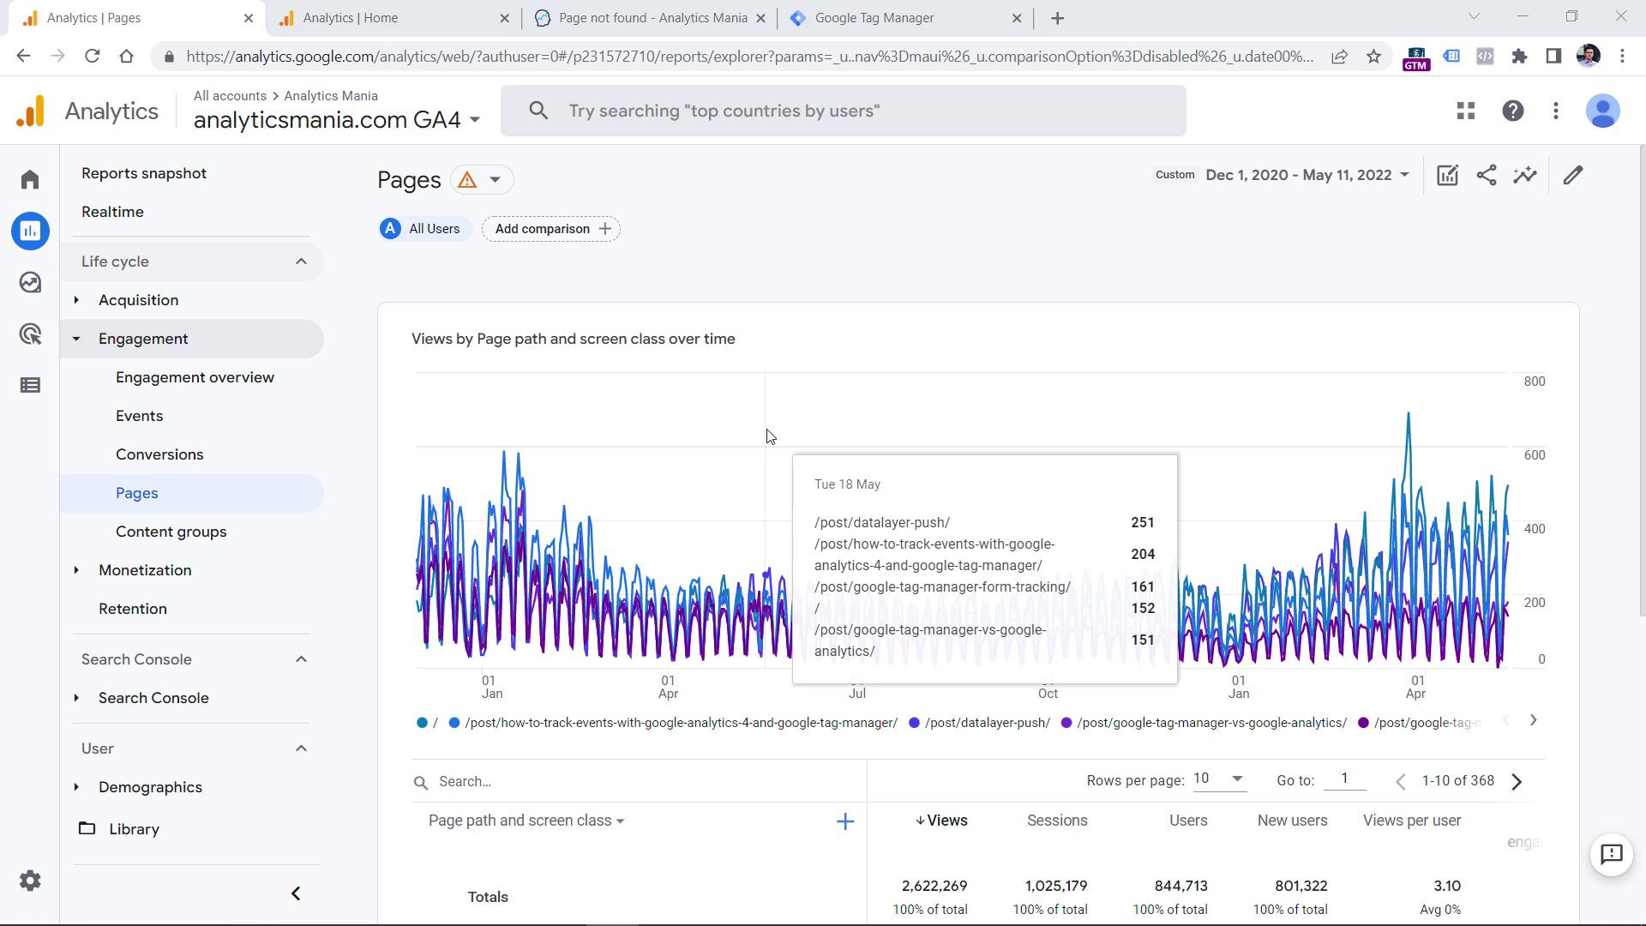
# Step: Back in the Pages report, switch the table's primary dimension to Page title and screen class
pyautogui.click(660, 18)
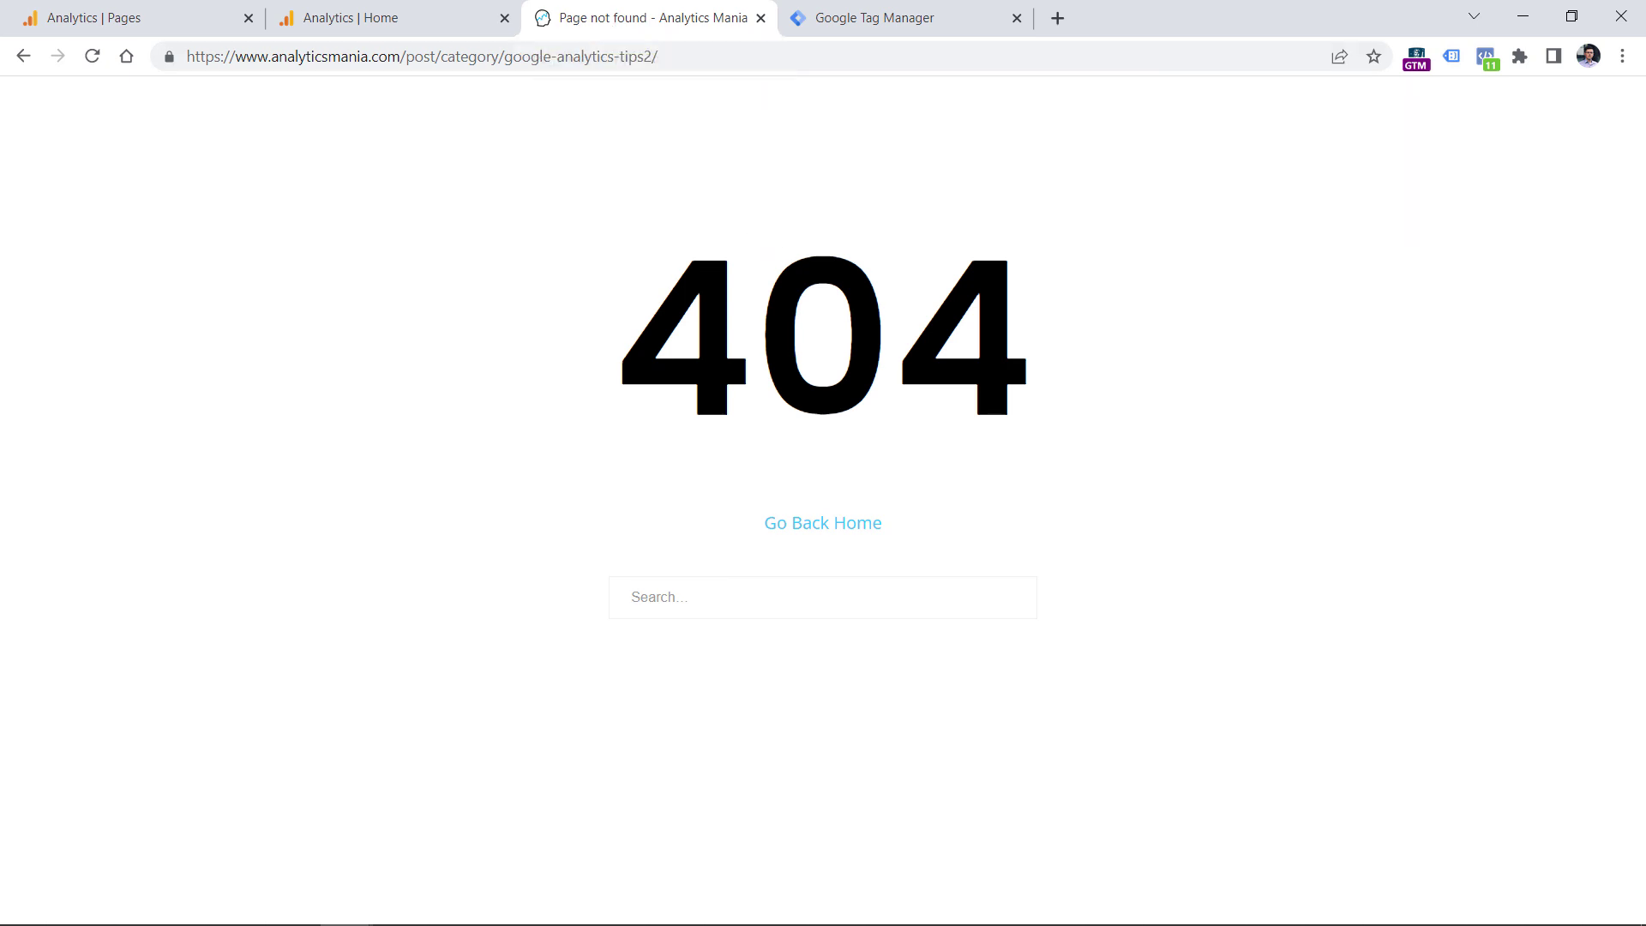
pyautogui.click(149, 28)
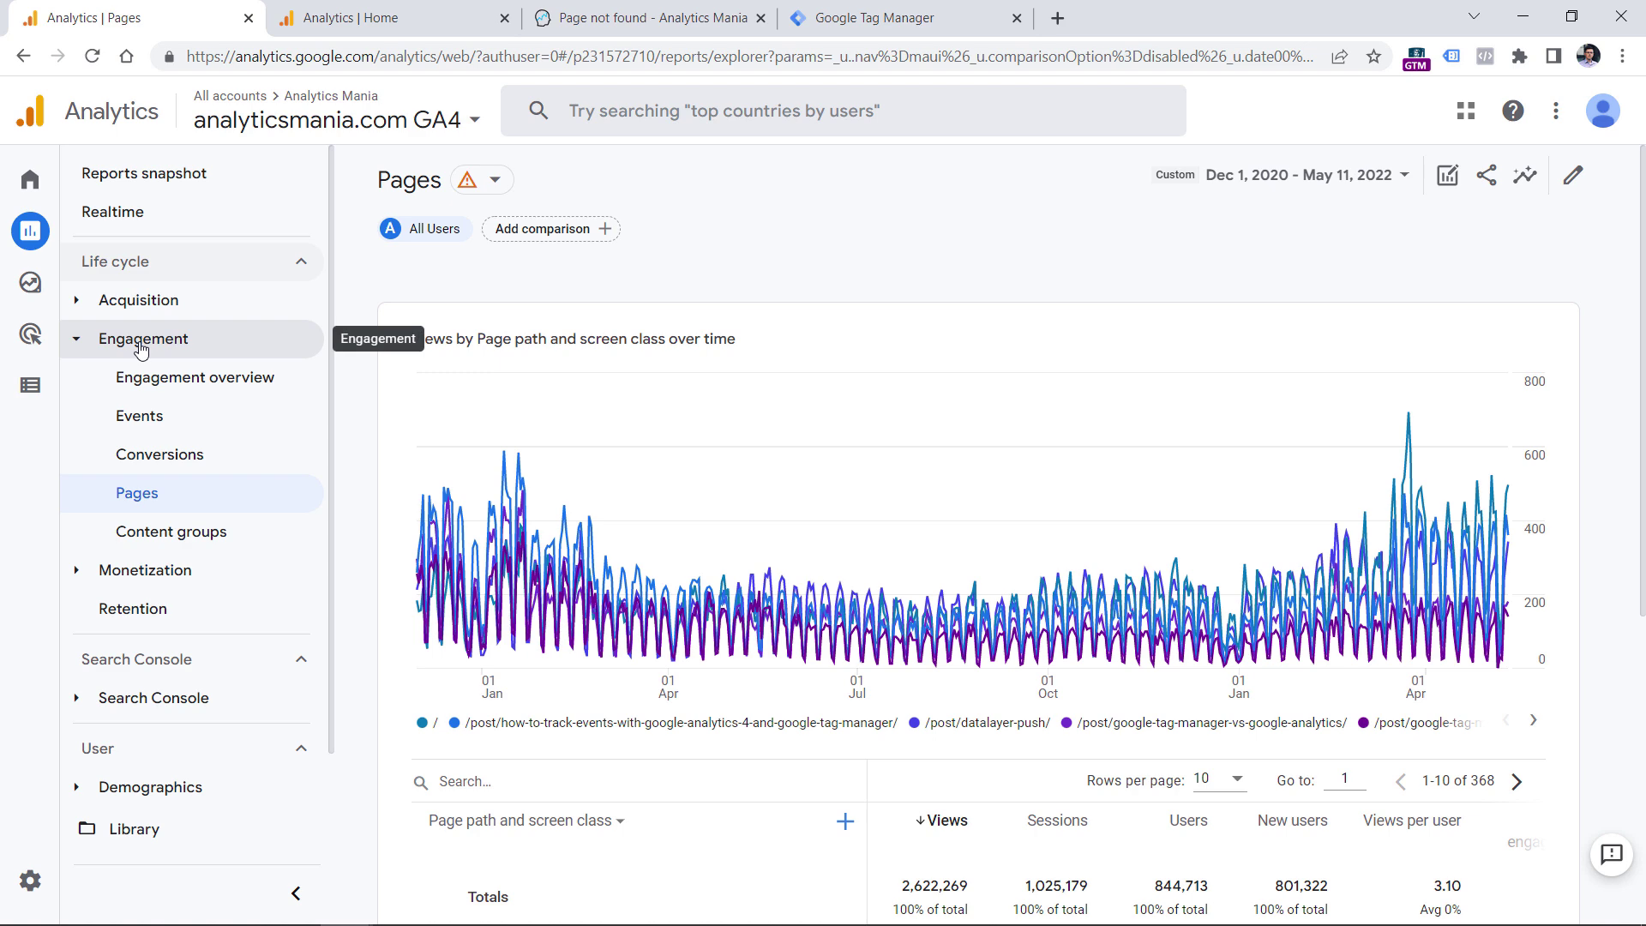
pyautogui.scroll(-4, 627, 345)
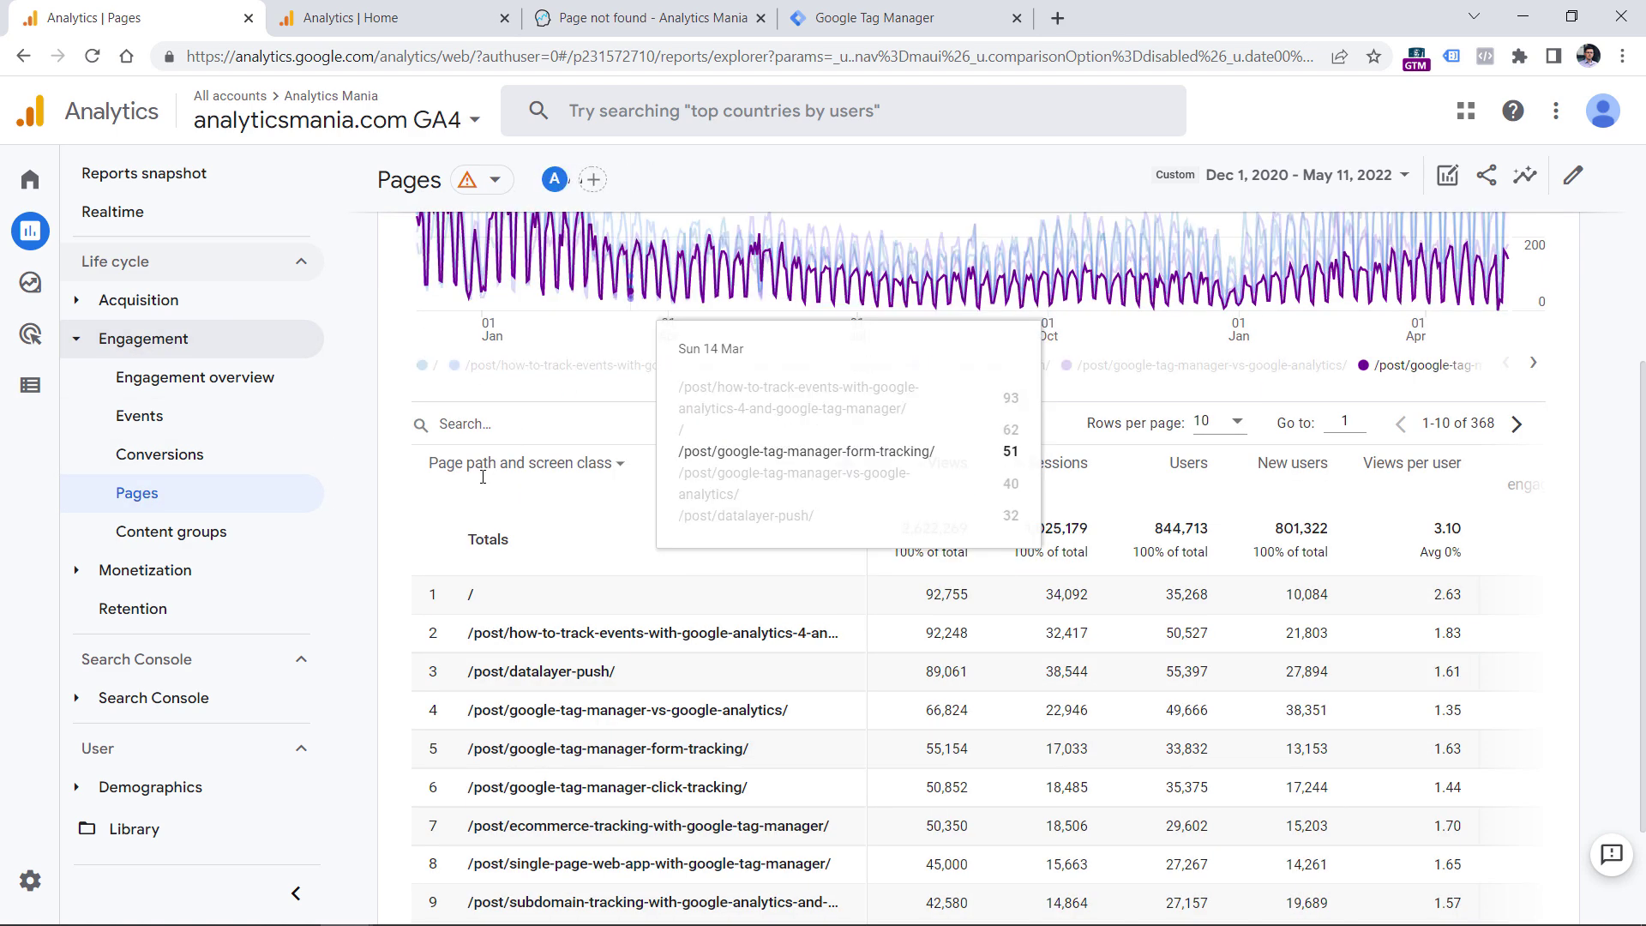
pyautogui.click(528, 477)
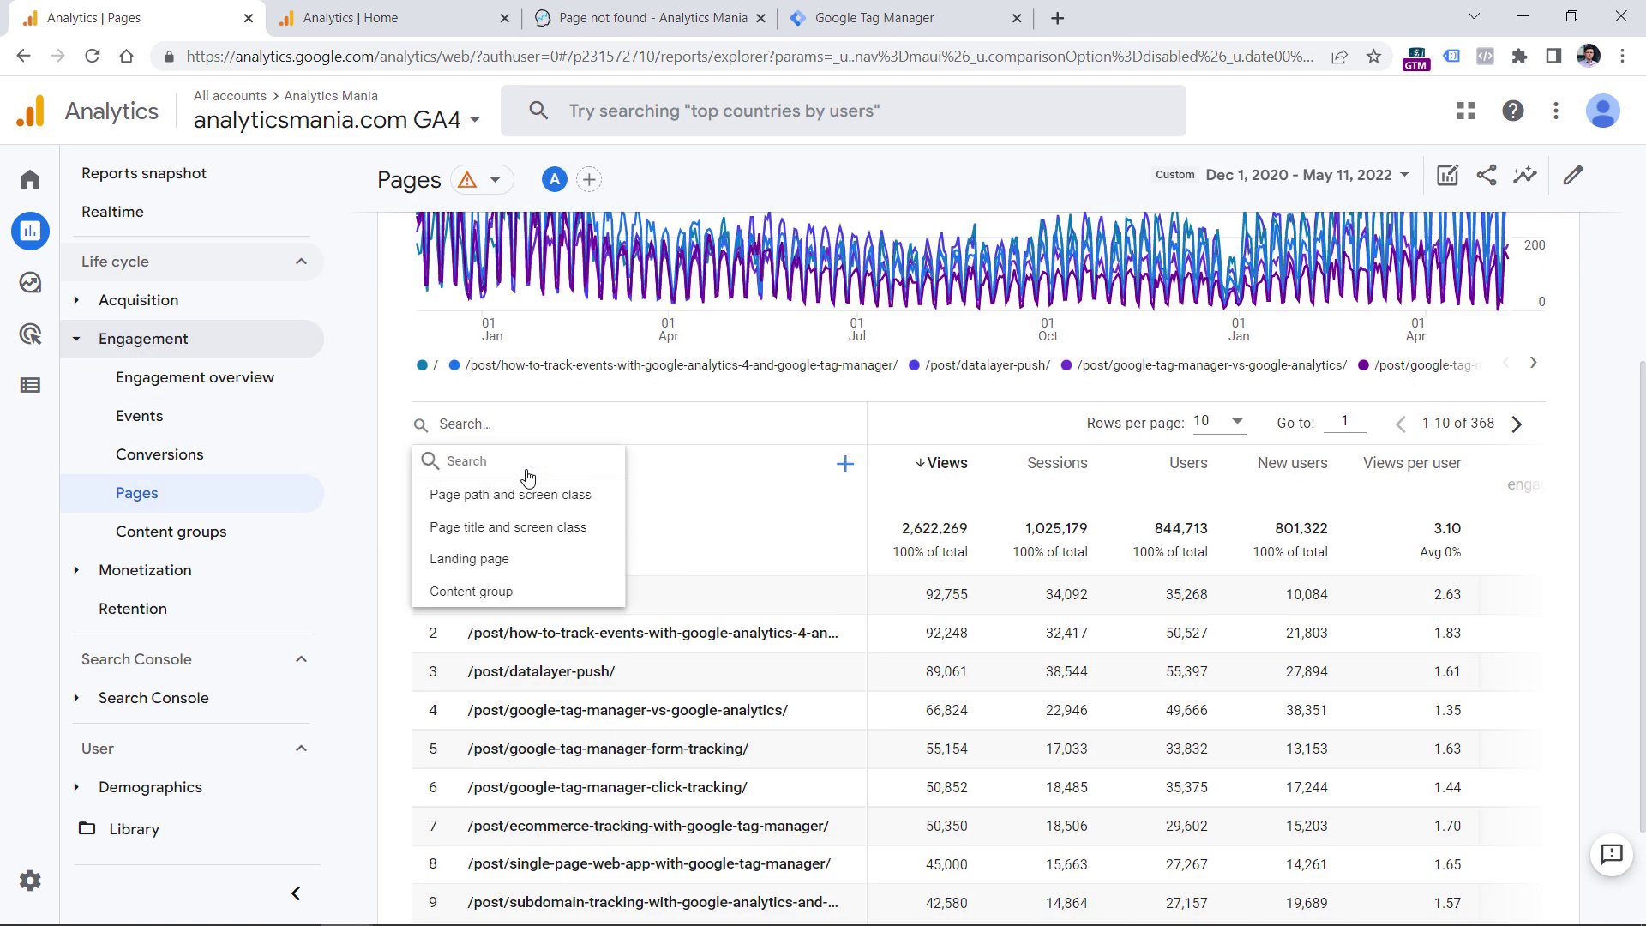
pyautogui.click(477, 531)
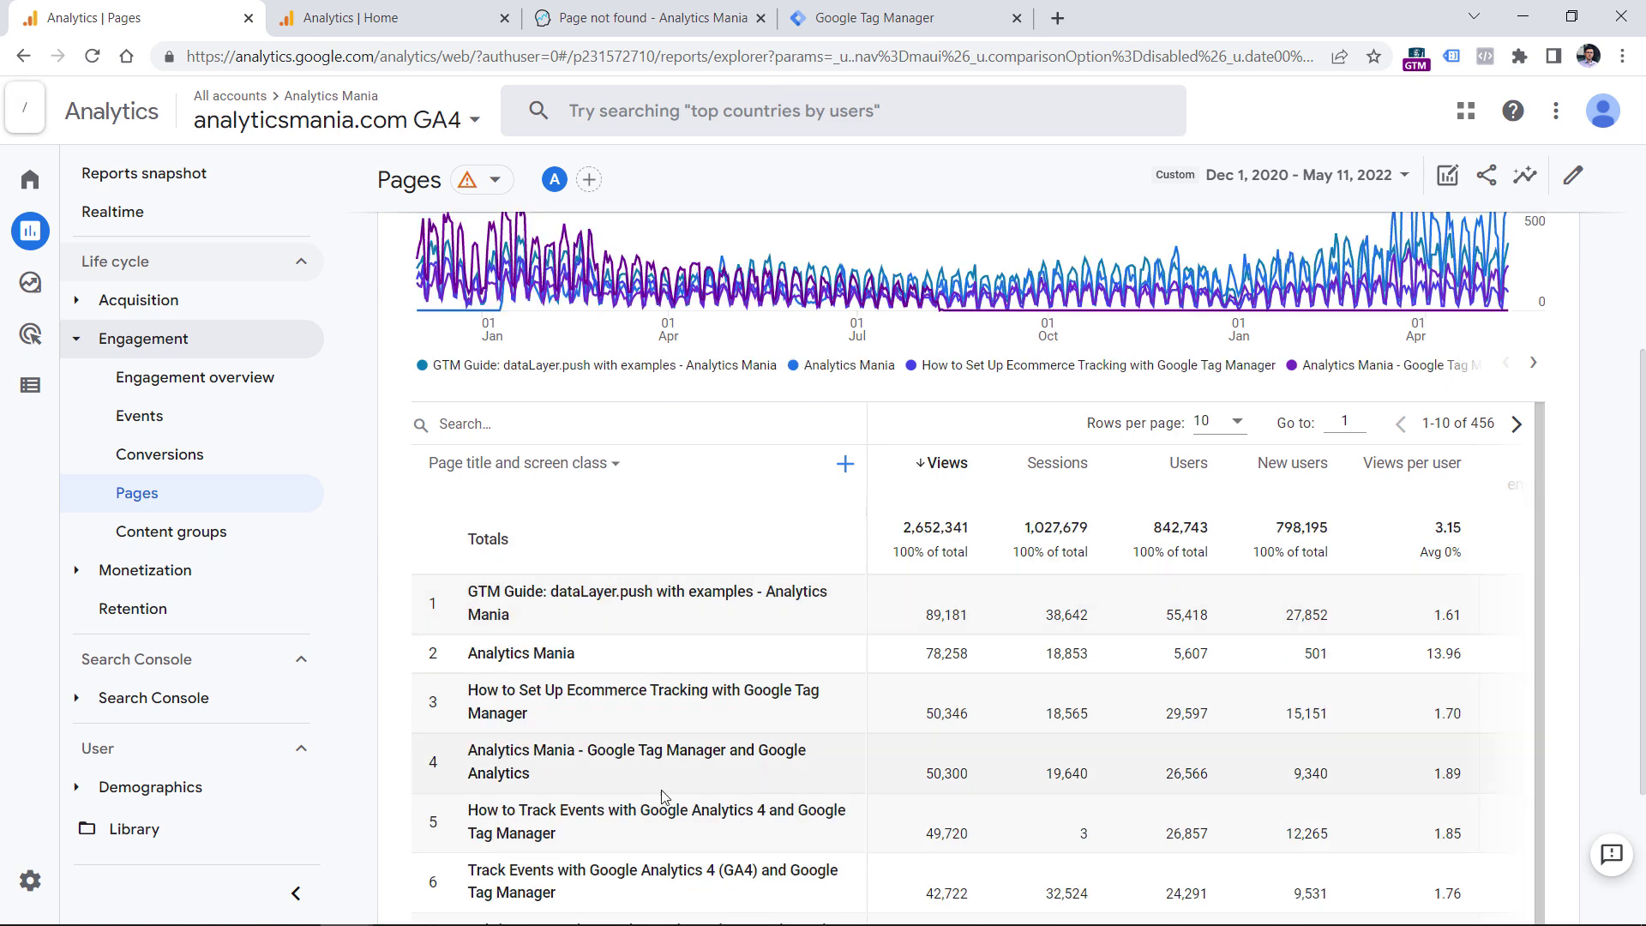
# Step: Search the table for 'Page not found'
pyautogui.click(499, 423)
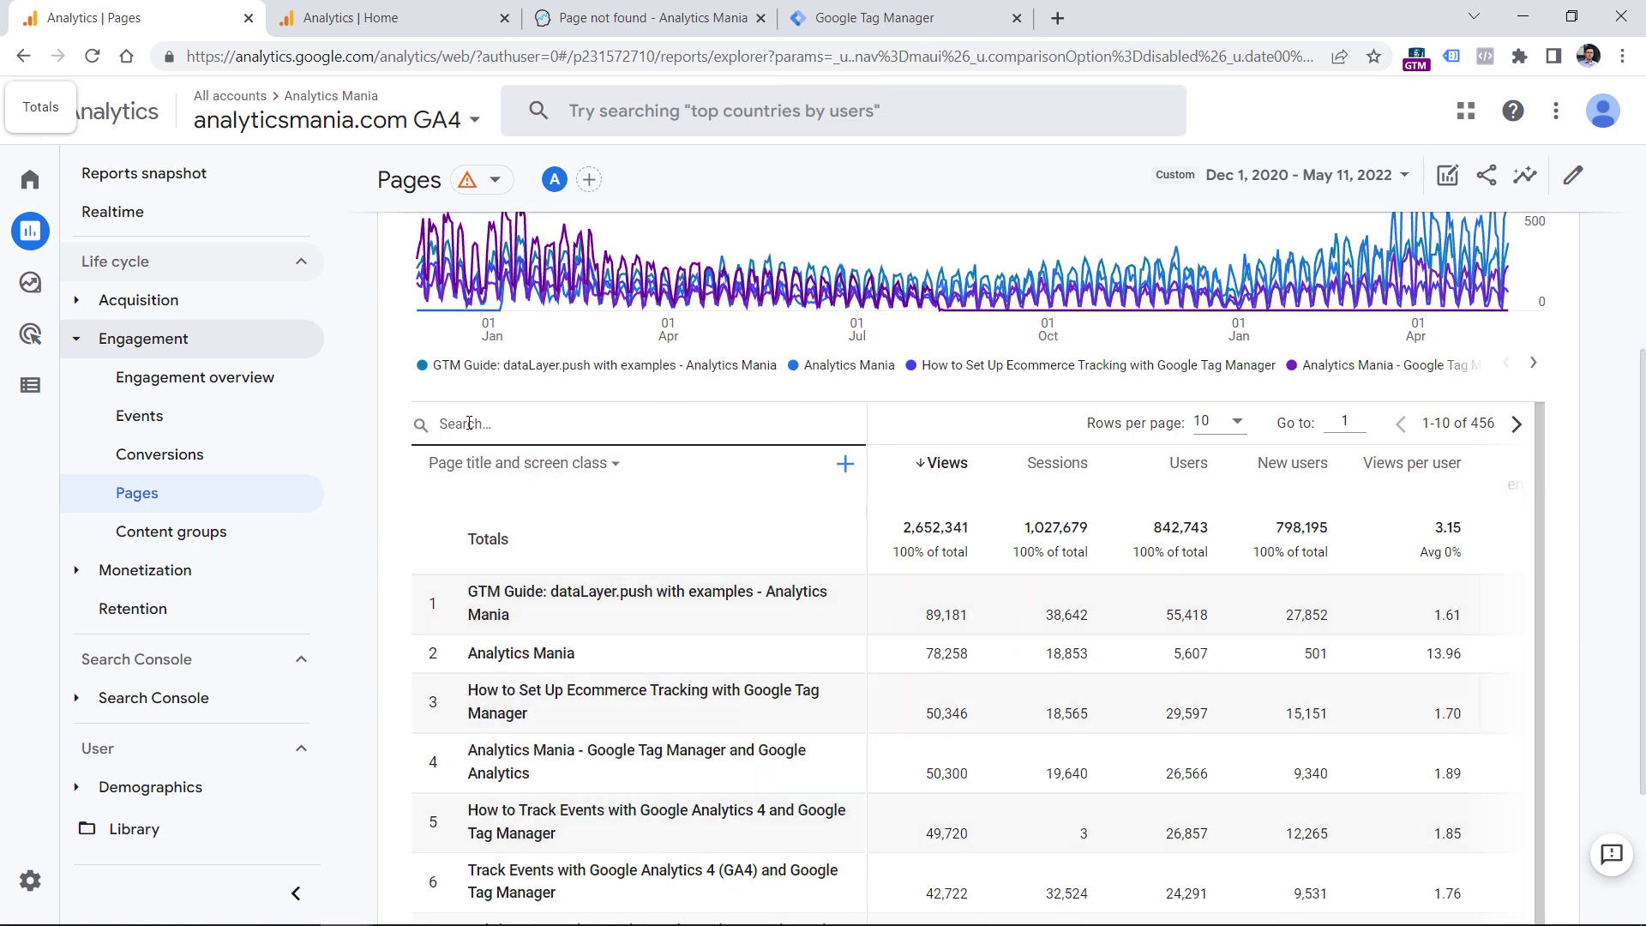
pyautogui.click(480, 428)
pyautogui.write('Page not found')
pyautogui.press('Return')
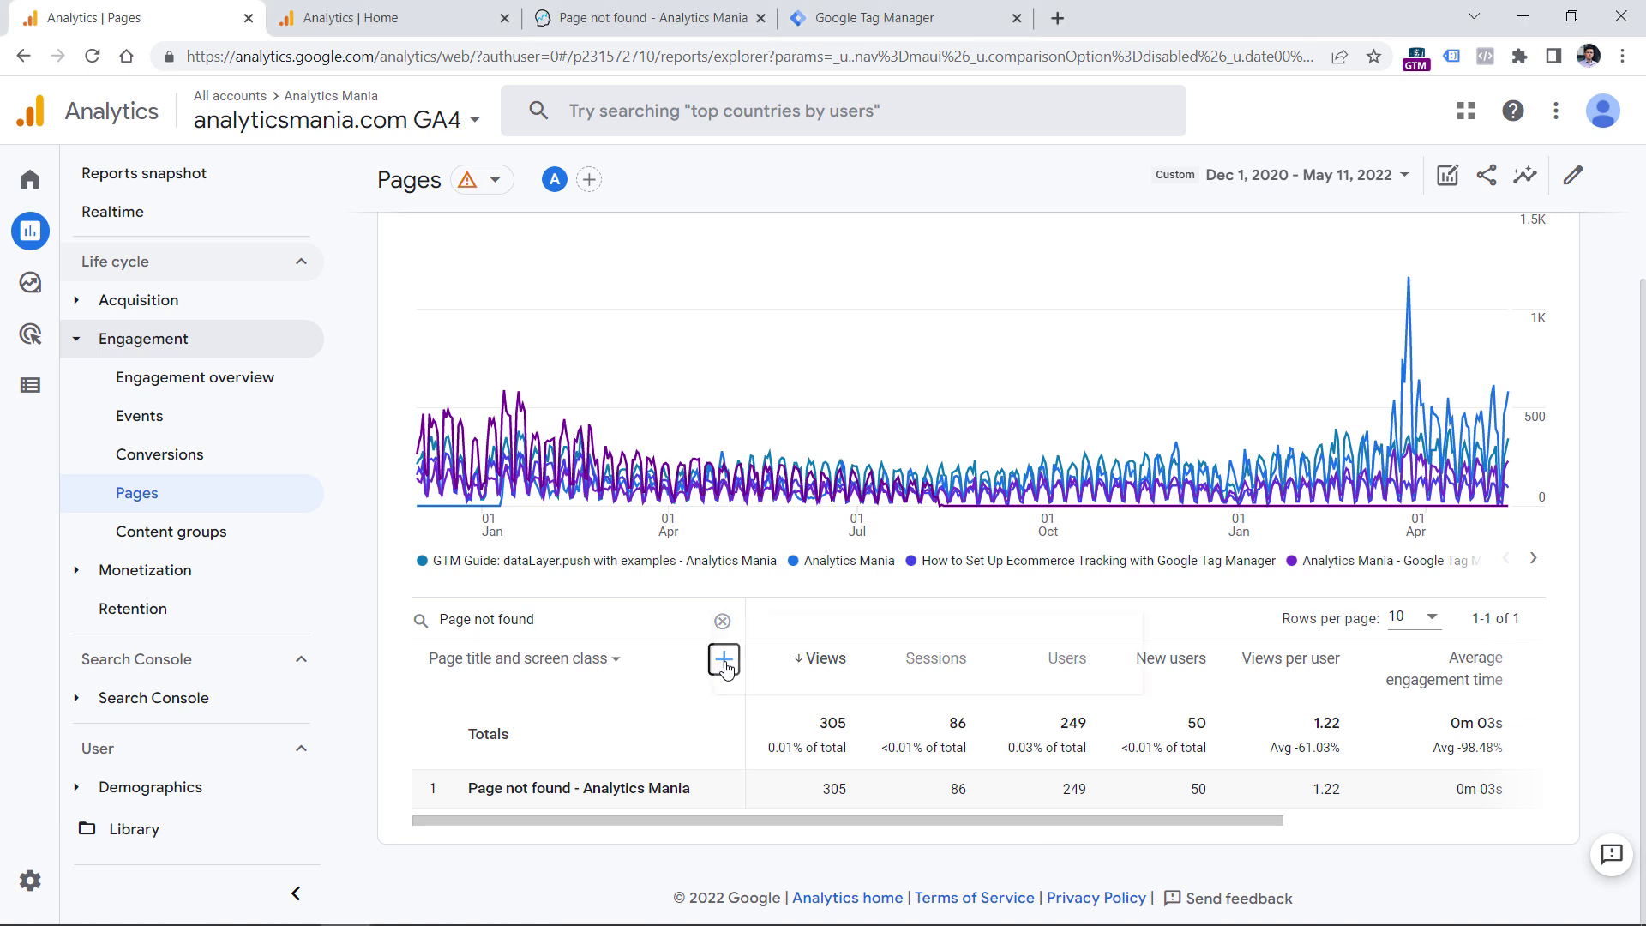
# Step: Add Page path and screen class as a secondary dimension
pyautogui.click(723, 661)
pyautogui.moveTo(819, 825)
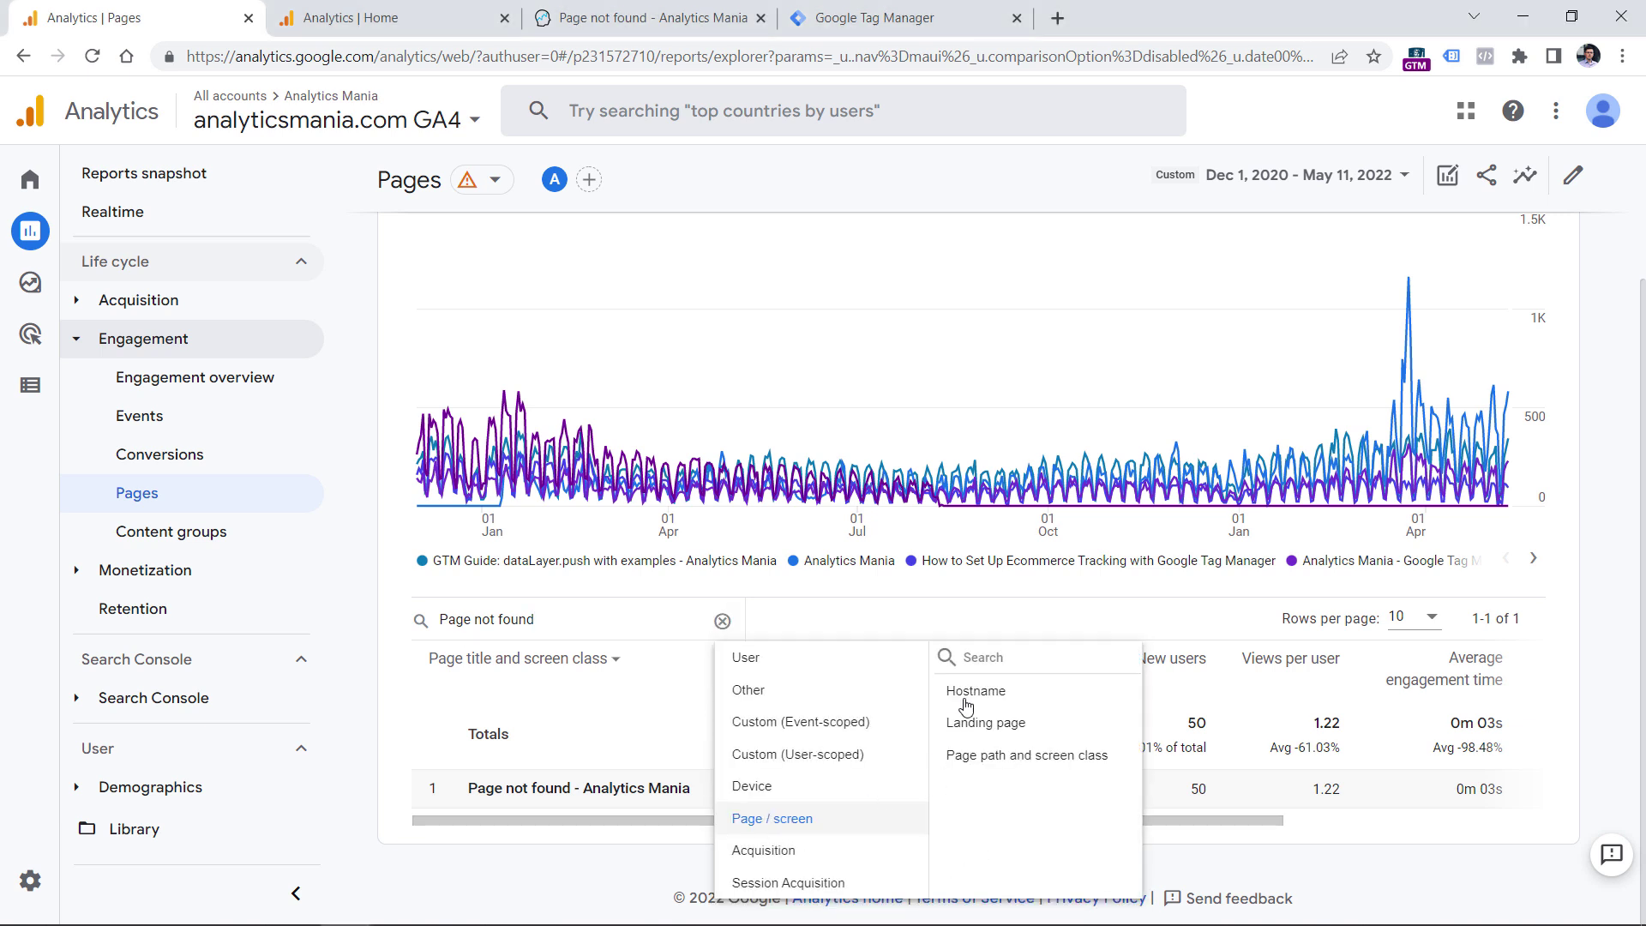
pyautogui.click(1012, 769)
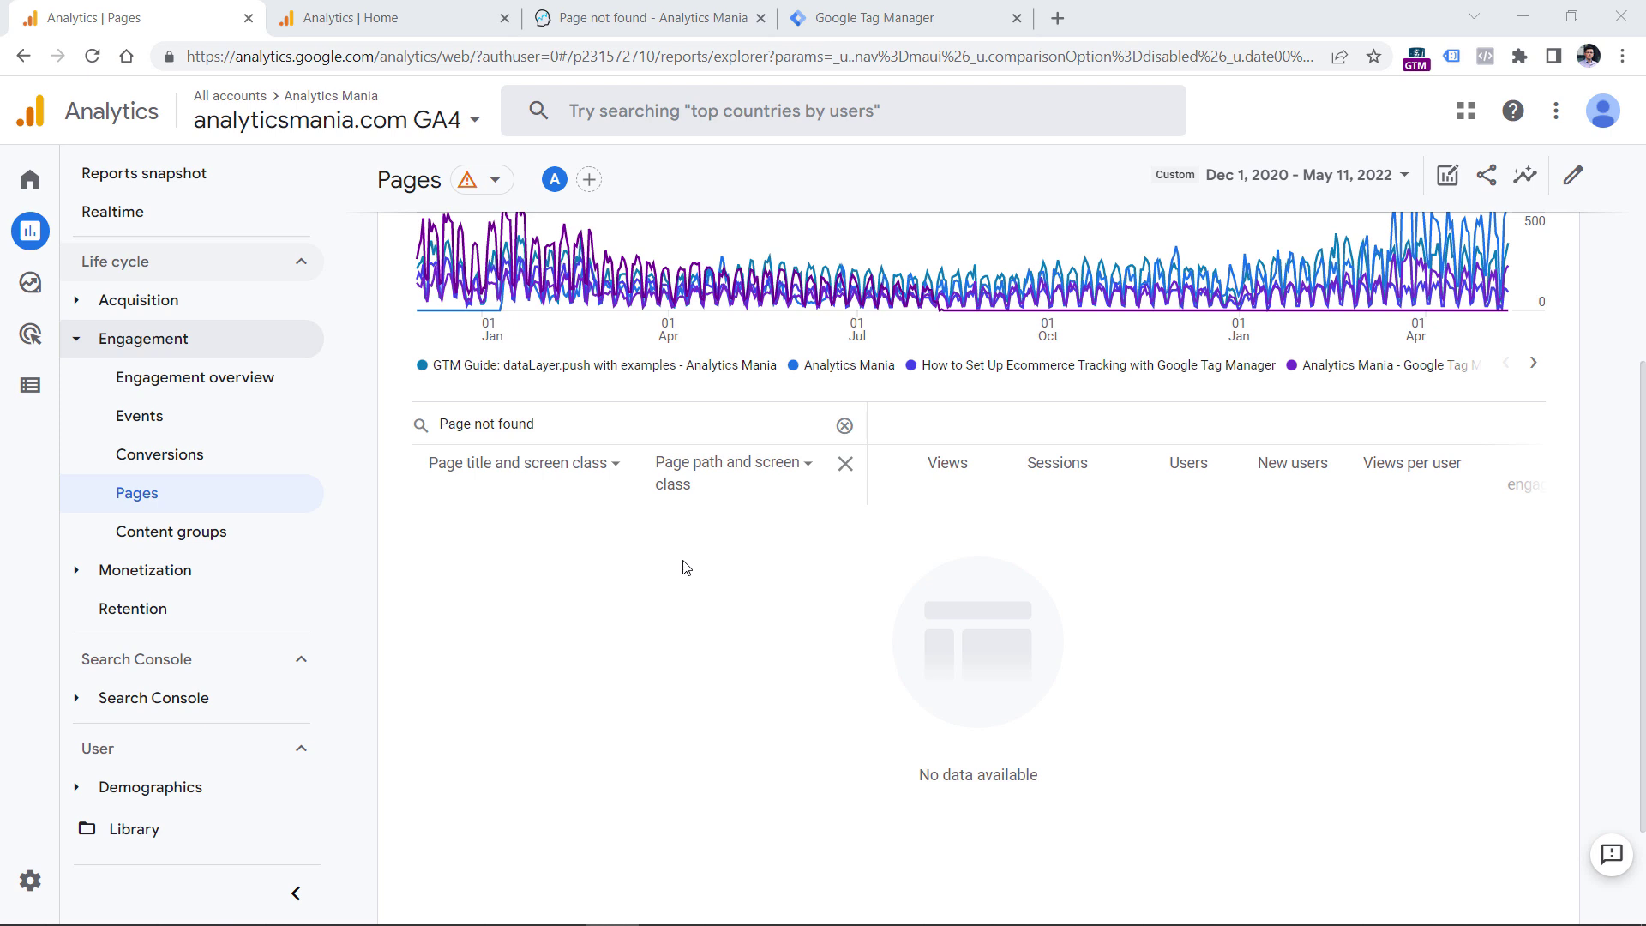
# Step: Start a blank exploration and import Event name, Page path and screen class, Page referrer and Page title
pyautogui.click(63, 290)
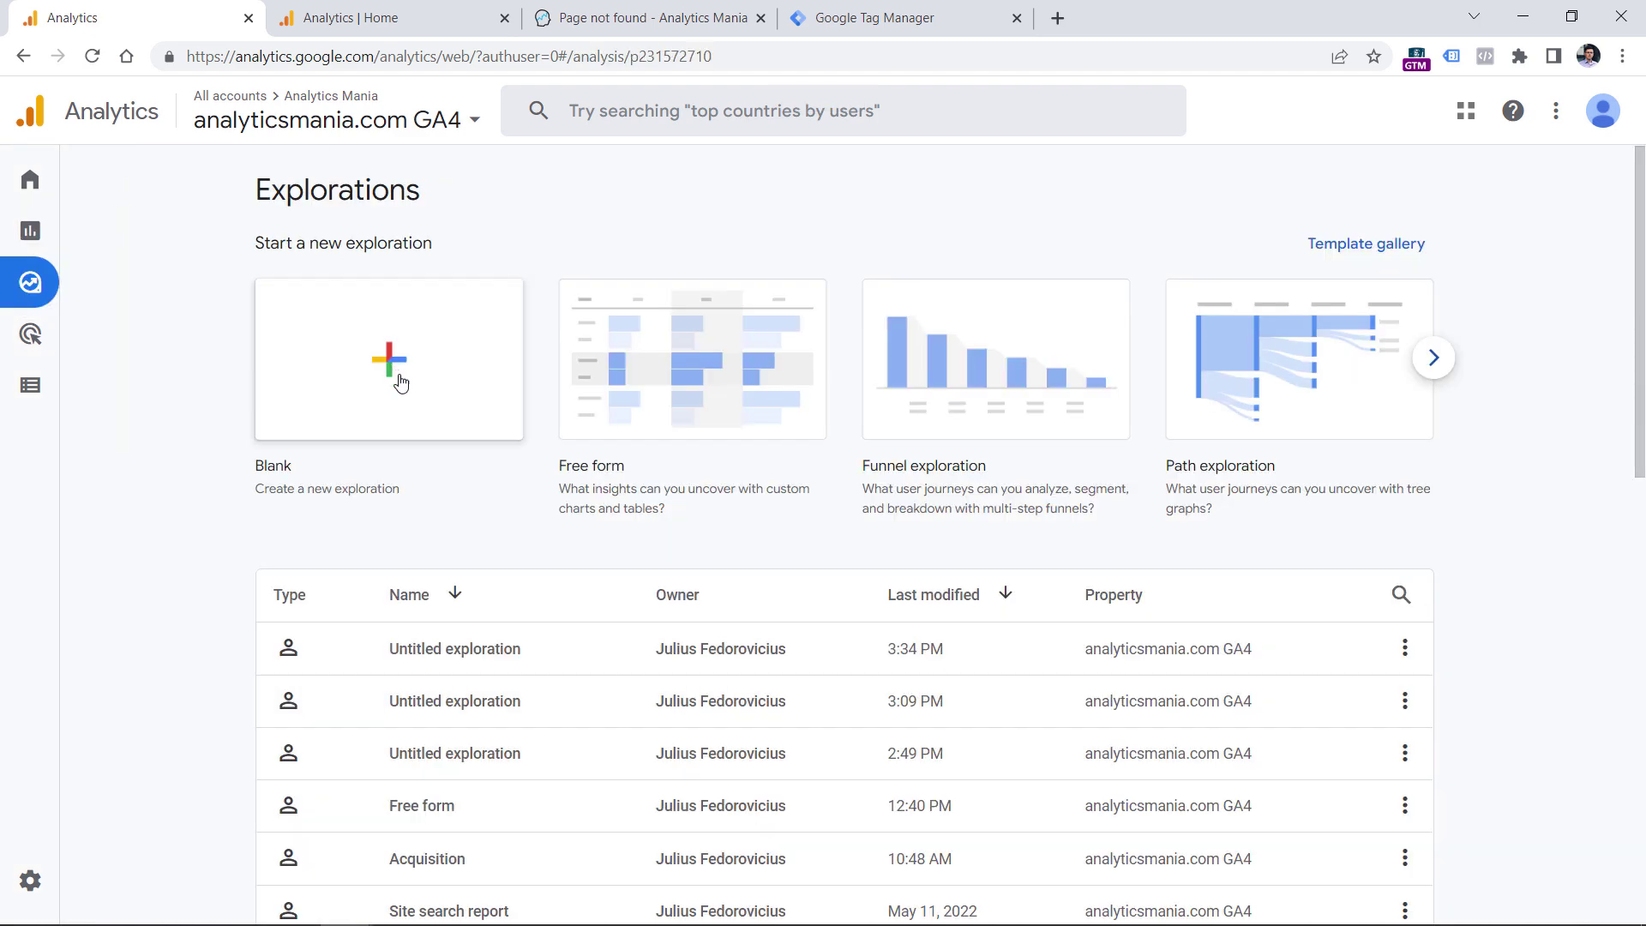
pyautogui.click(390, 371)
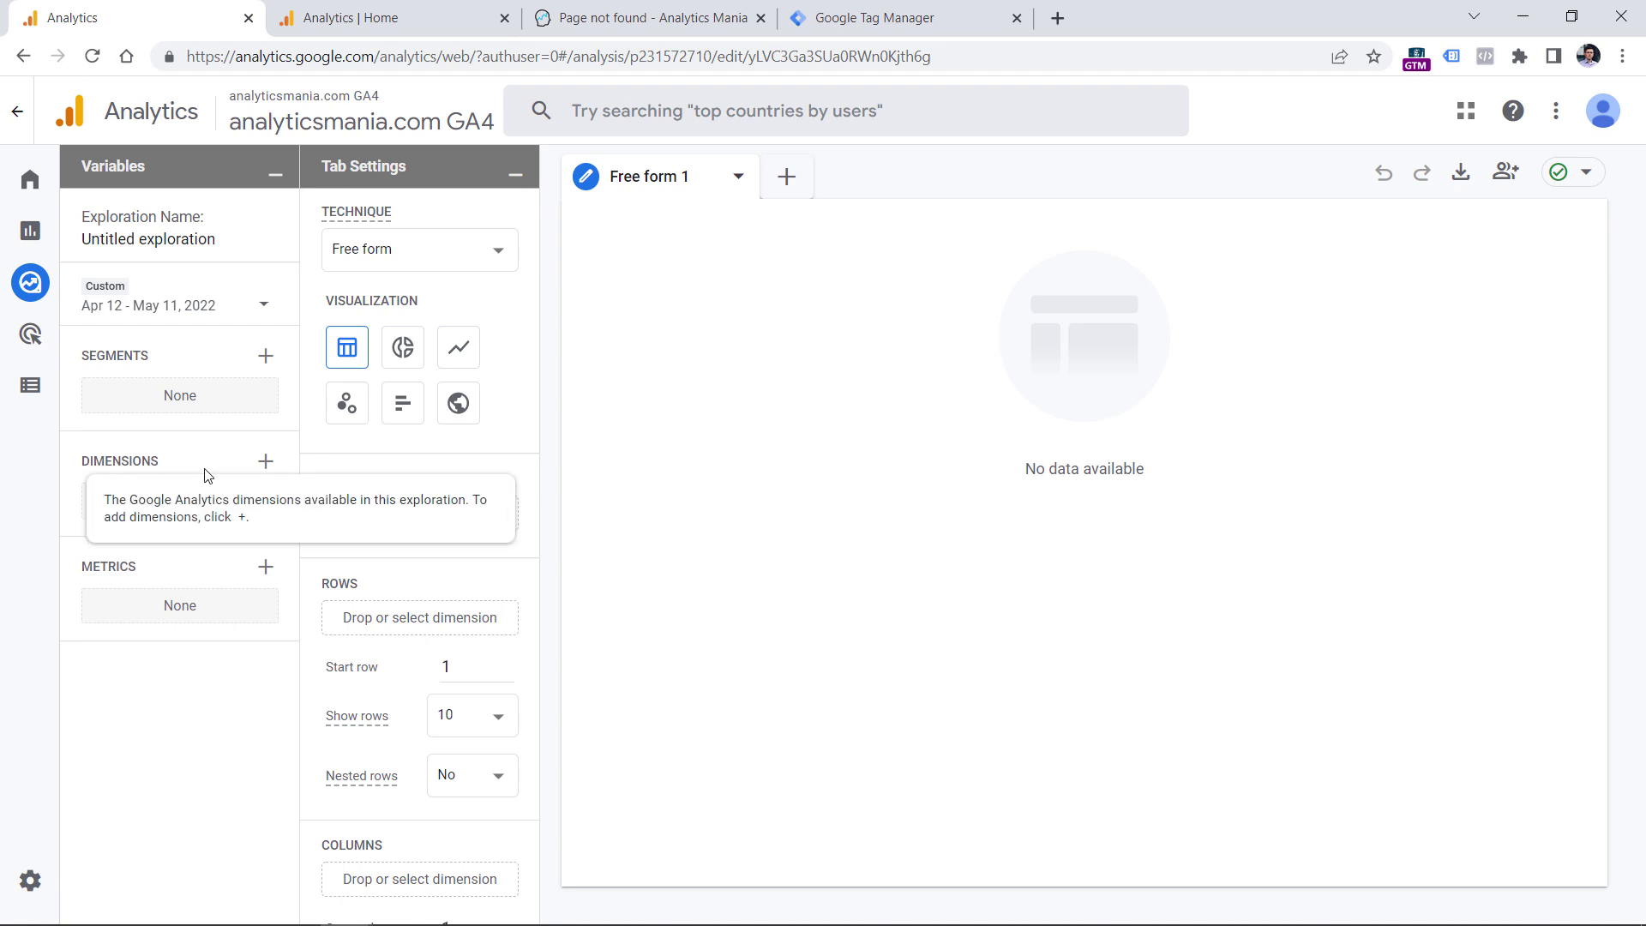
pyautogui.click(266, 463)
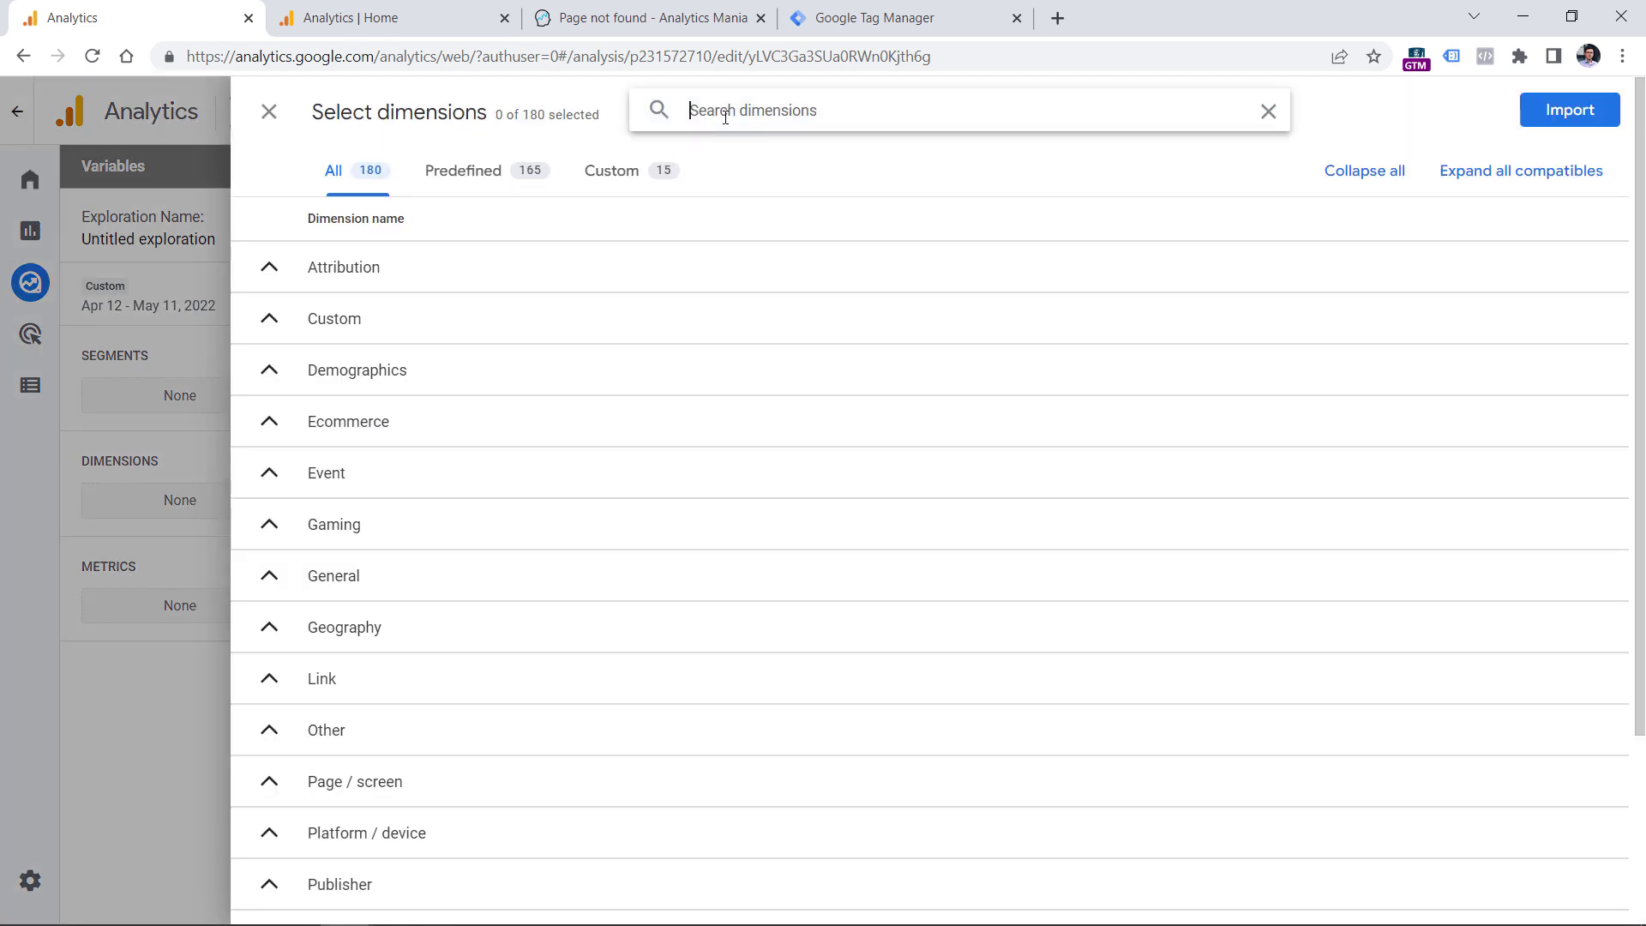
pyautogui.write('event')
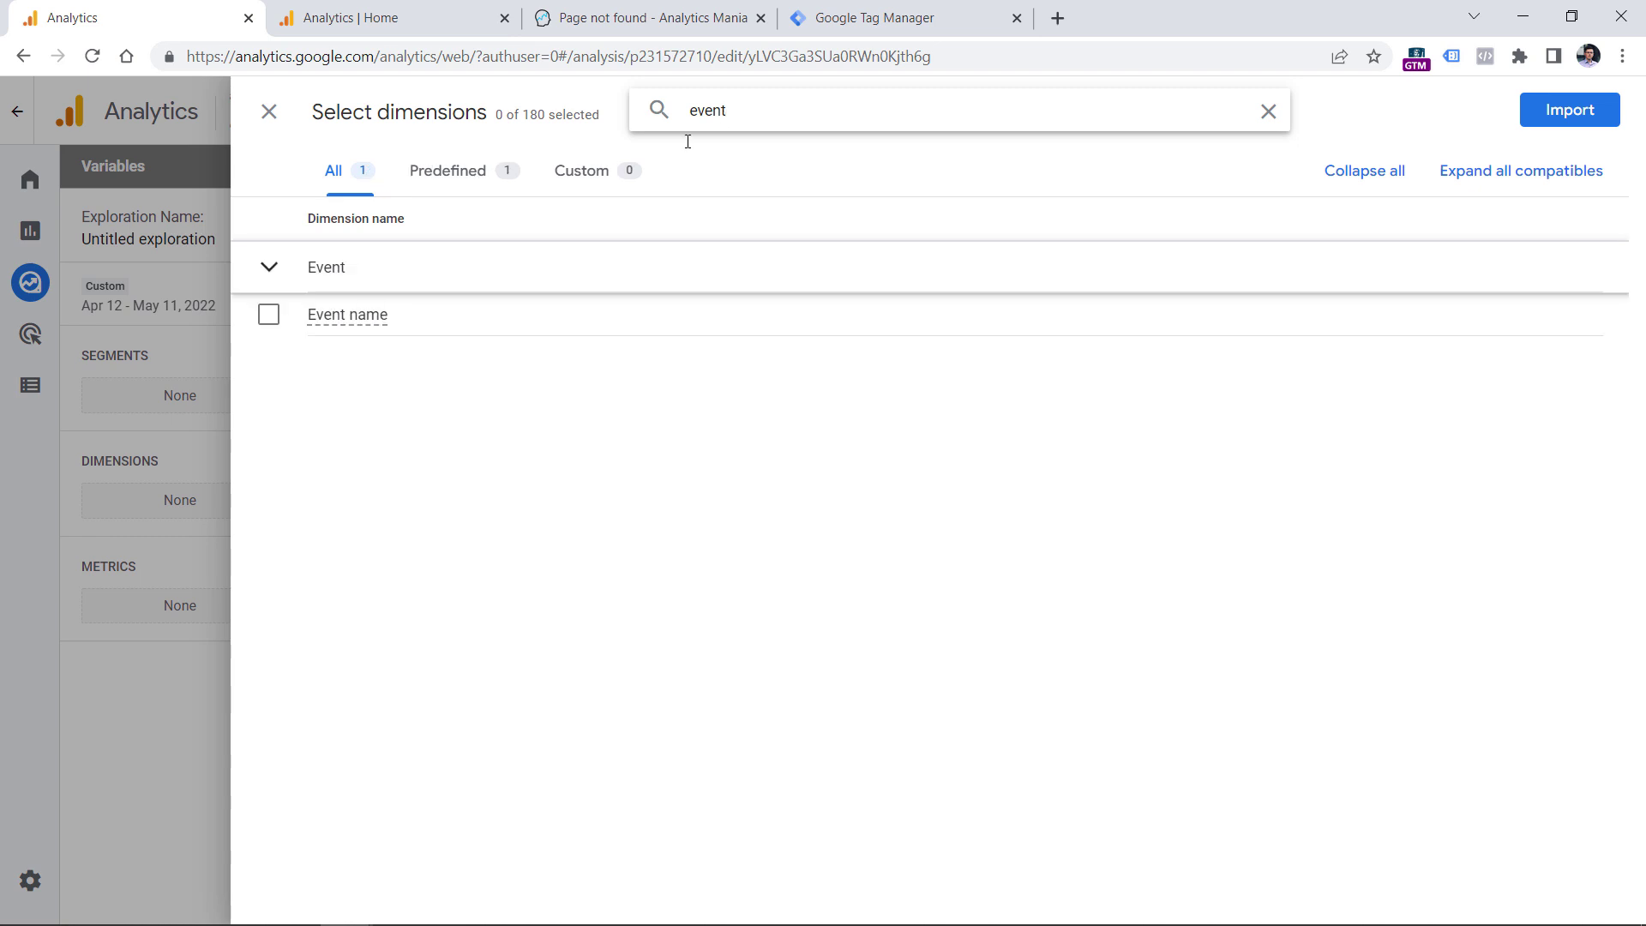
pyautogui.click(269, 316)
pyautogui.doubleClick(742, 125)
pyautogui.write('page')
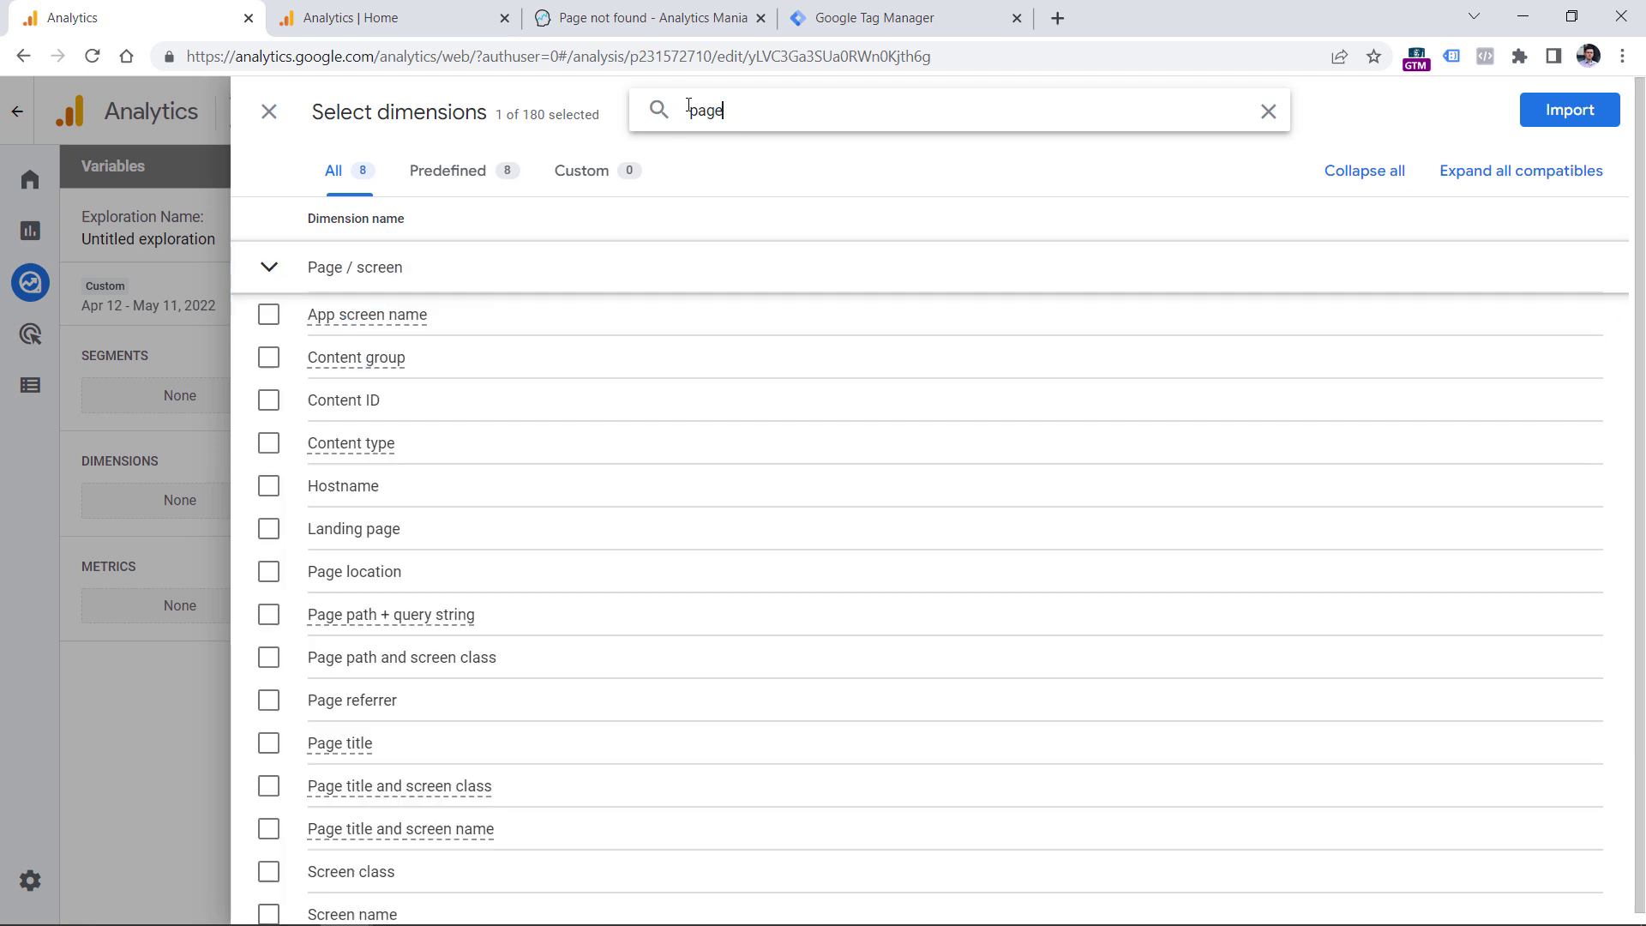
pyautogui.click(270, 659)
pyautogui.click(267, 705)
pyautogui.click(268, 743)
pyautogui.click(1570, 111)
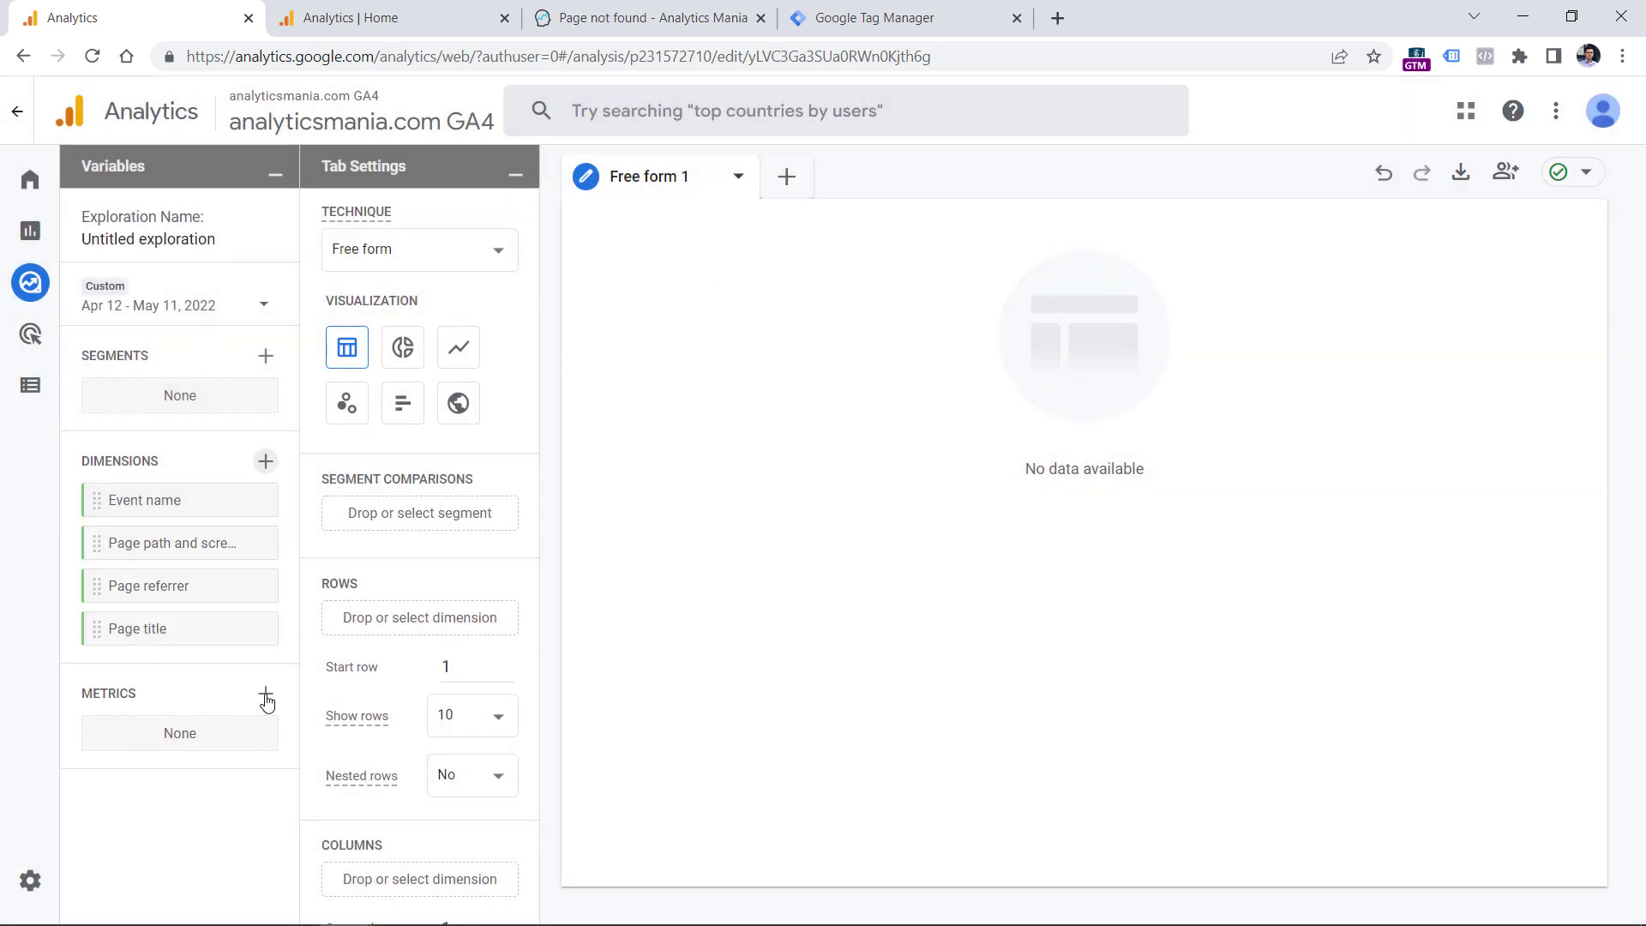
# Step: Import the Event count metric into the exploration
pyautogui.click(266, 694)
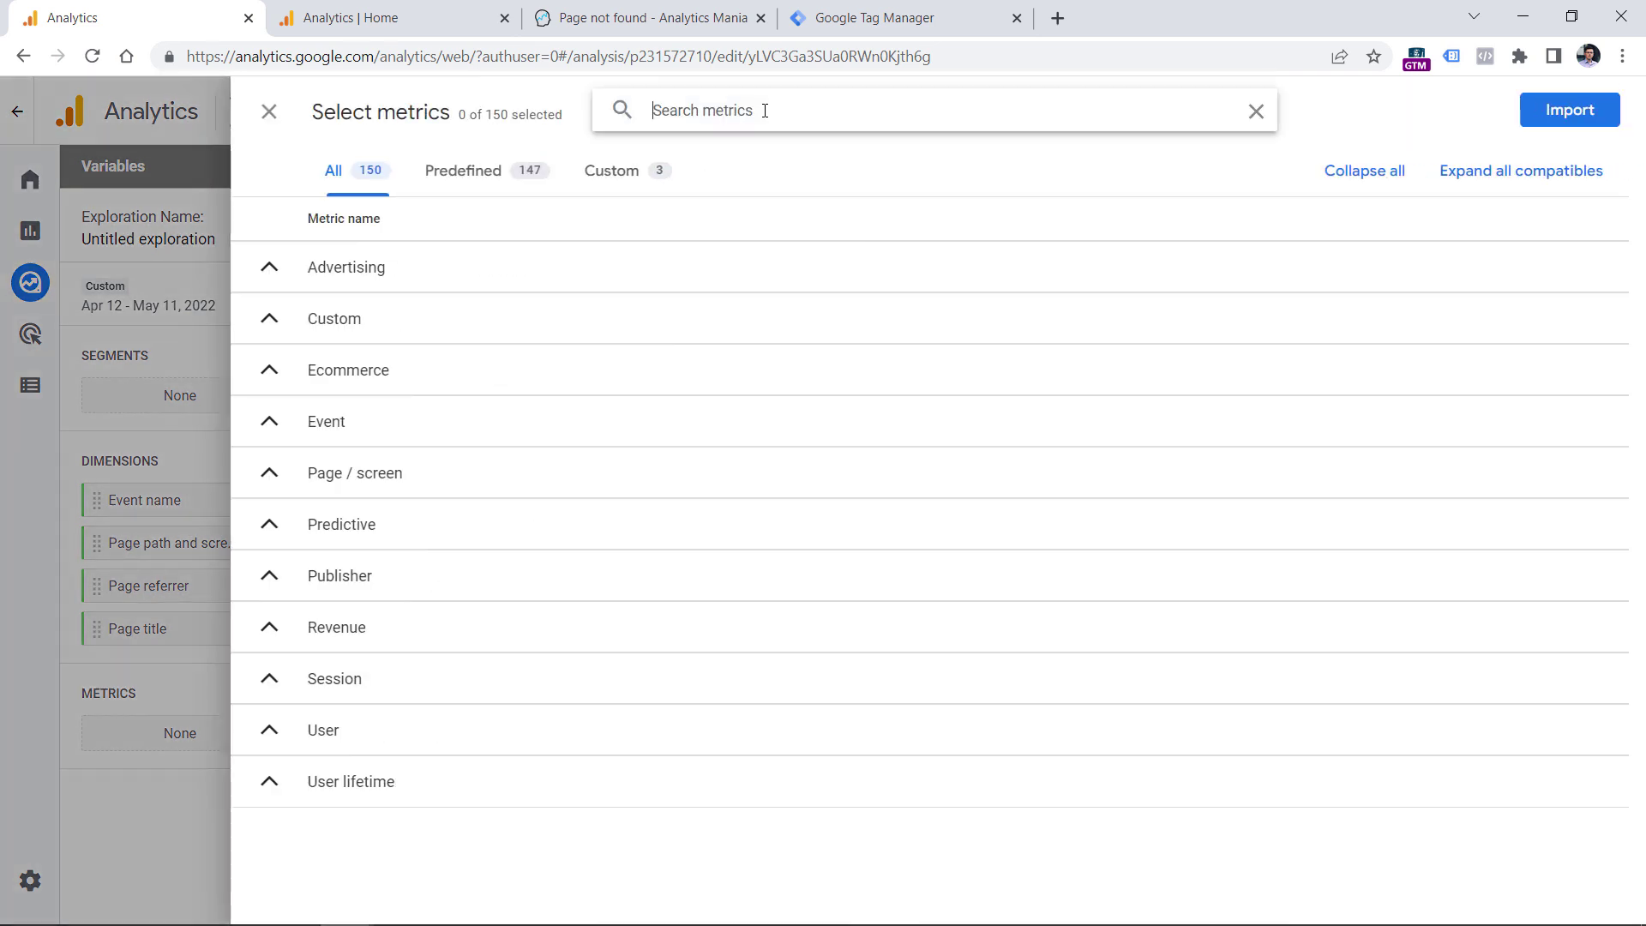
pyautogui.write('event coun')
pyautogui.click(266, 315)
pyautogui.click(1577, 112)
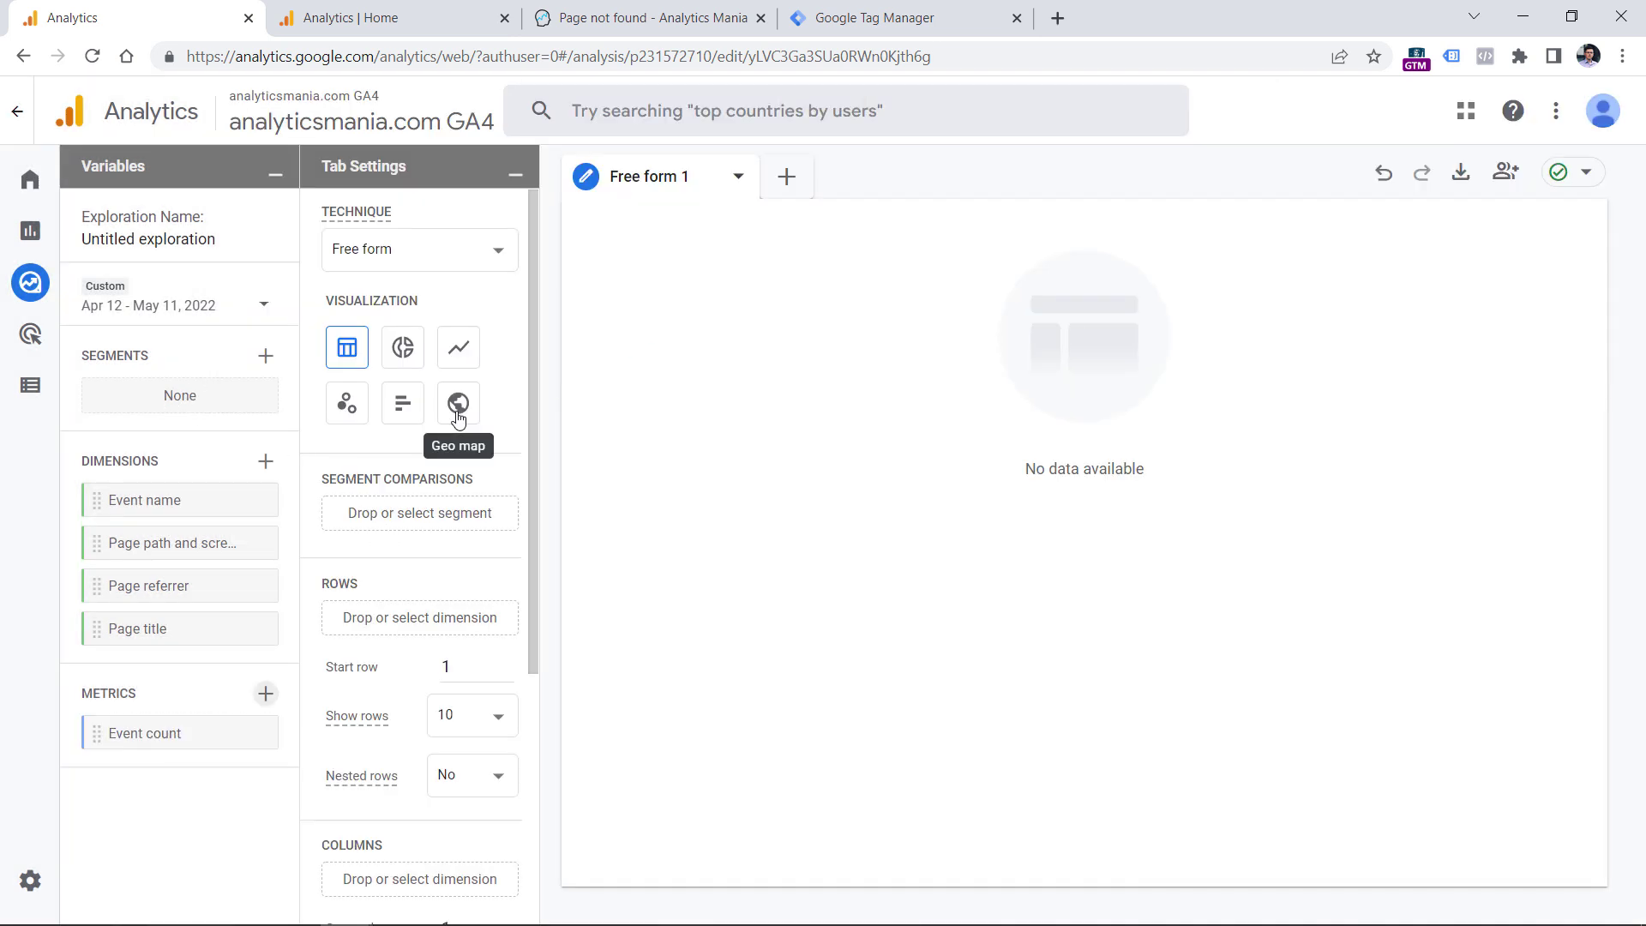
# Step: Put Event count in Values and Page path plus Page referrer in Rows, totalling 972,087 events
pyautogui.doubleClick(171, 735)
pyautogui.scroll(-1, 341, 367)
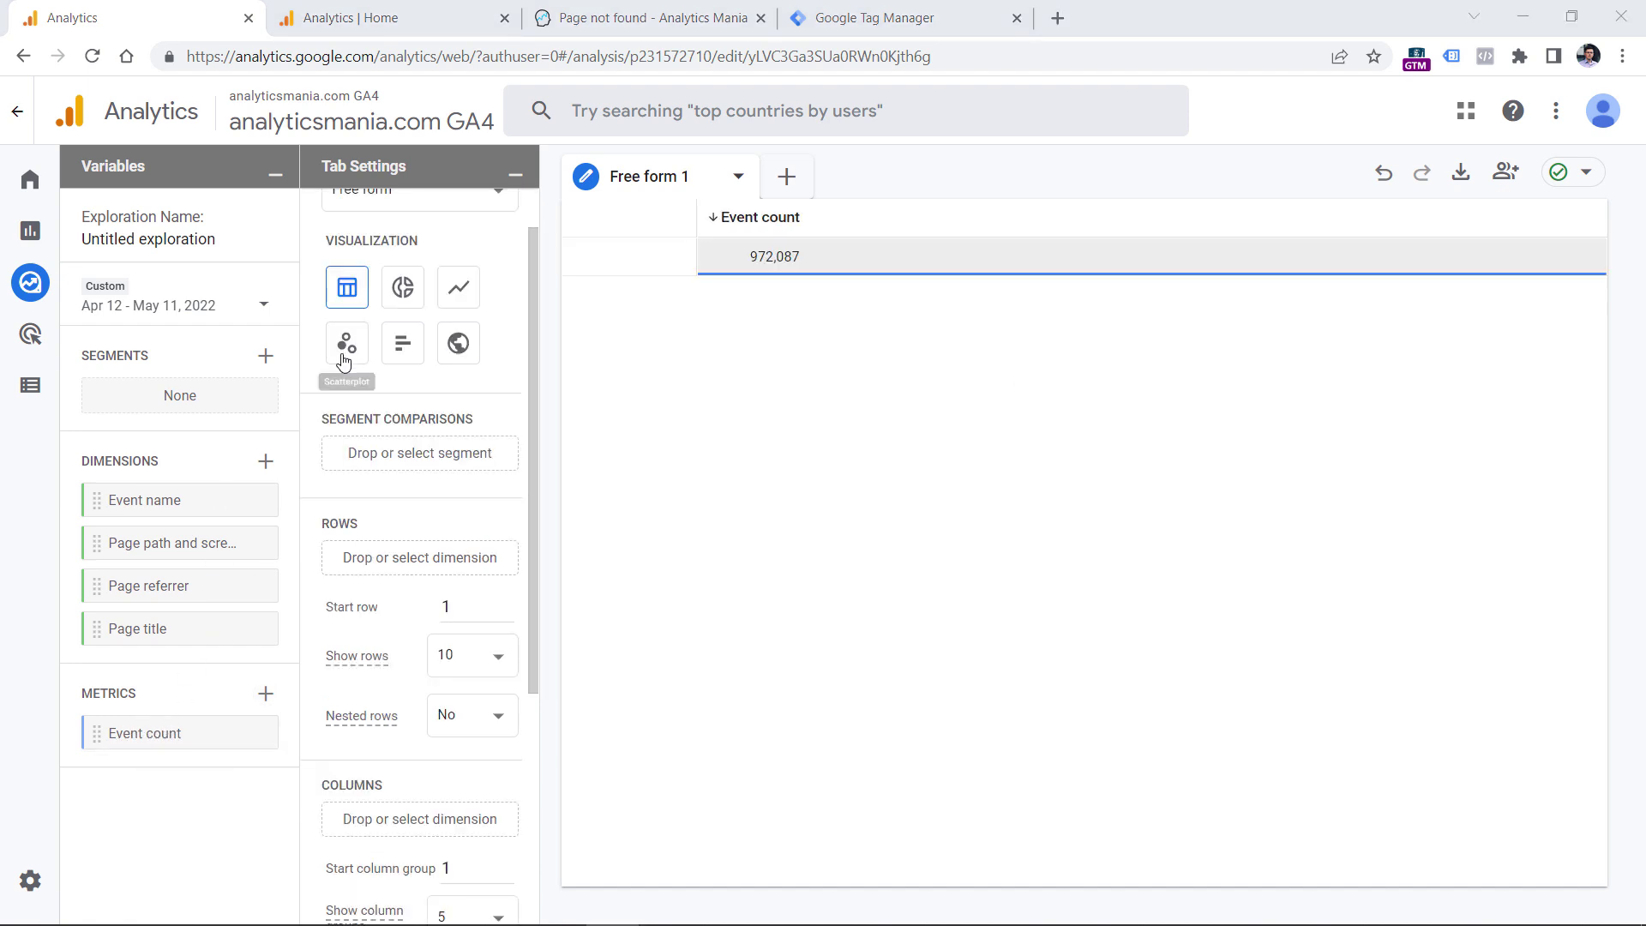
pyautogui.doubleClick(170, 541)
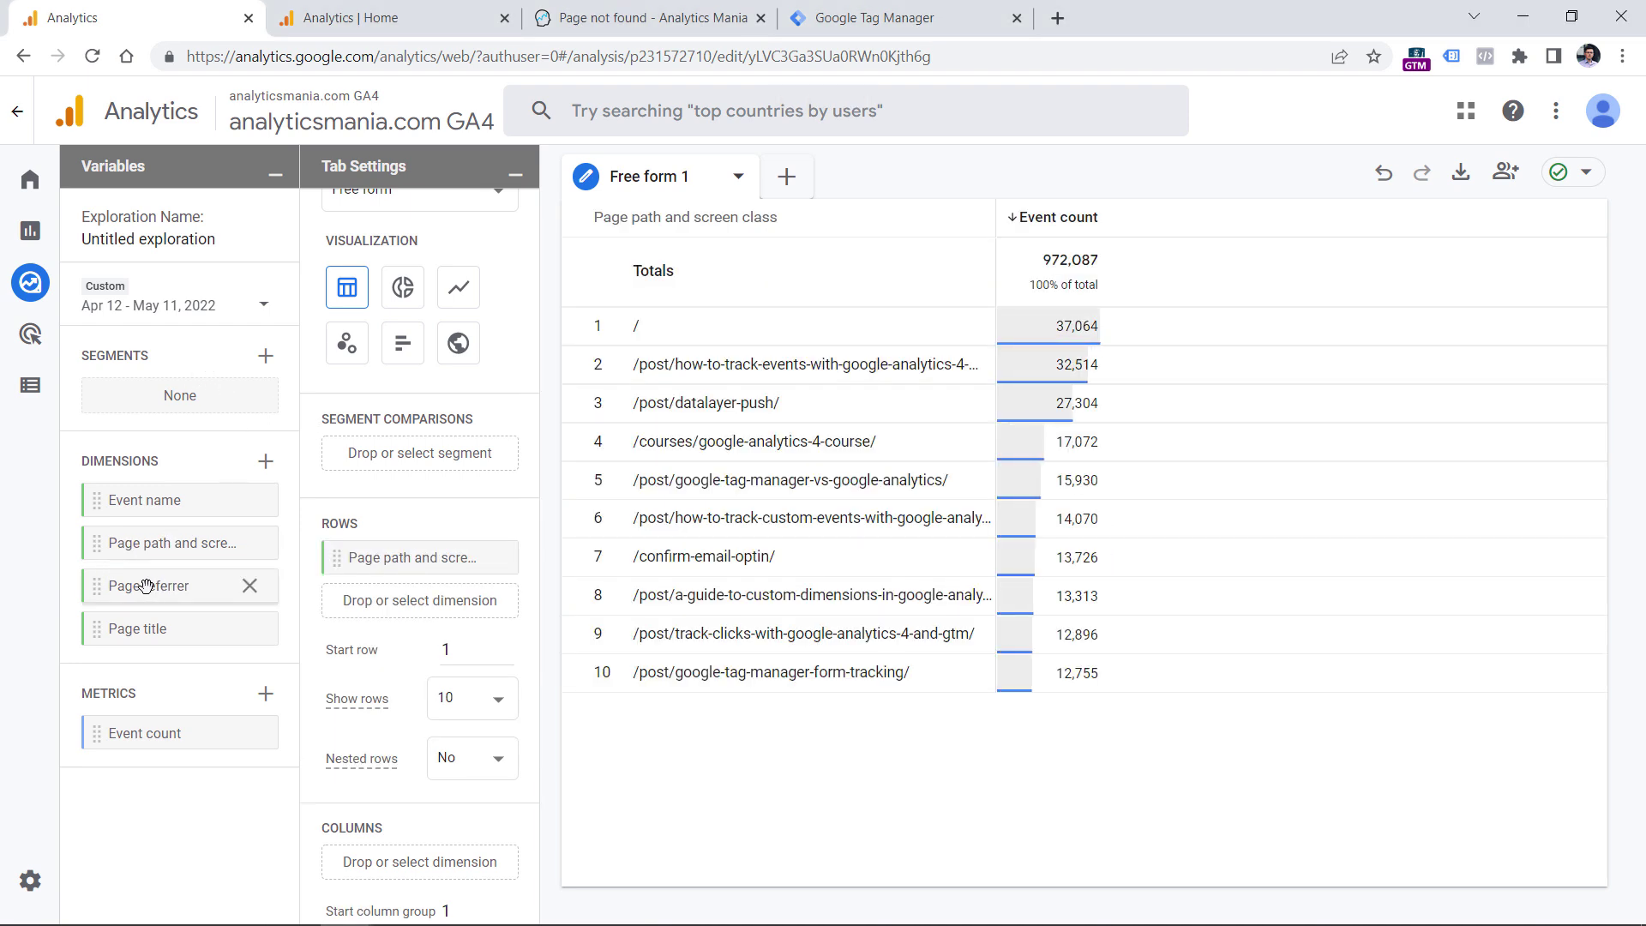
pyautogui.doubleClick(176, 586)
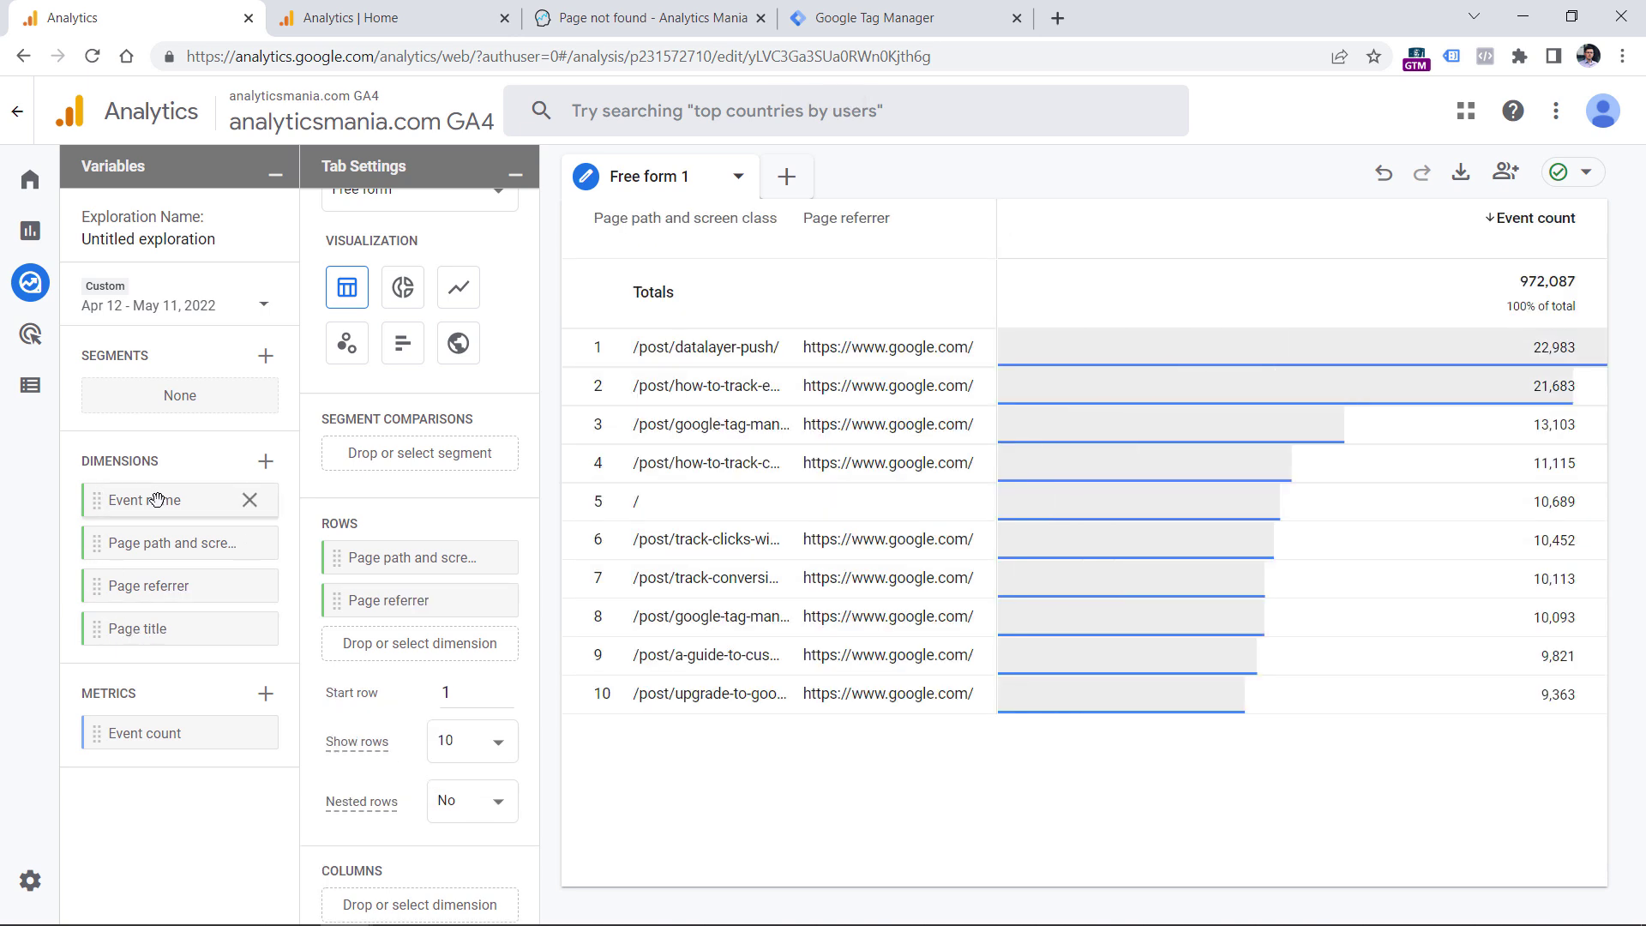
pyautogui.scroll(-4, 394, 442)
pyautogui.scroll(-1, 411, 604)
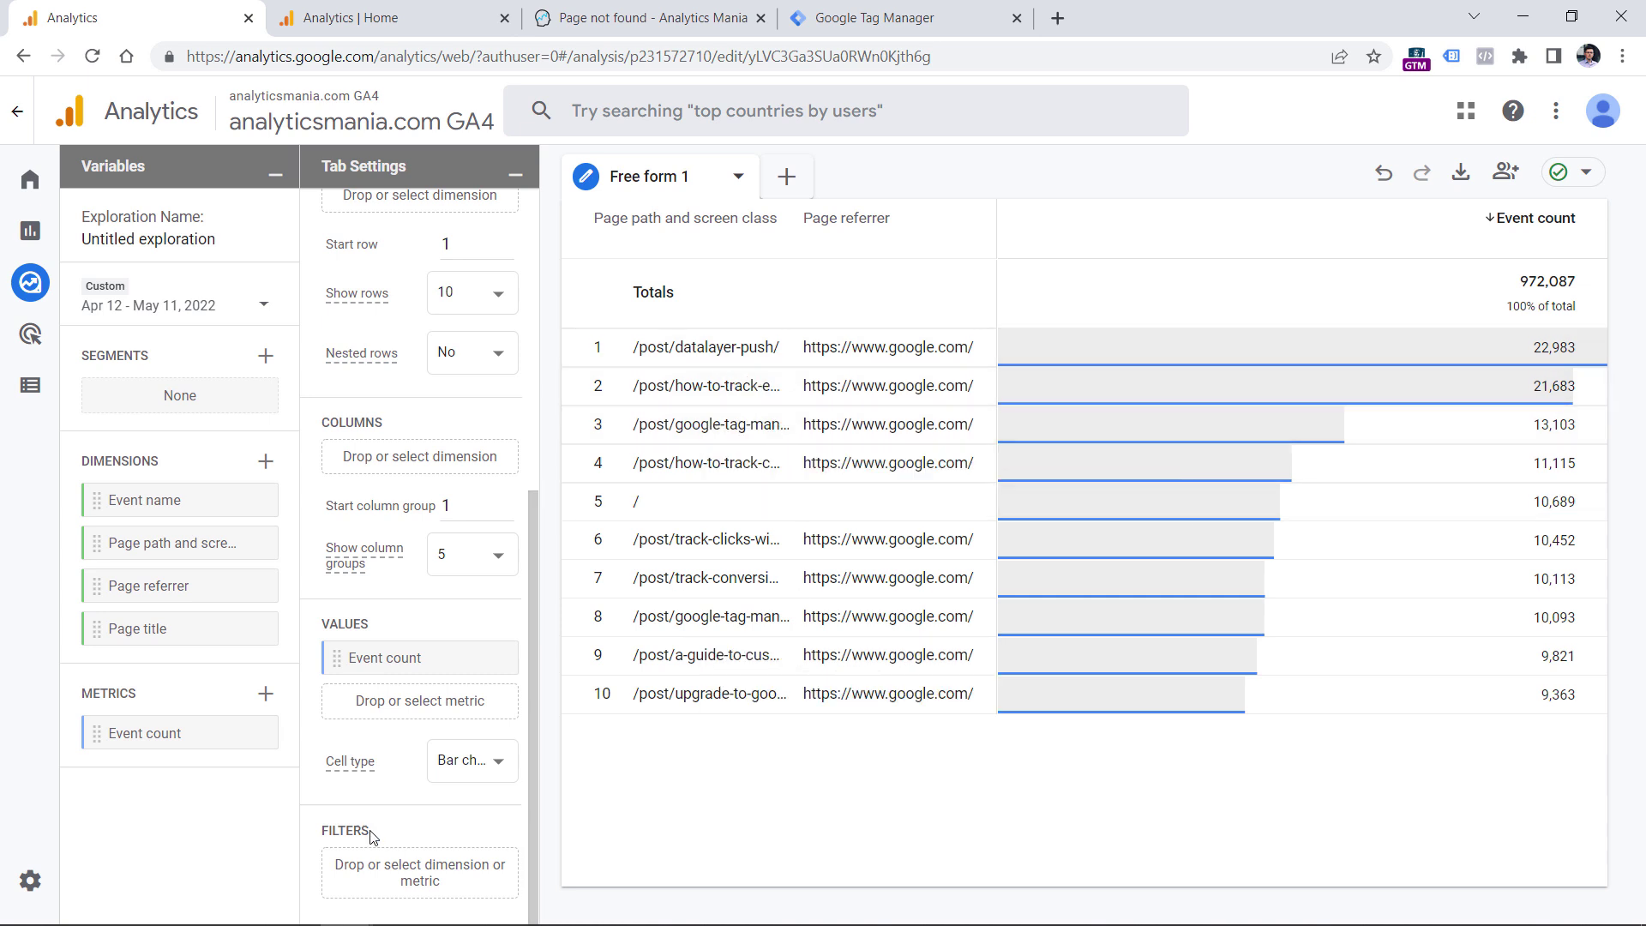
# Step: Add an Event name filter that exactly matches page_view
pyautogui.click(415, 878)
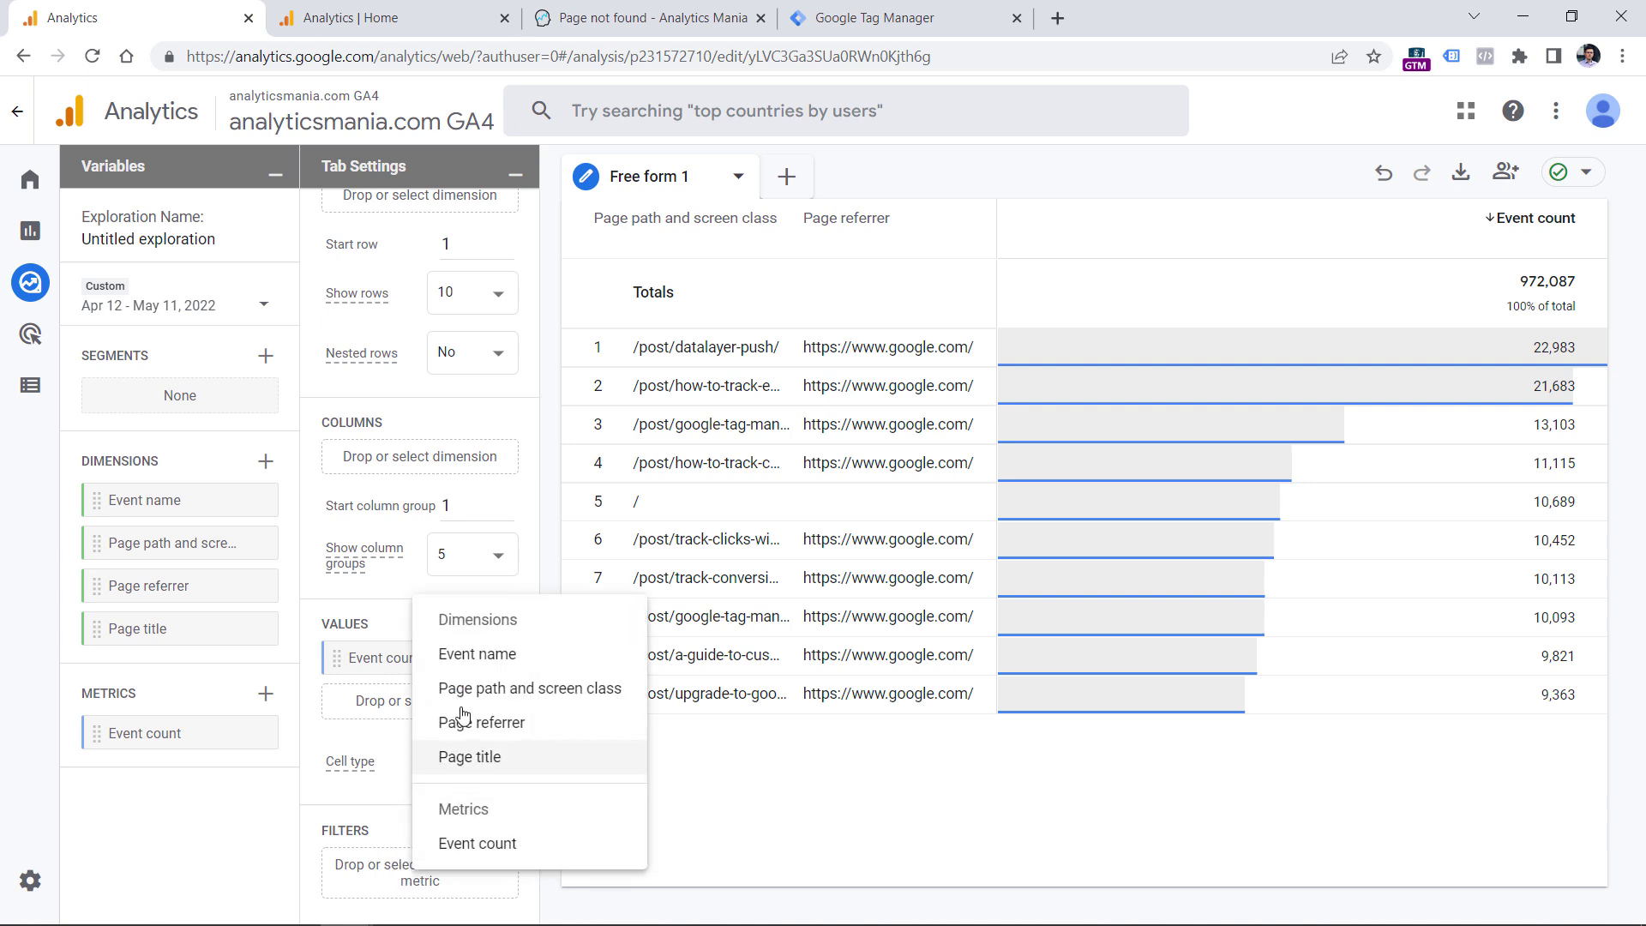
pyautogui.click(470, 658)
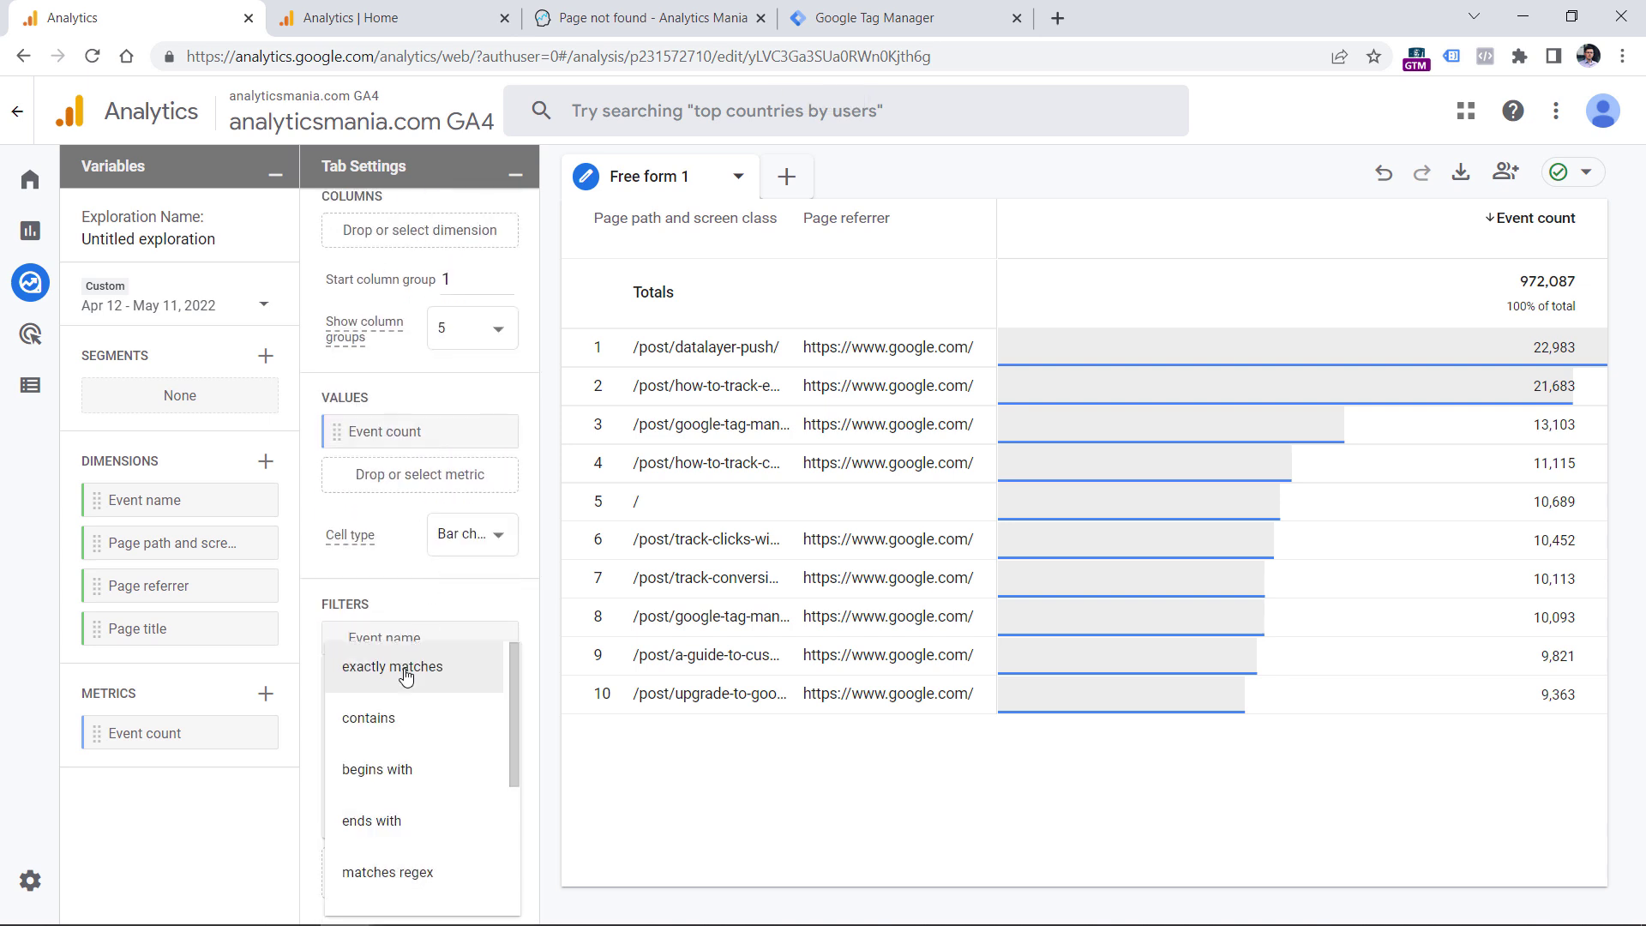
pyautogui.press('Escape')
pyautogui.click(415, 768)
pyautogui.write('page_view')
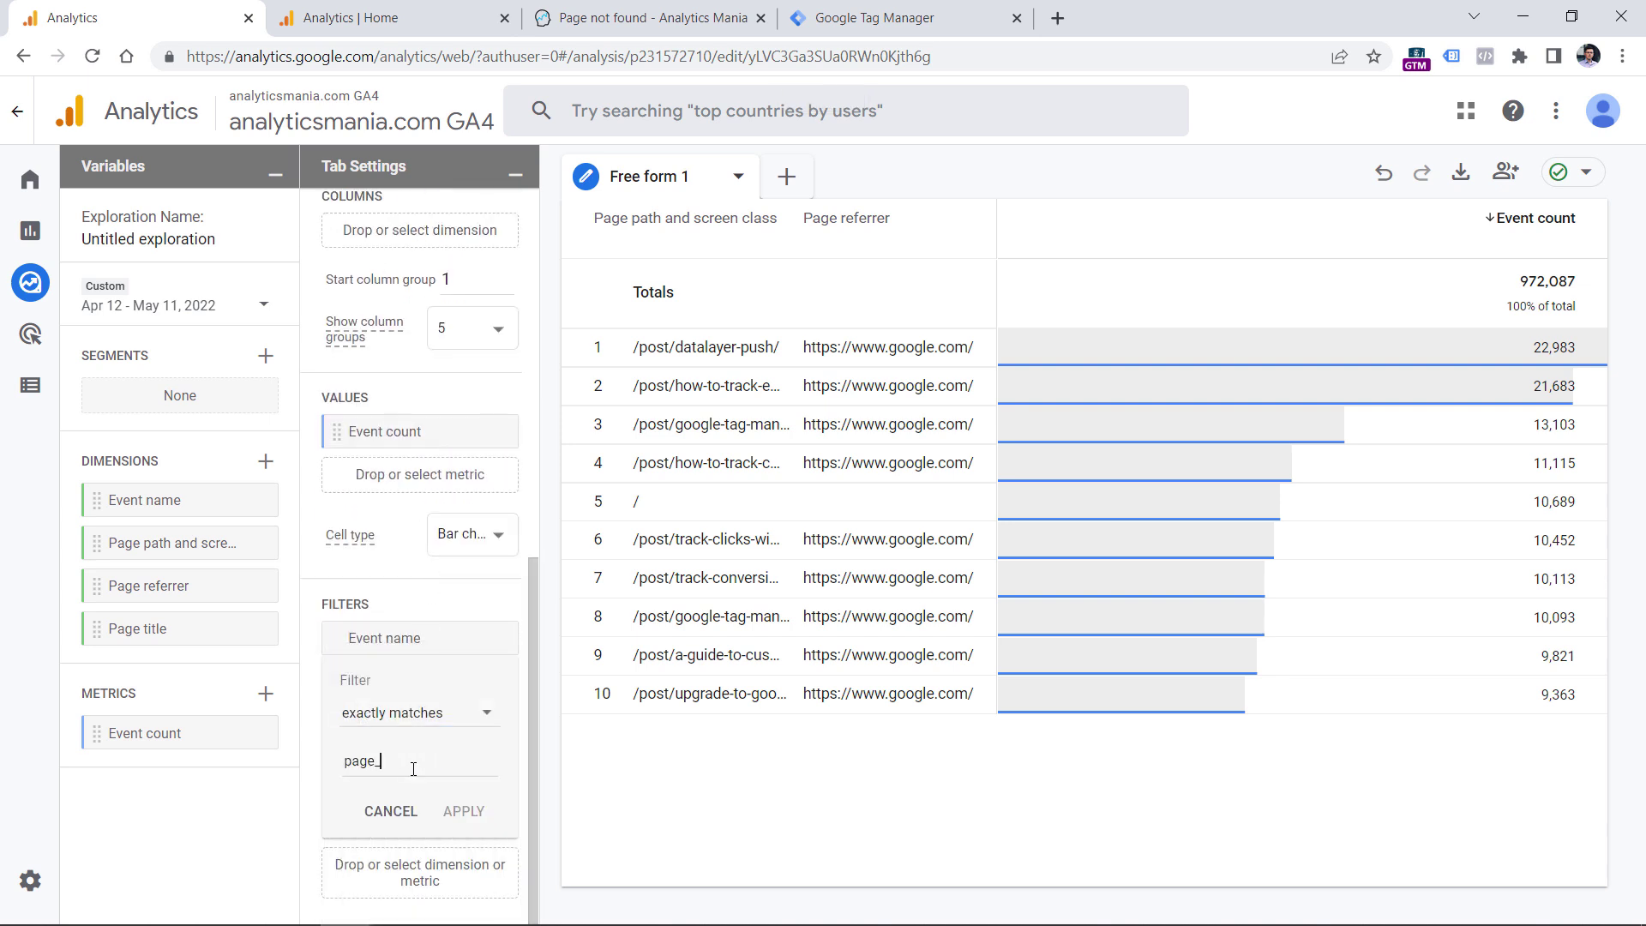
pyautogui.click(464, 811)
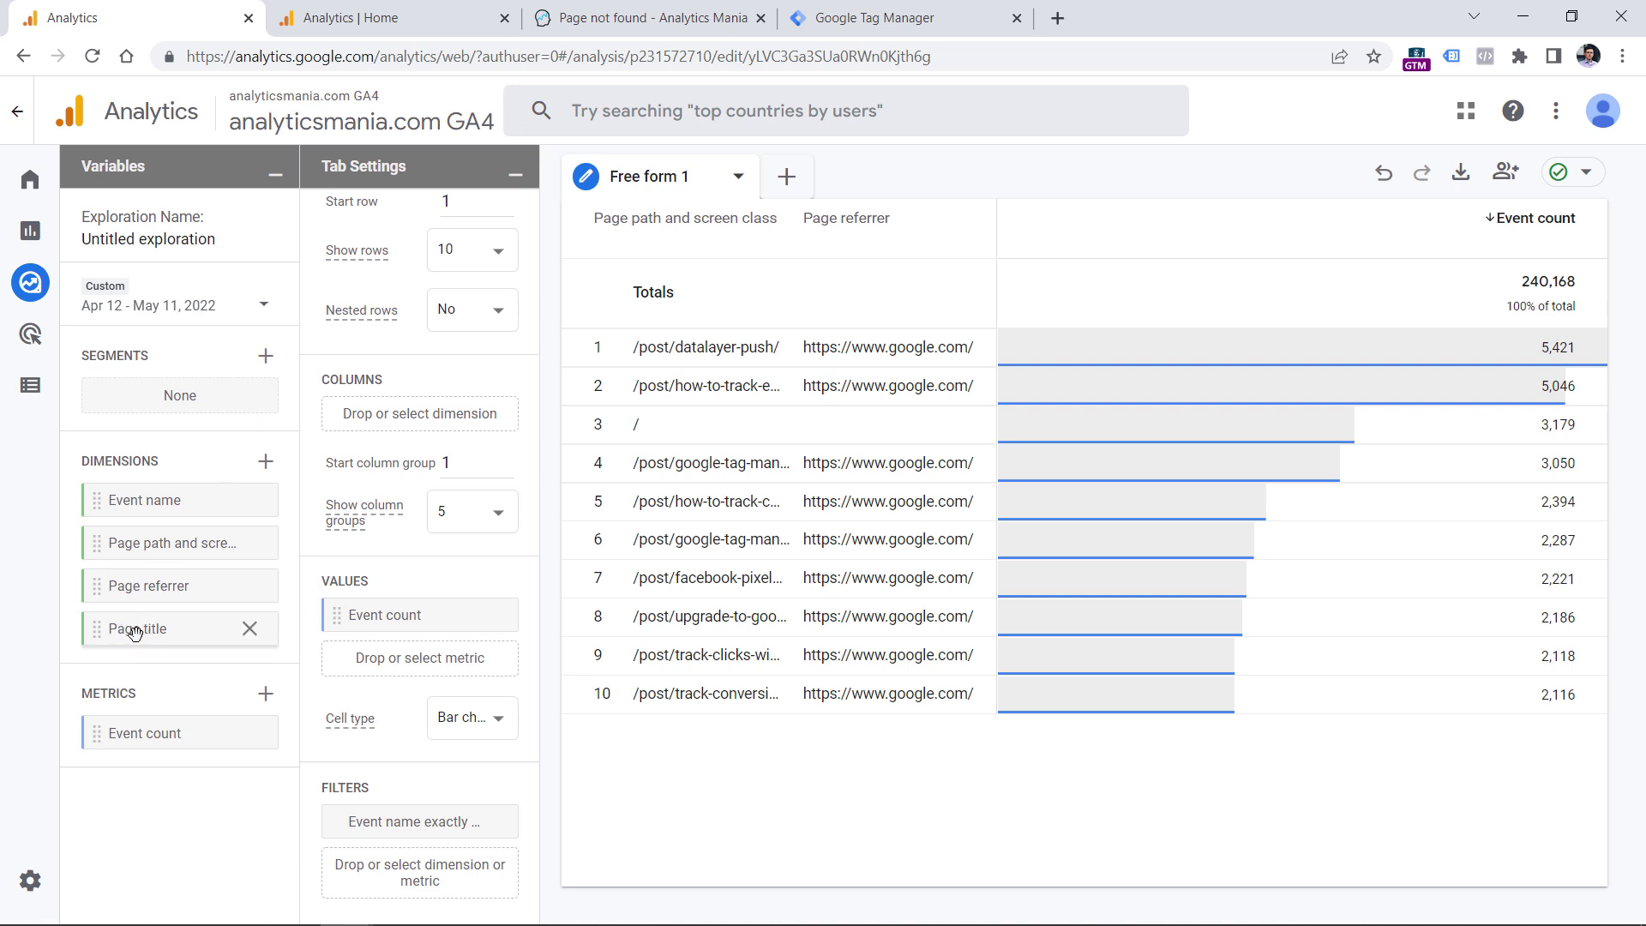
# Step: Add a Page title filter containing 'Page not found', narrowing the table to 30 events
pyautogui.click(419, 876)
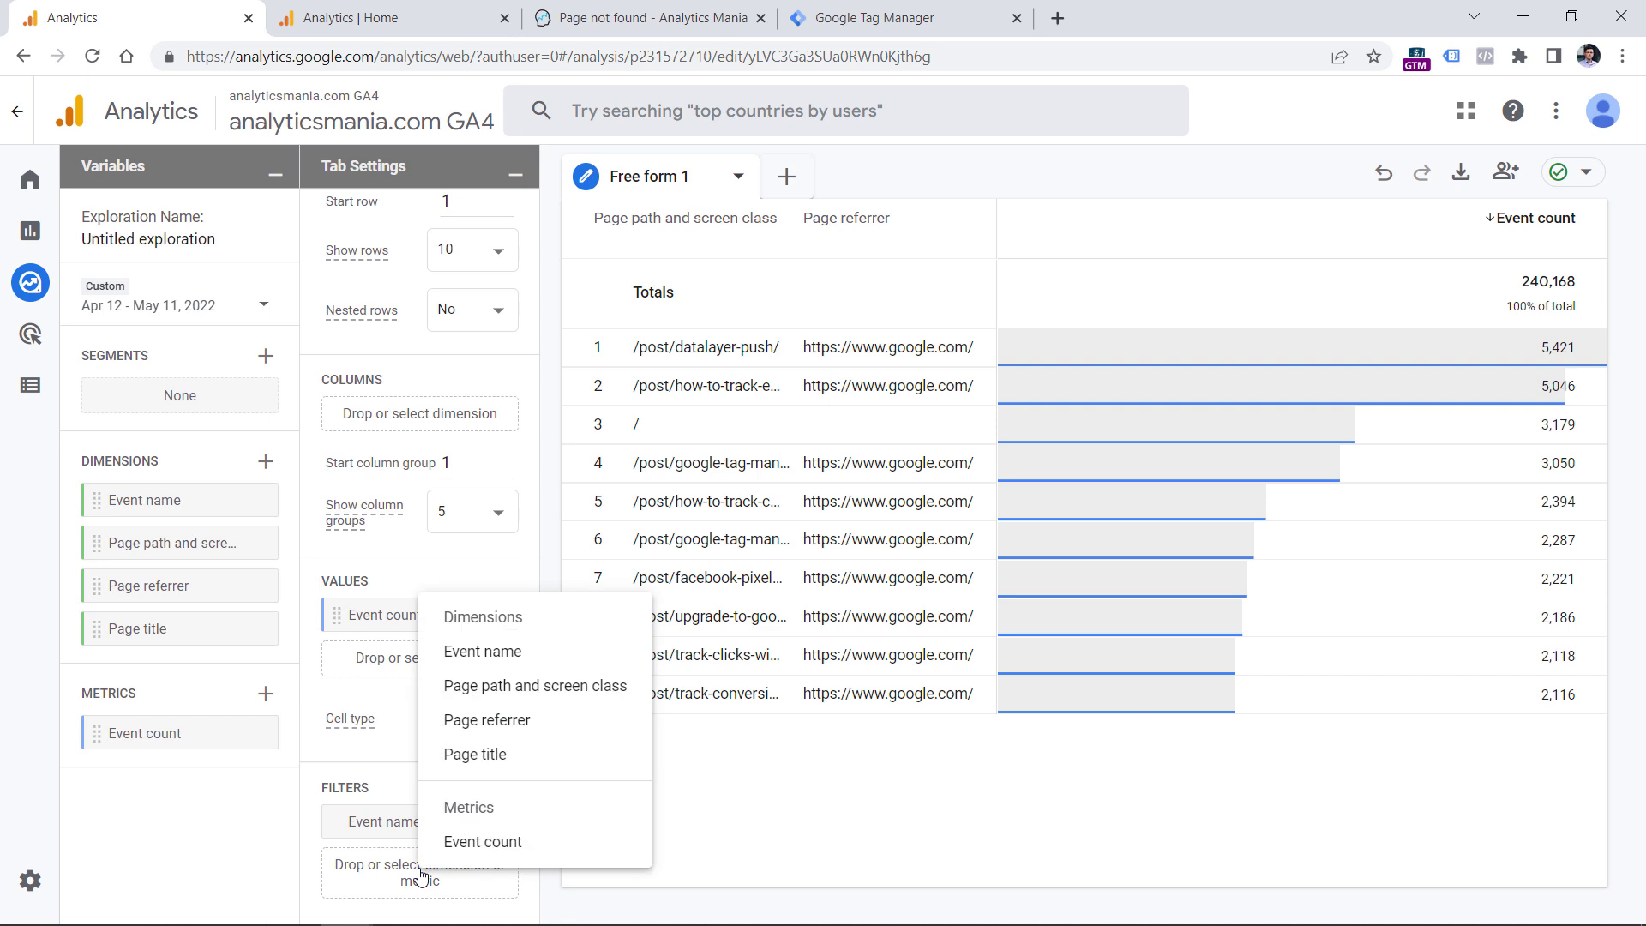
pyautogui.click(475, 753)
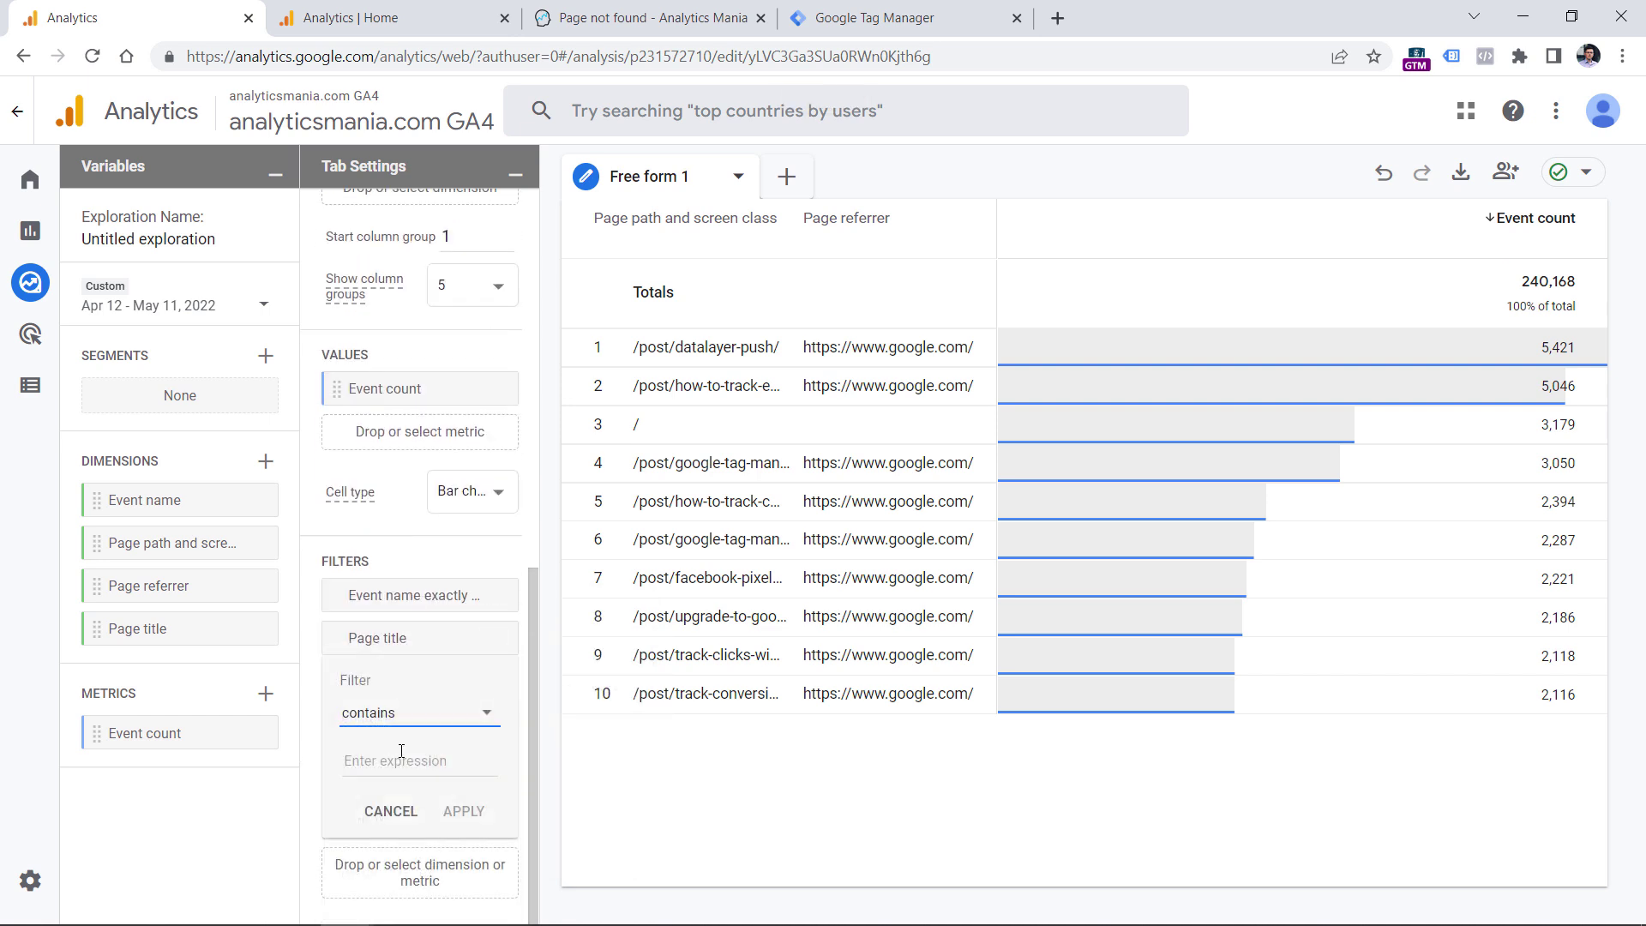
pyautogui.click(400, 760)
pyautogui.write('Page not found')
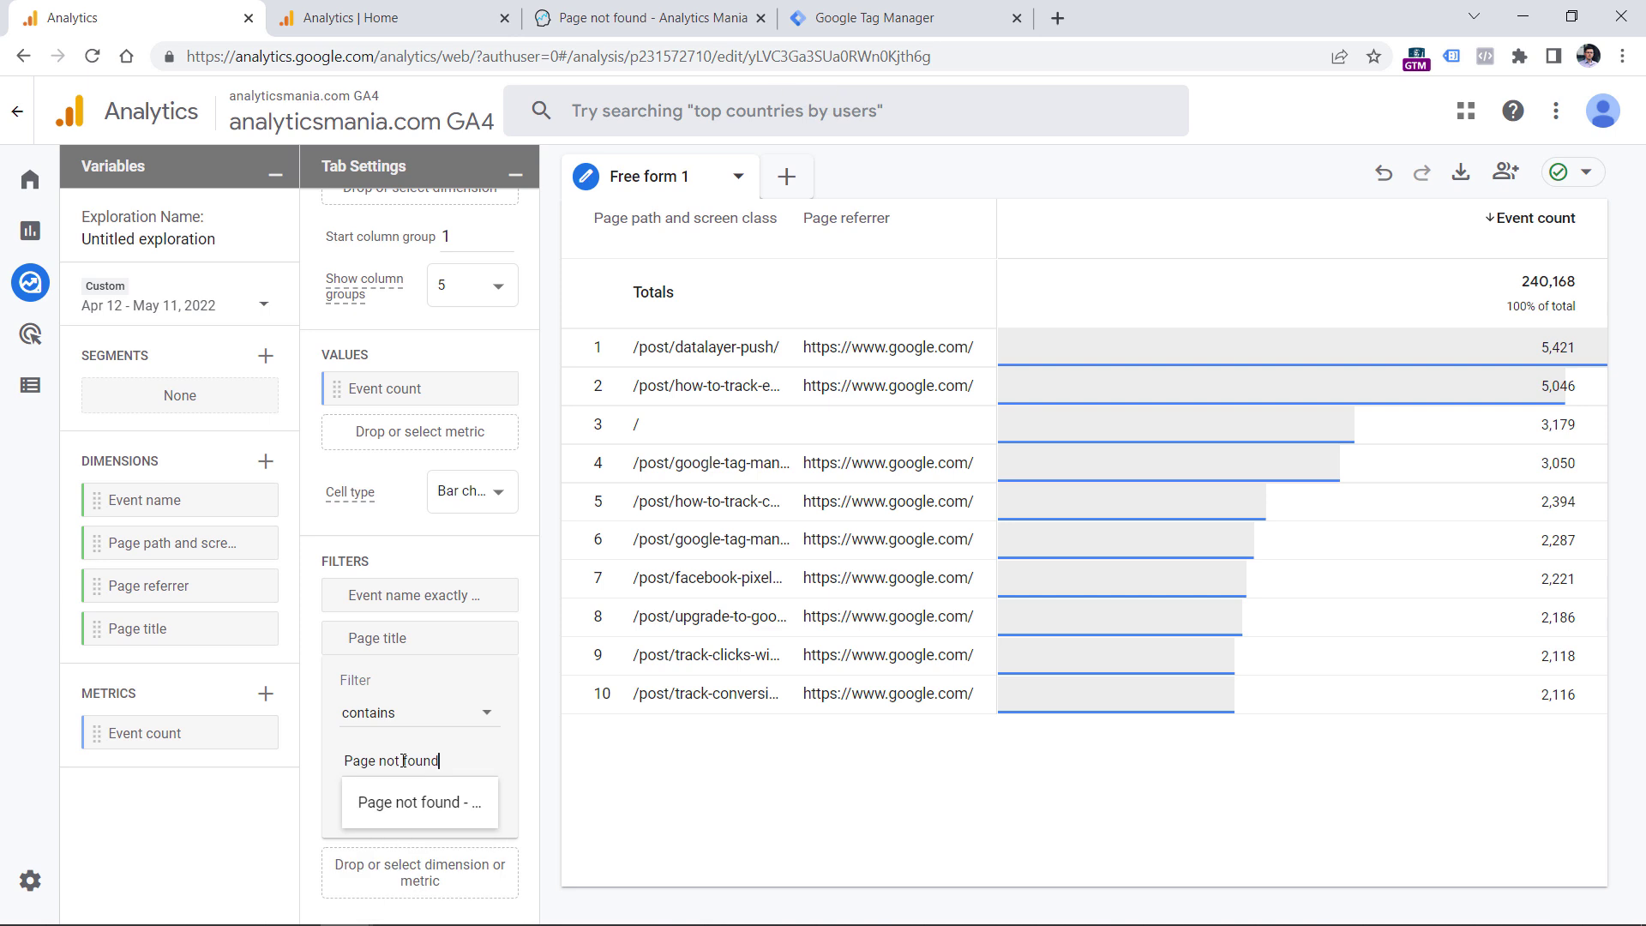
pyautogui.click(446, 802)
pyautogui.click(460, 810)
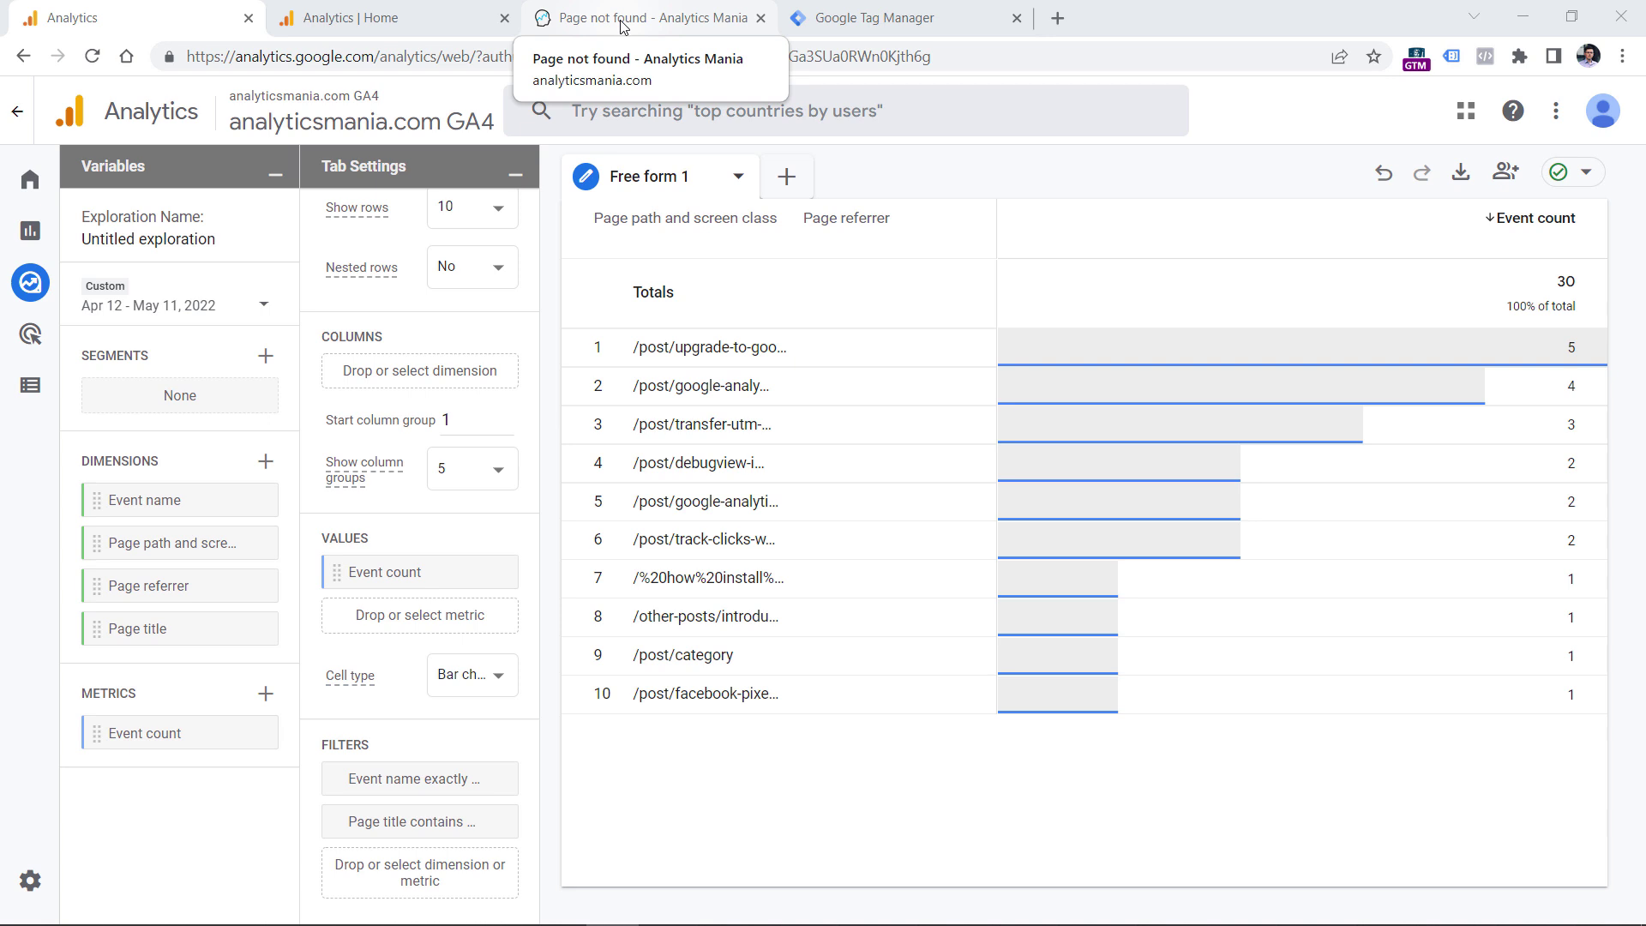
# Step: Replace the snippet's event value 404 with 'page not found' on line 3
pyautogui.hotkey('alt', 'Tab')
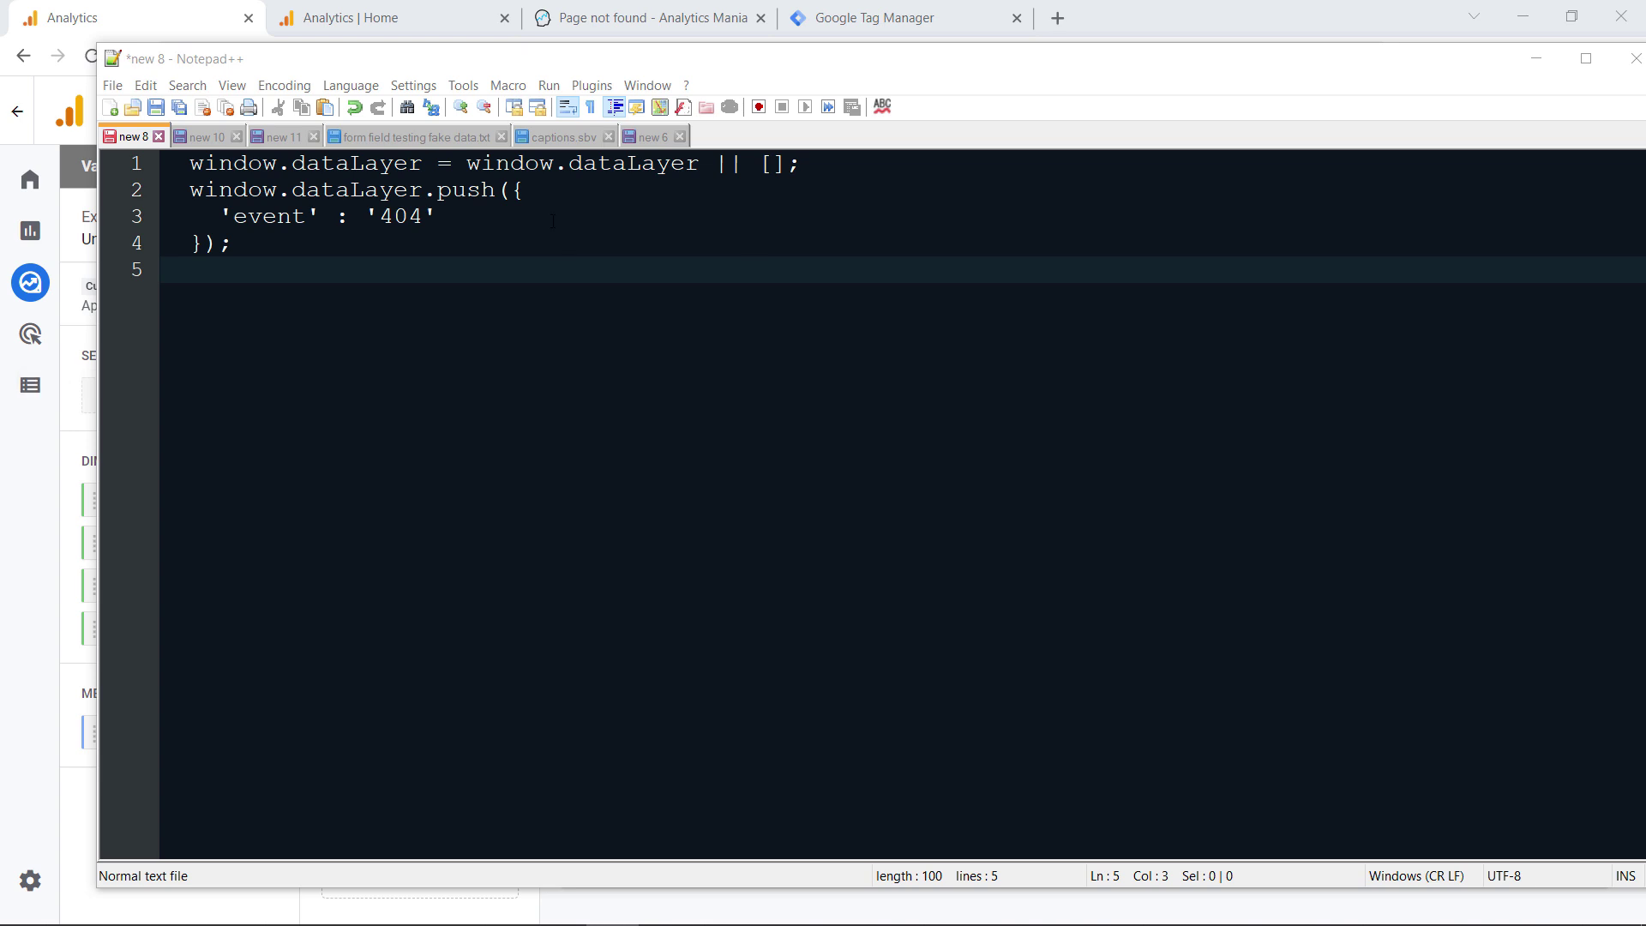
pyautogui.moveTo(446, 215); pyautogui.dragTo(217, 220)
pyautogui.click(391, 269)
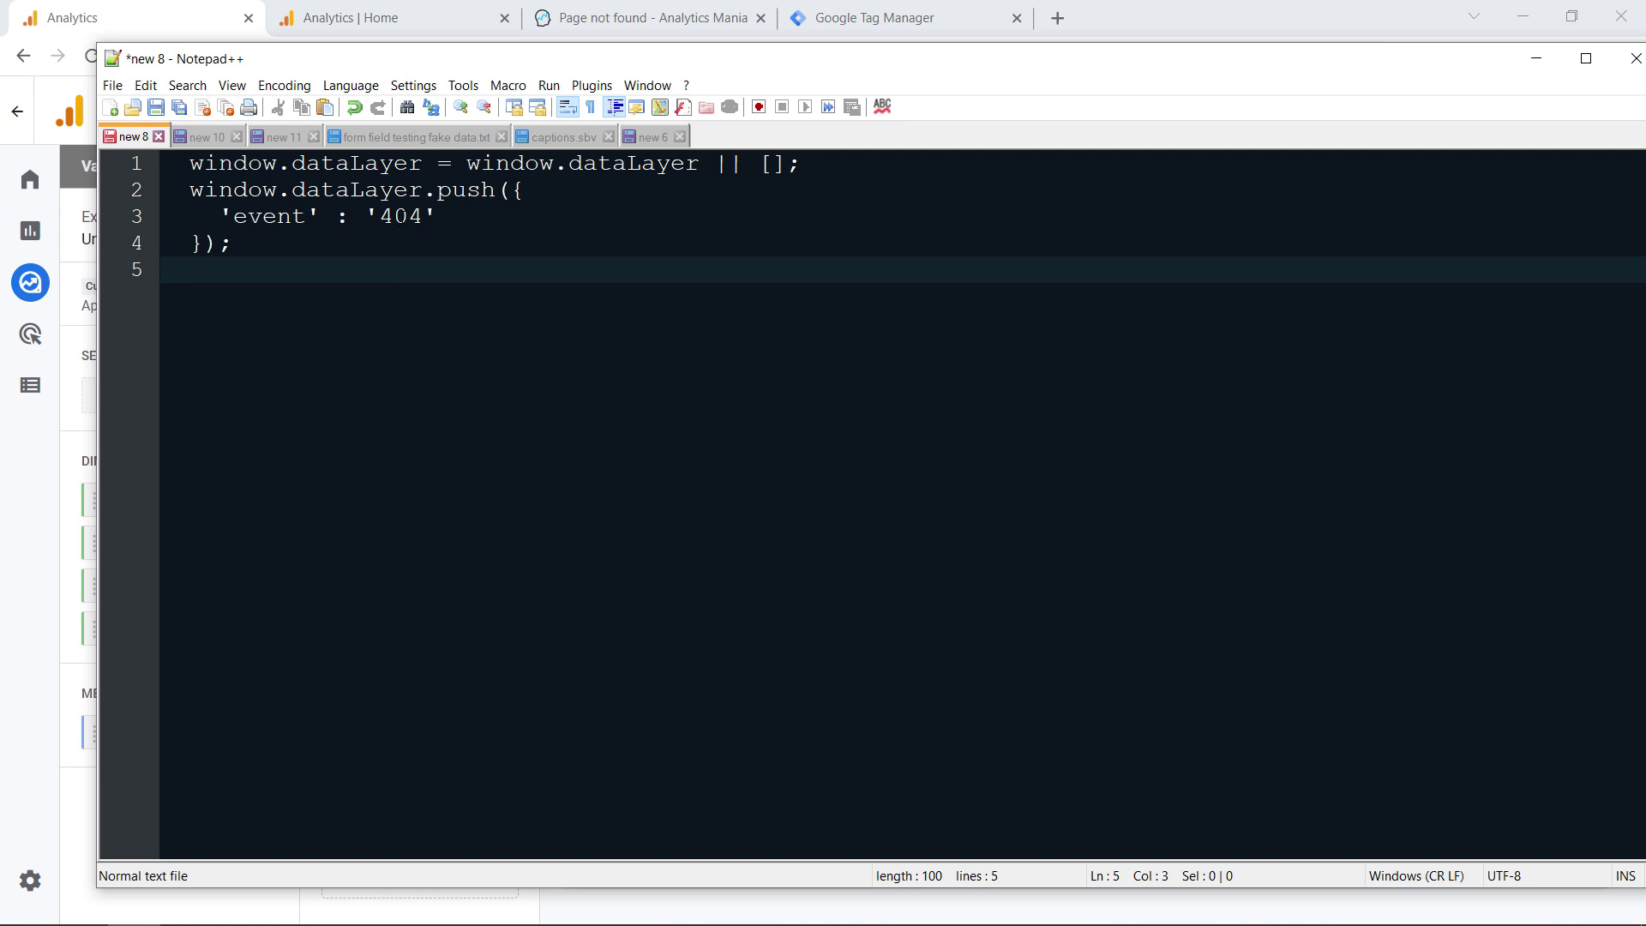
pyautogui.doubleClick(402, 217)
pyautogui.write('page not found')
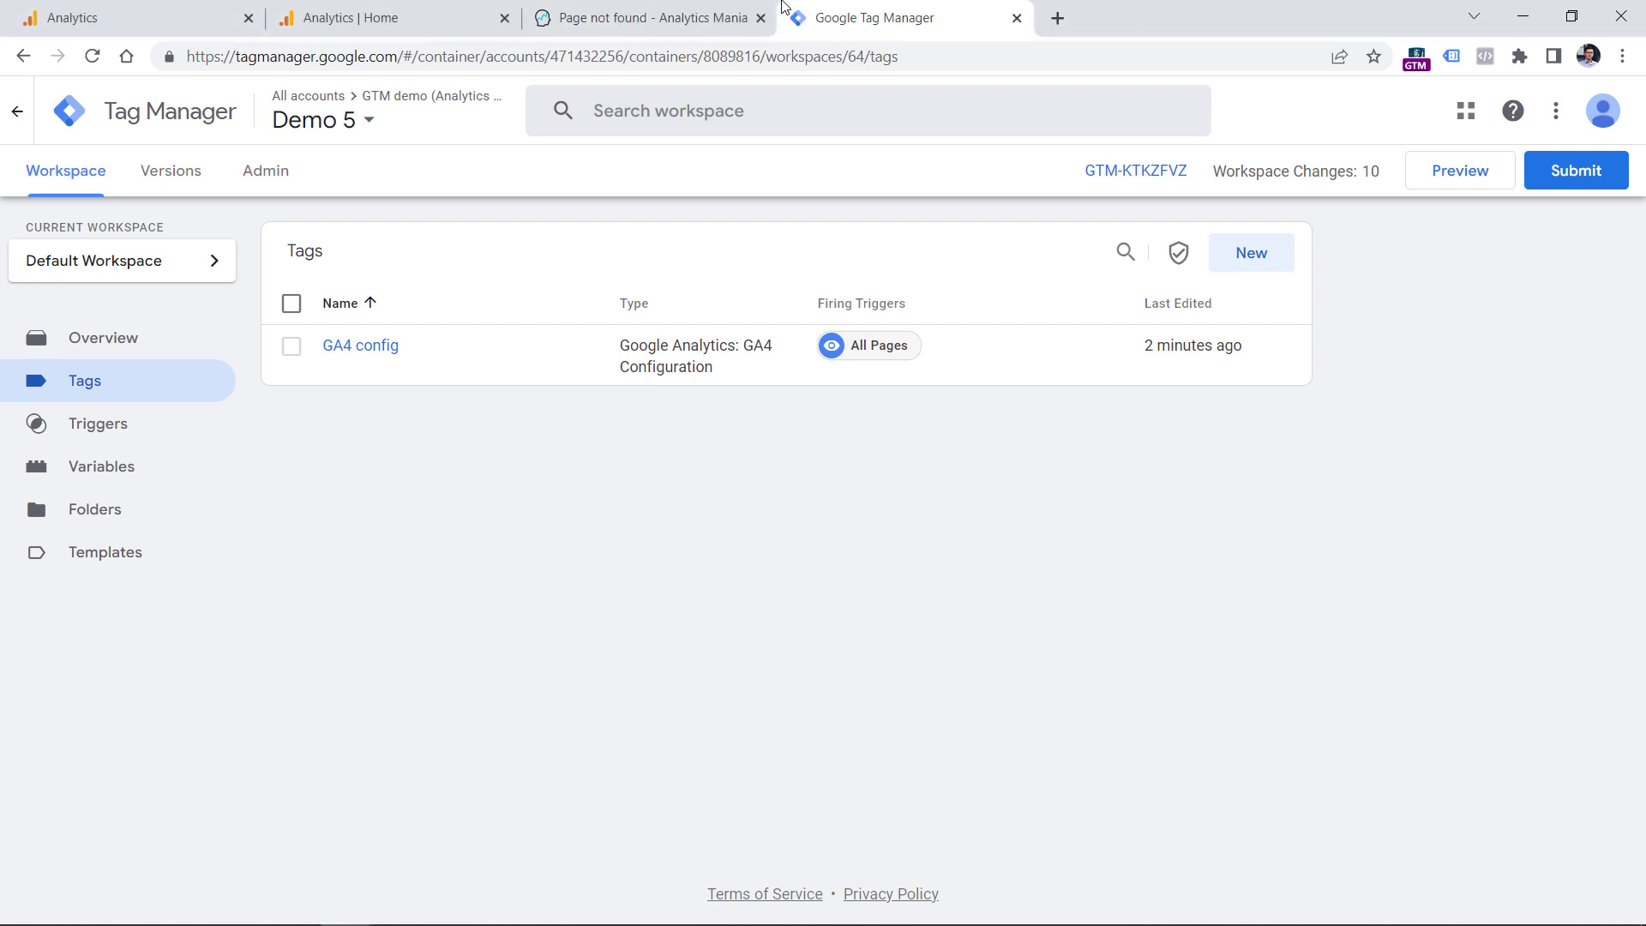
pyautogui.click(1463, 171)
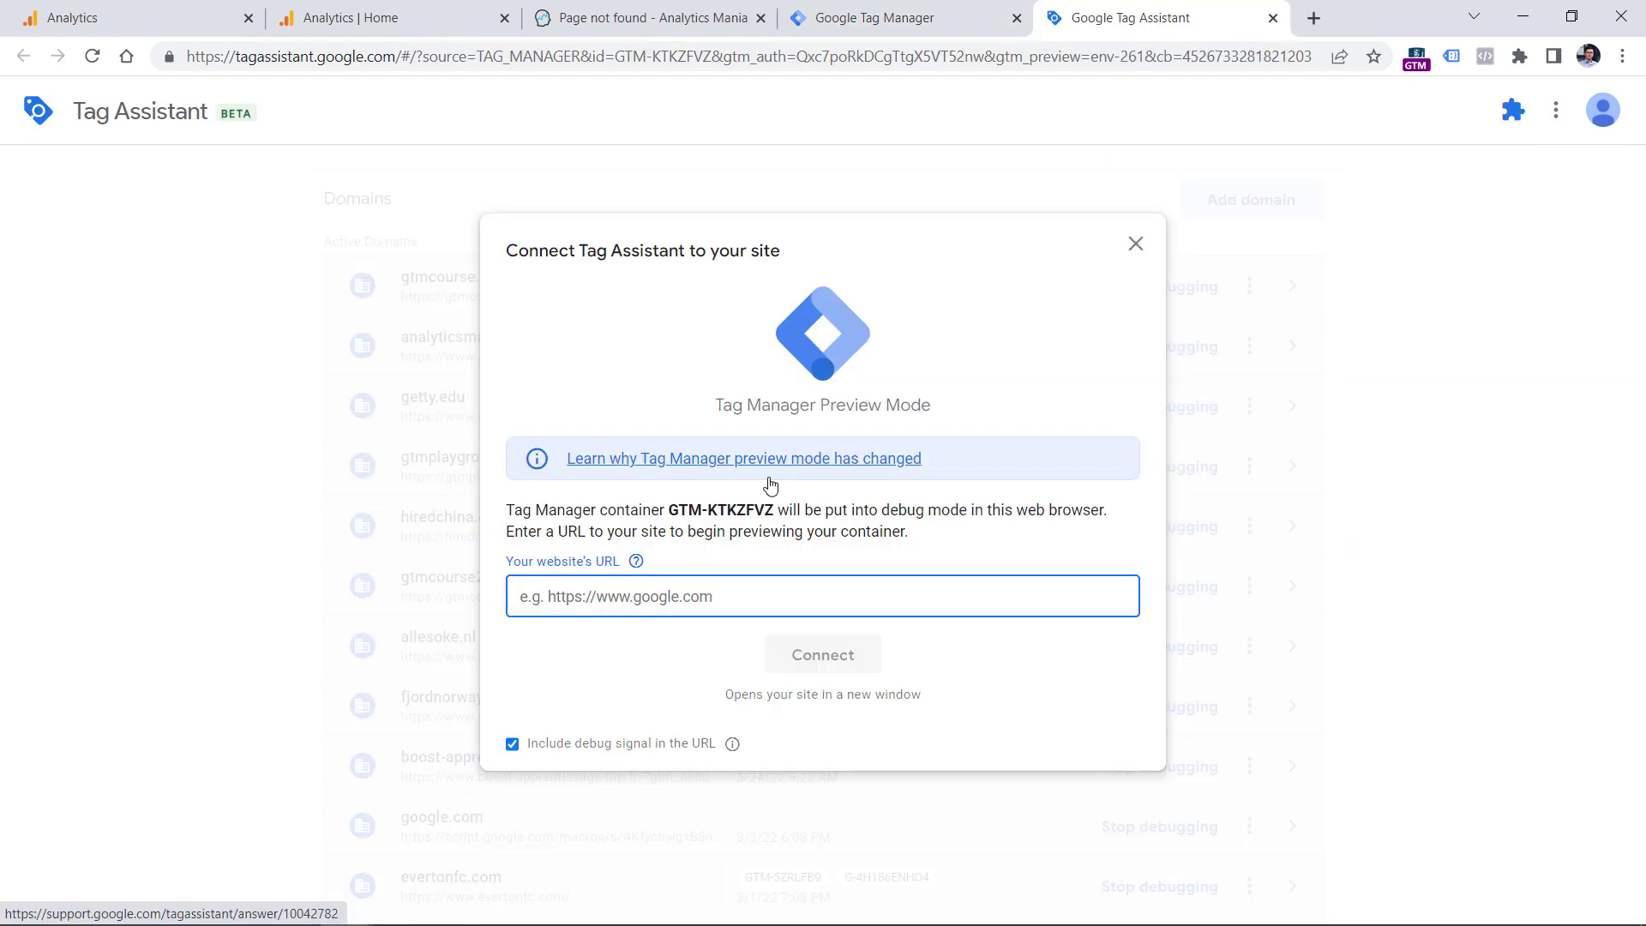
pyautogui.write('https://gtmcourse.myshopify.com/')
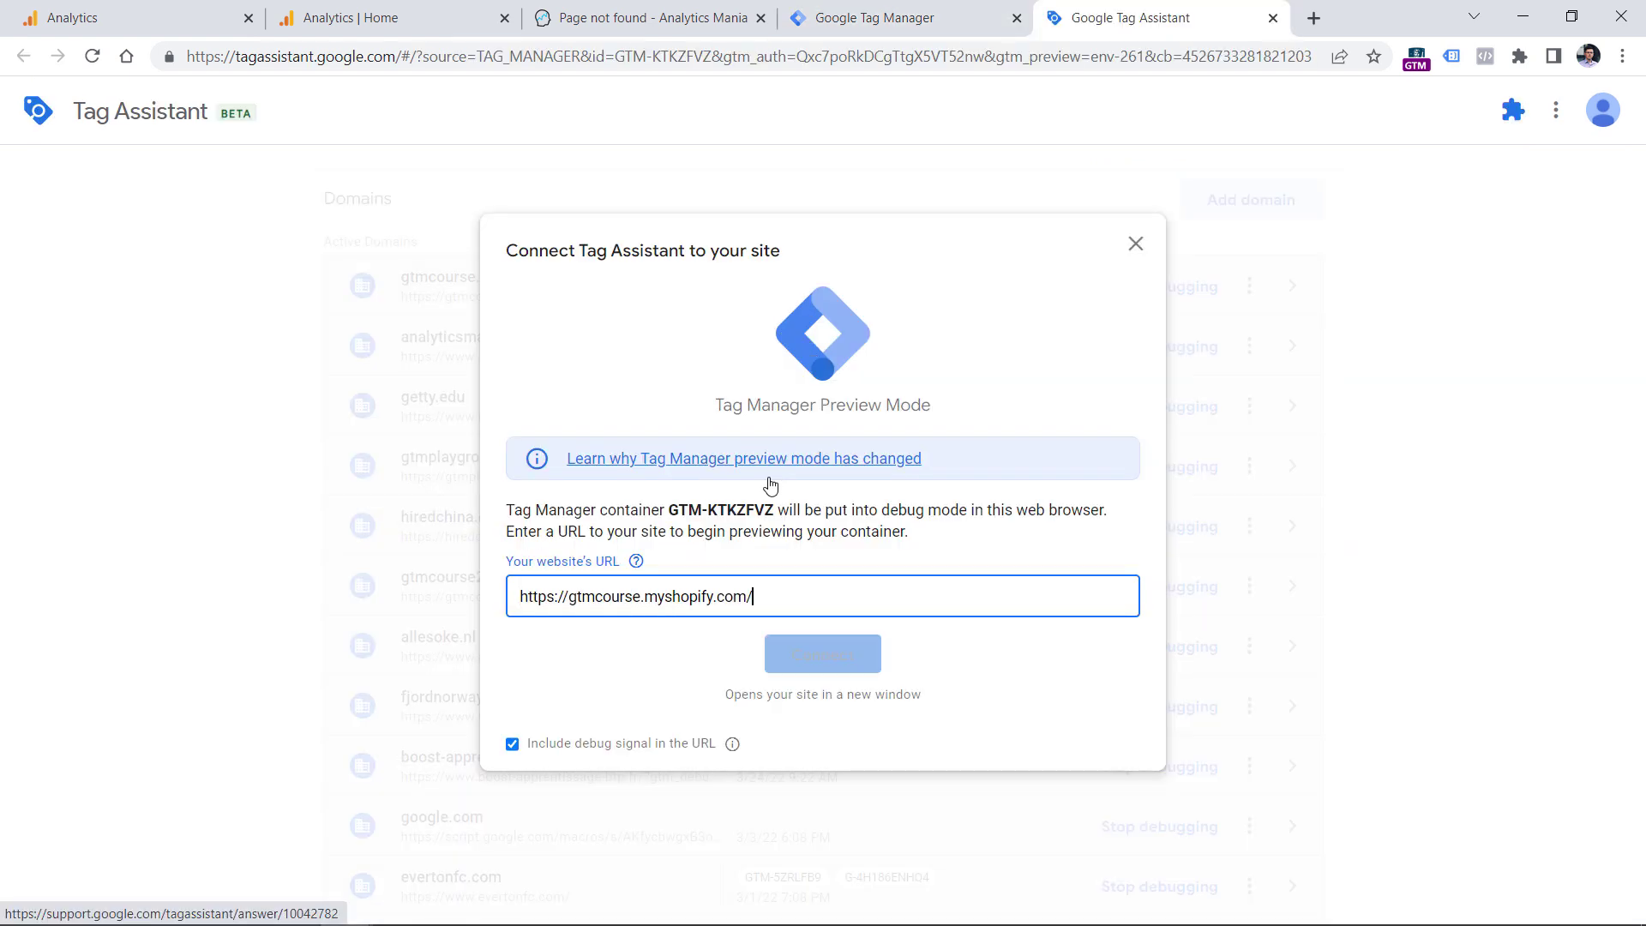
pyautogui.write('testing')
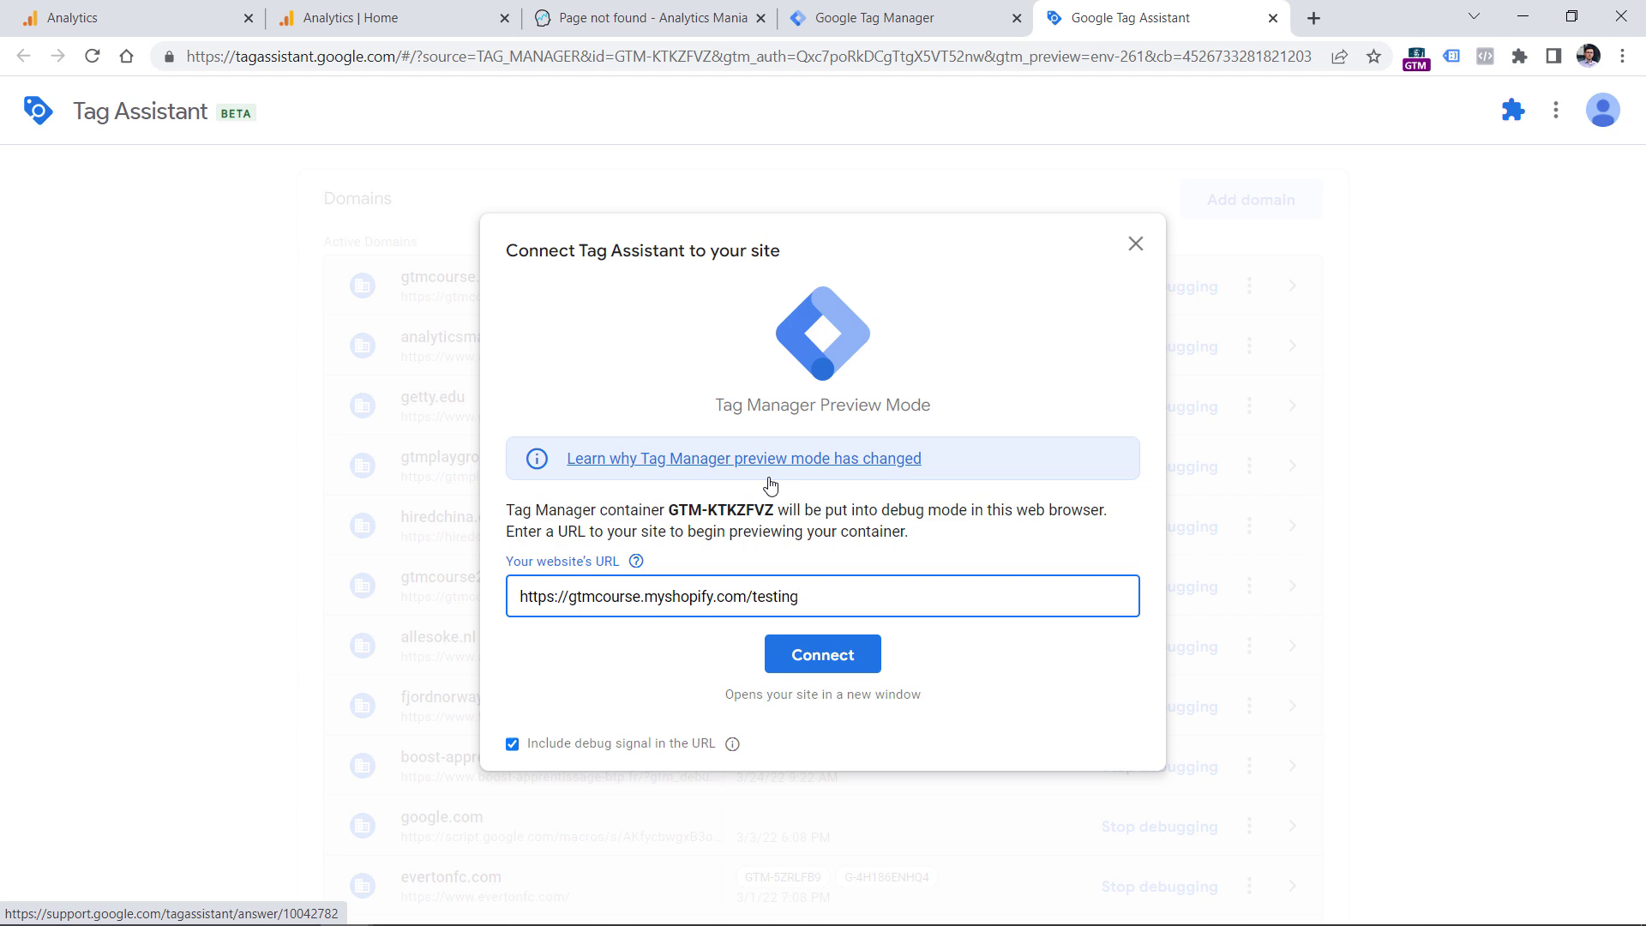
pyautogui.click(820, 656)
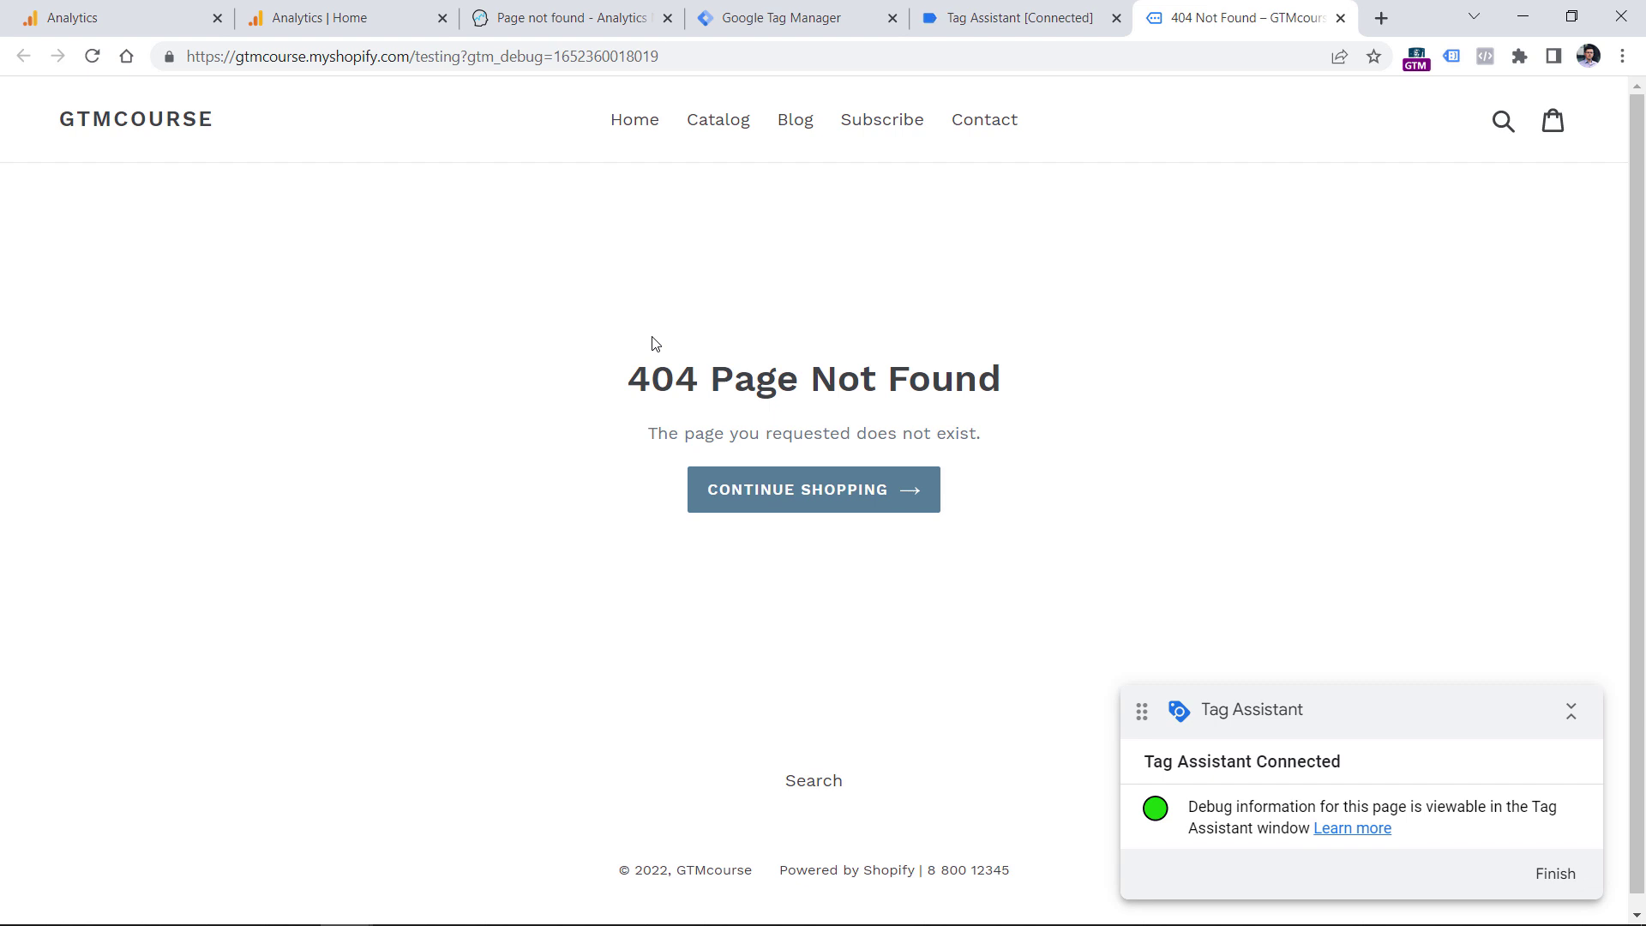
# Step: In the debugger, select the 'page not found' event to confirm no tags fired
pyautogui.click(1018, 9)
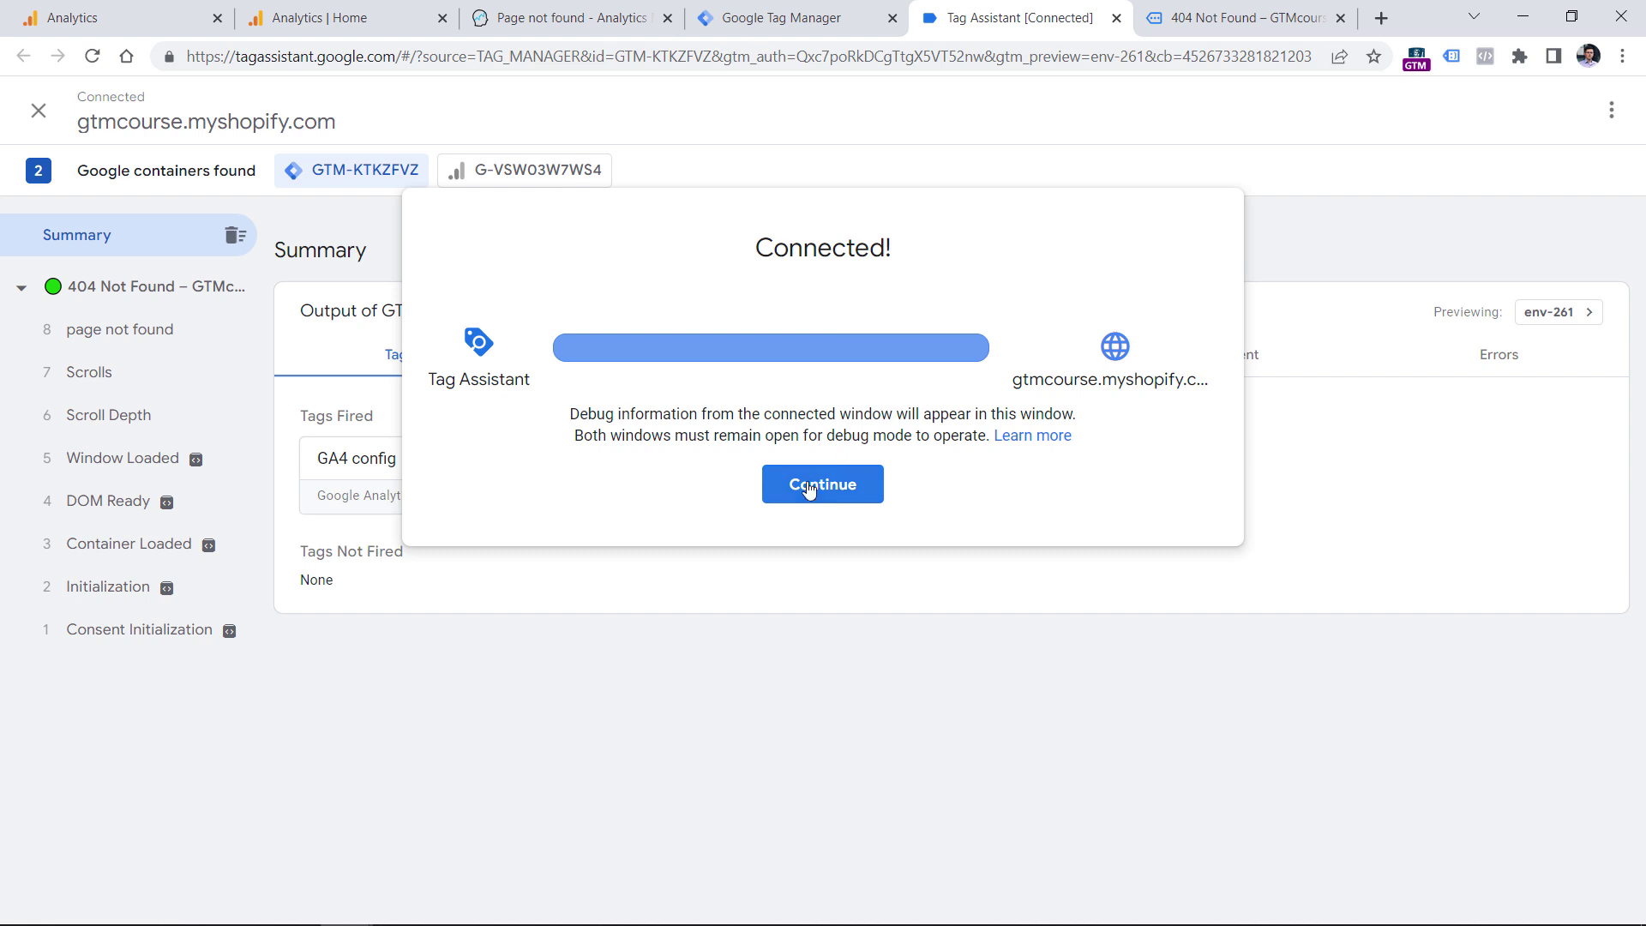
pyautogui.click(807, 487)
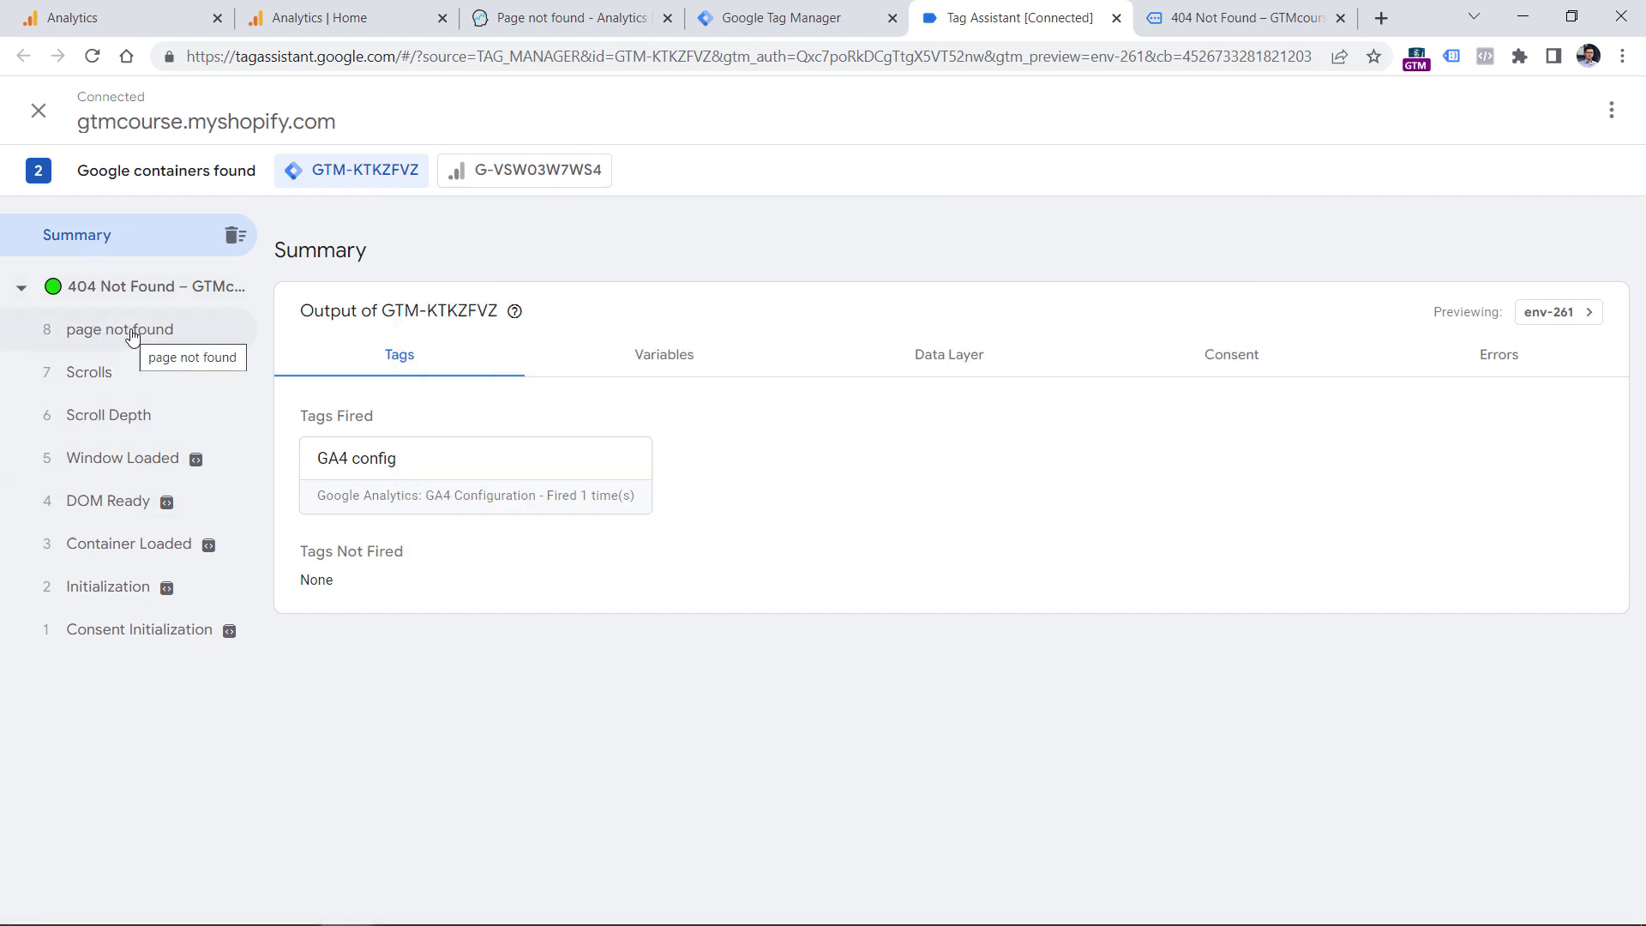
pyautogui.click(133, 334)
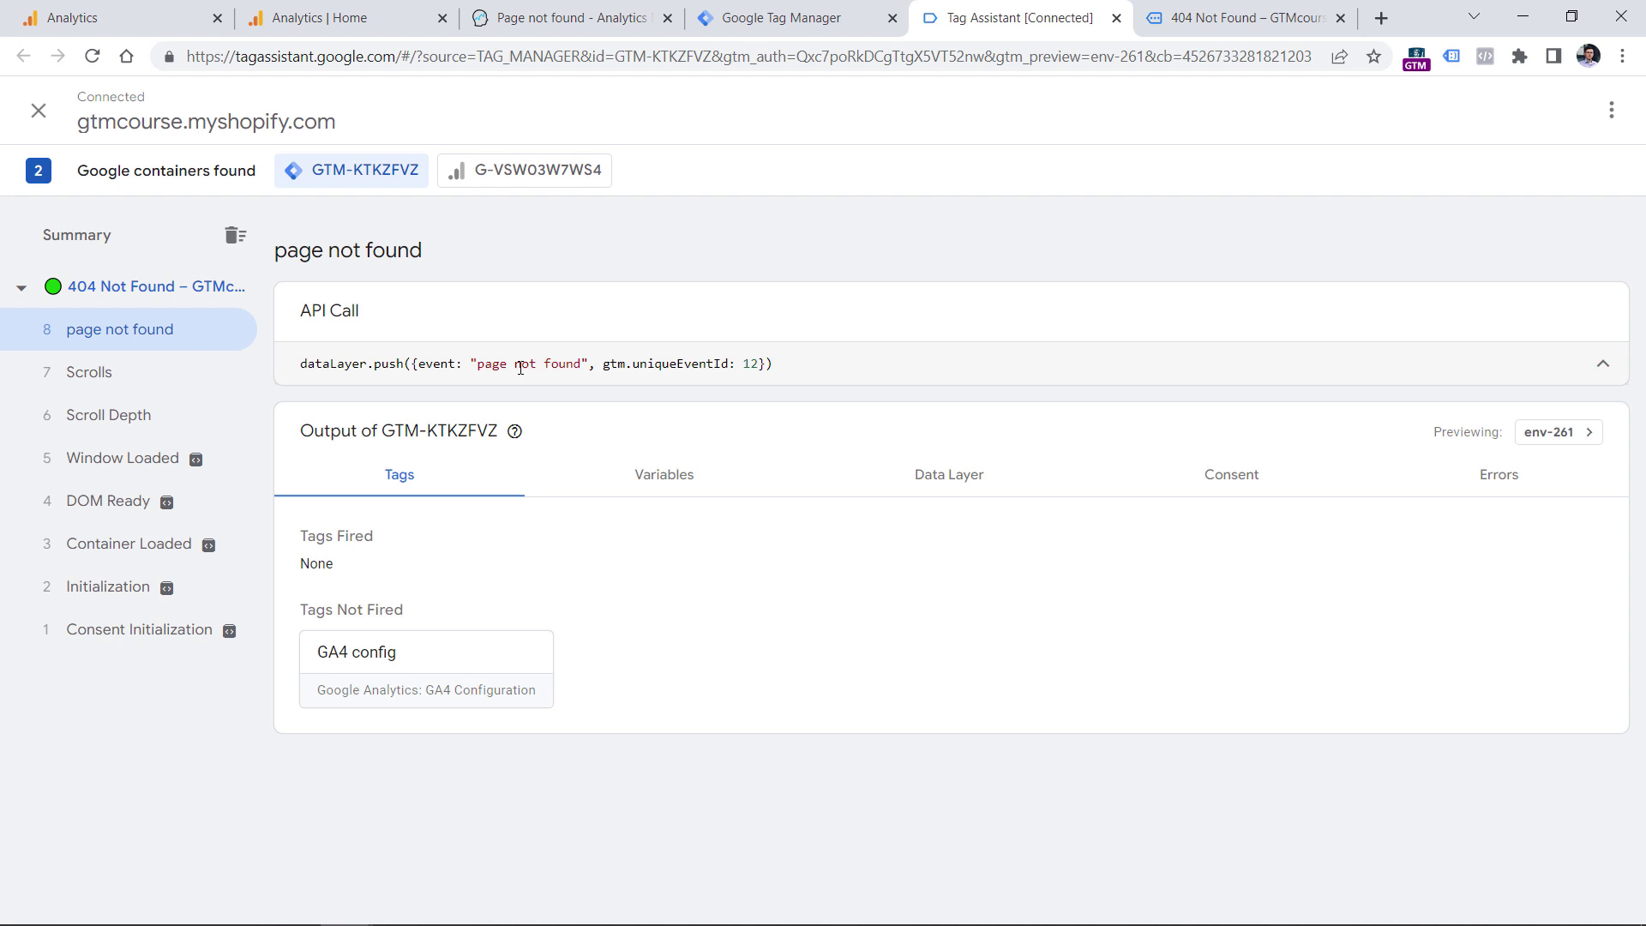
# Step: Begin a new trigger in Tag Manager with the Custom Event type
pyautogui.click(811, 12)
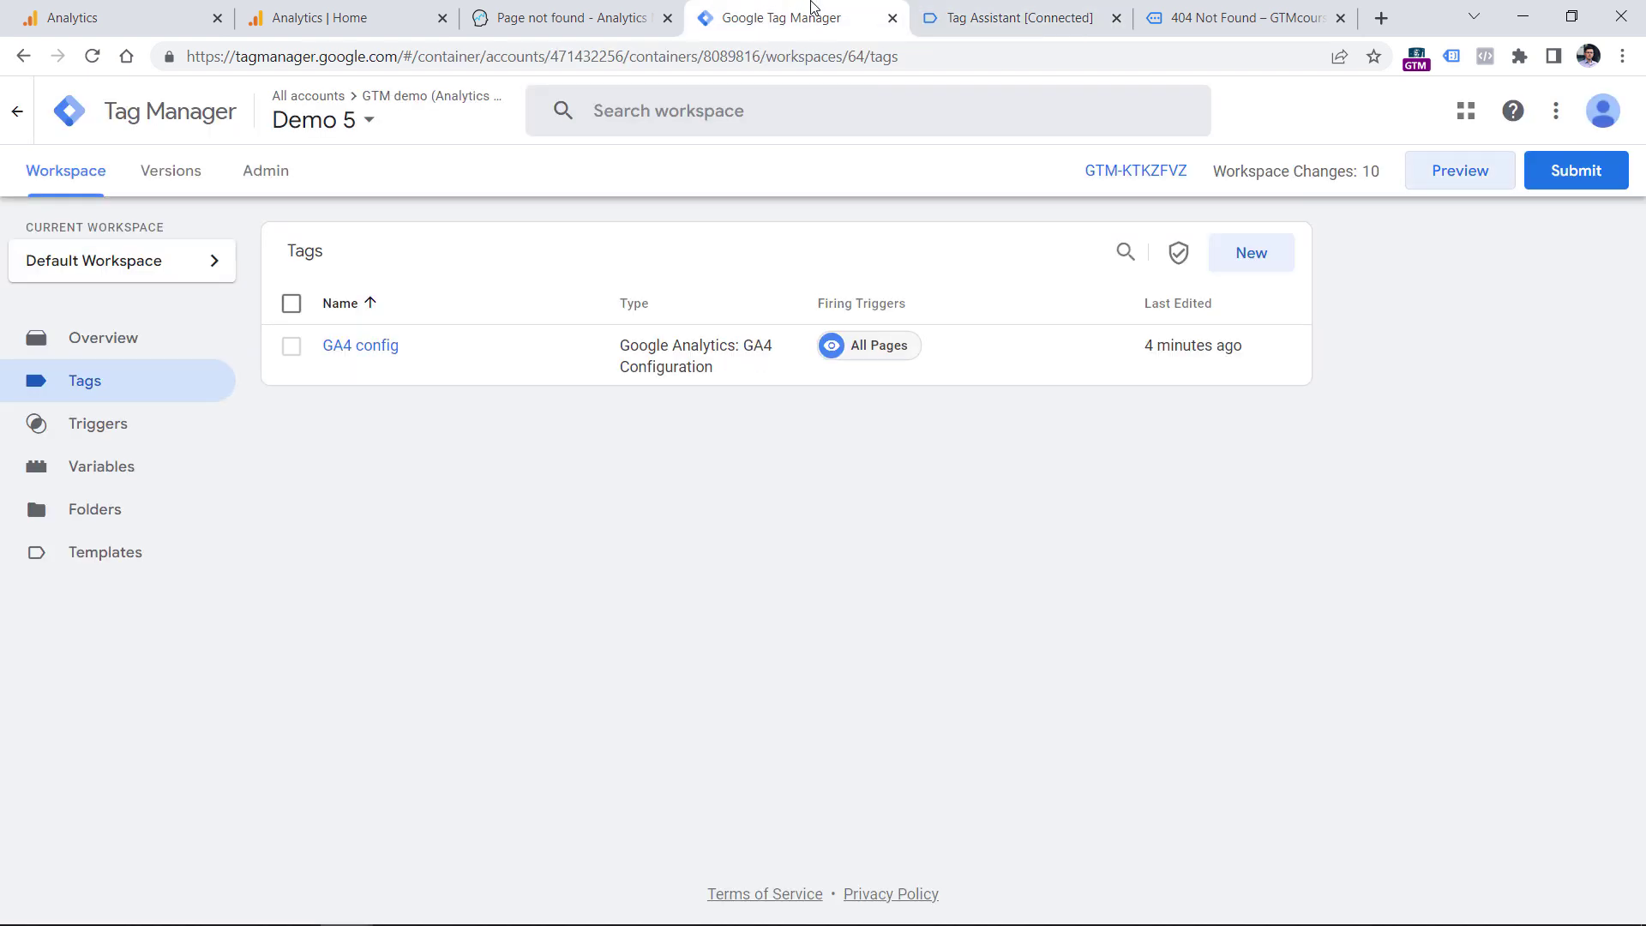
pyautogui.click(97, 426)
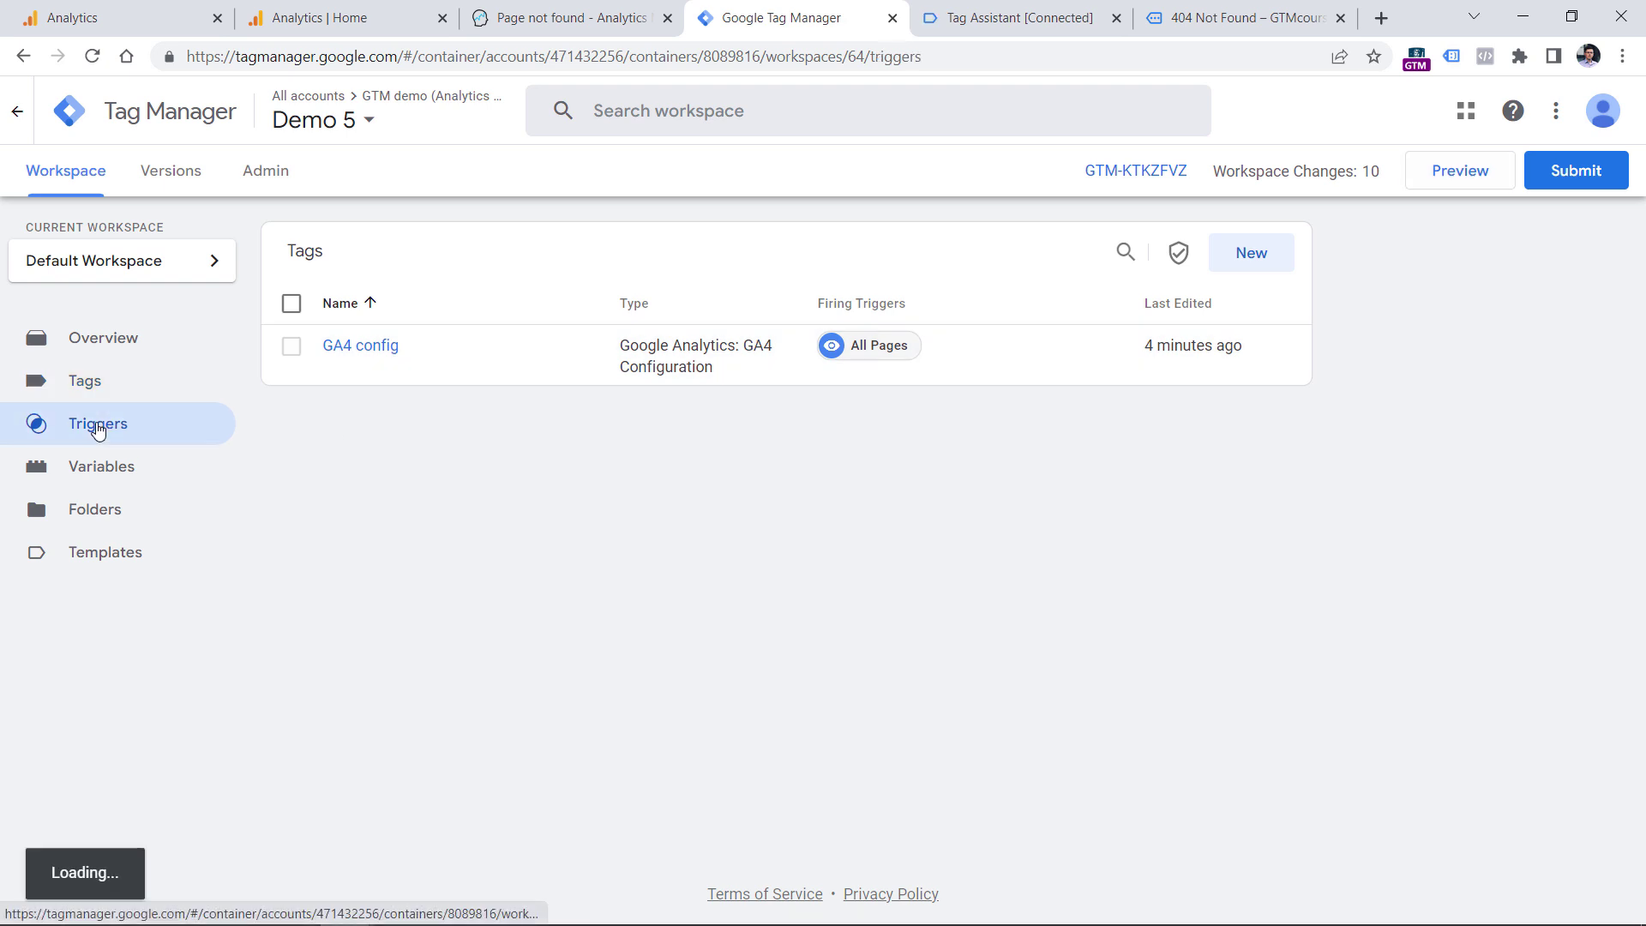
pyautogui.click(1259, 261)
pyautogui.click(683, 298)
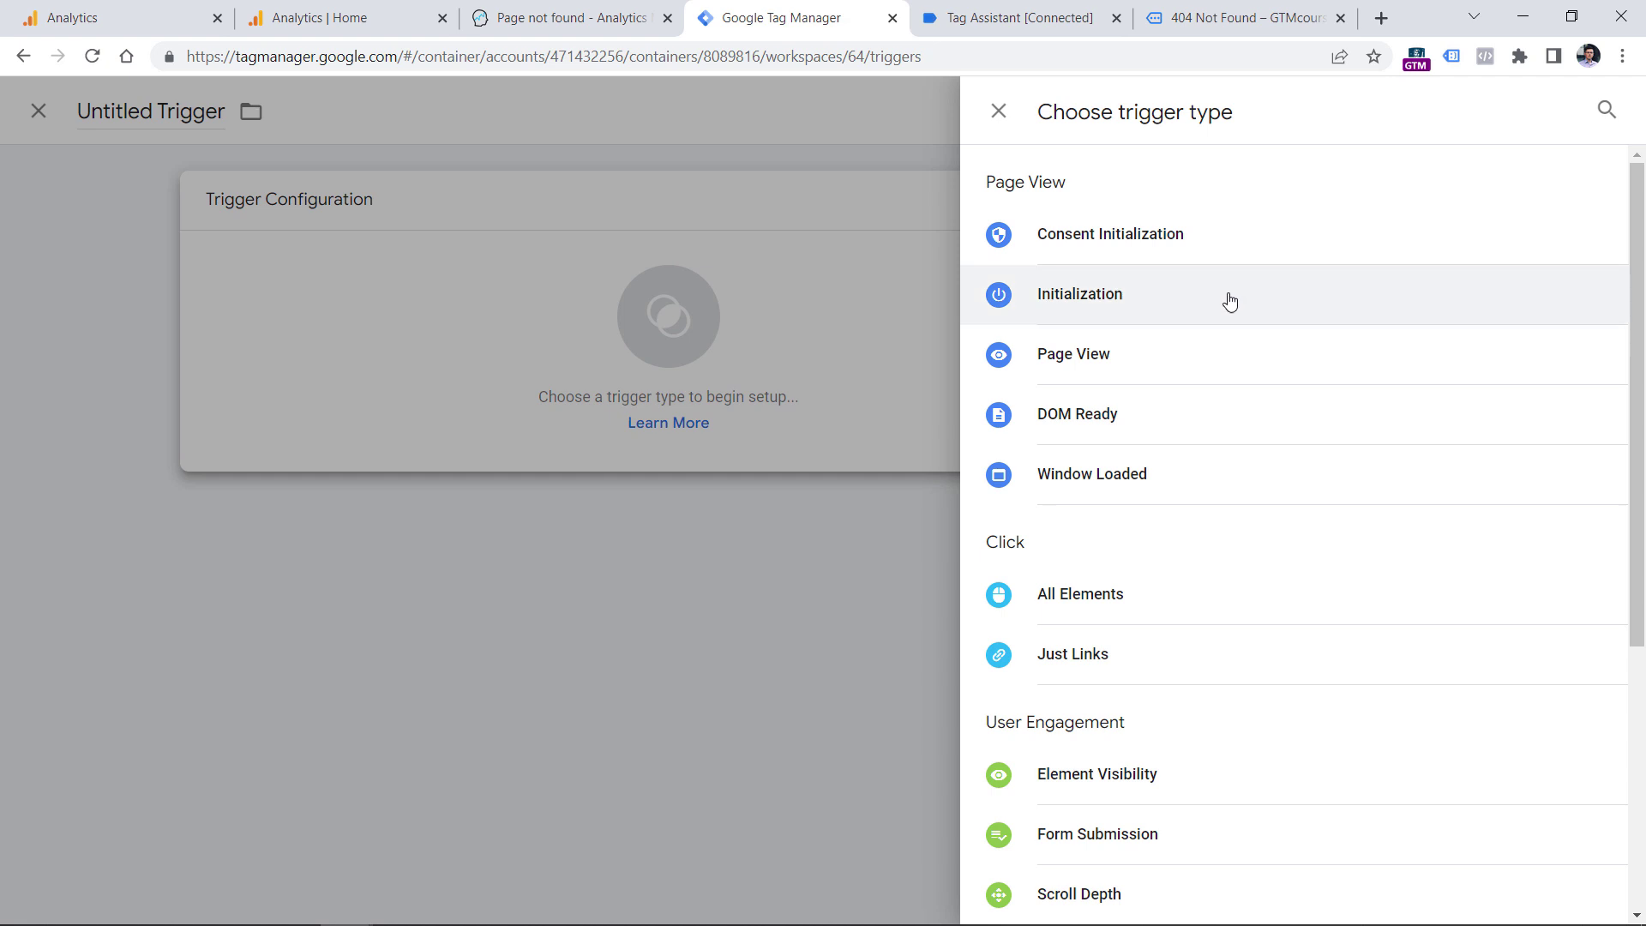
pyautogui.scroll(-4, 1230, 301)
pyautogui.scroll(-1, 1115, 600)
pyautogui.click(1099, 651)
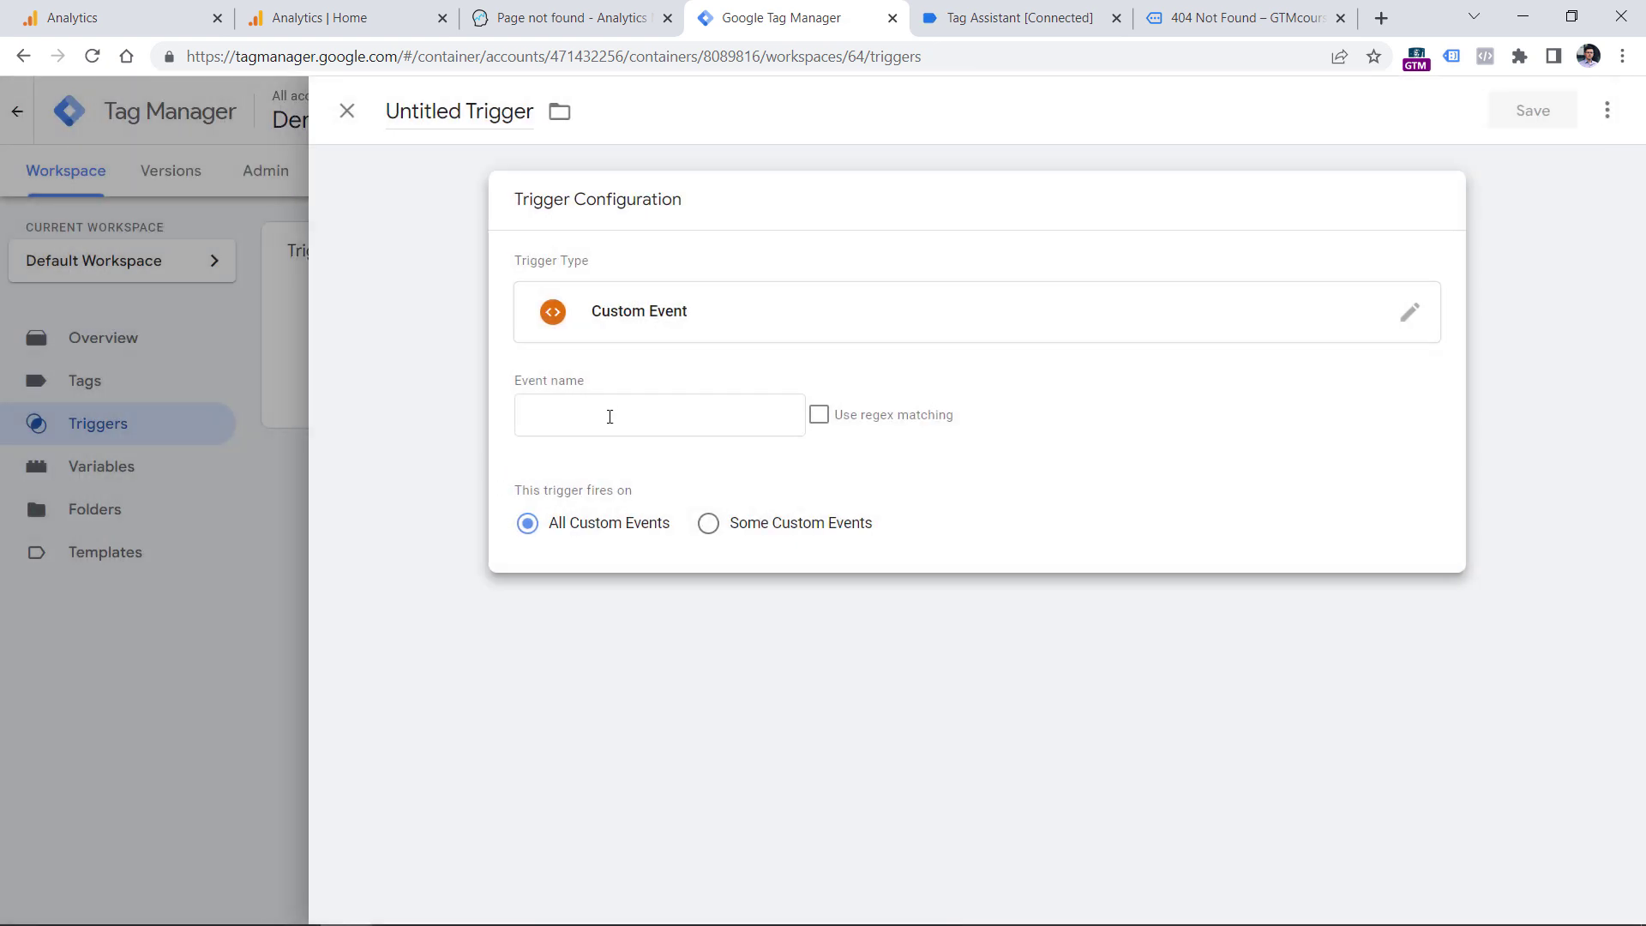
# Step: Copy 'page not found' from the debugger as event name, name it 'custom - page not found', save
pyautogui.click(1010, 17)
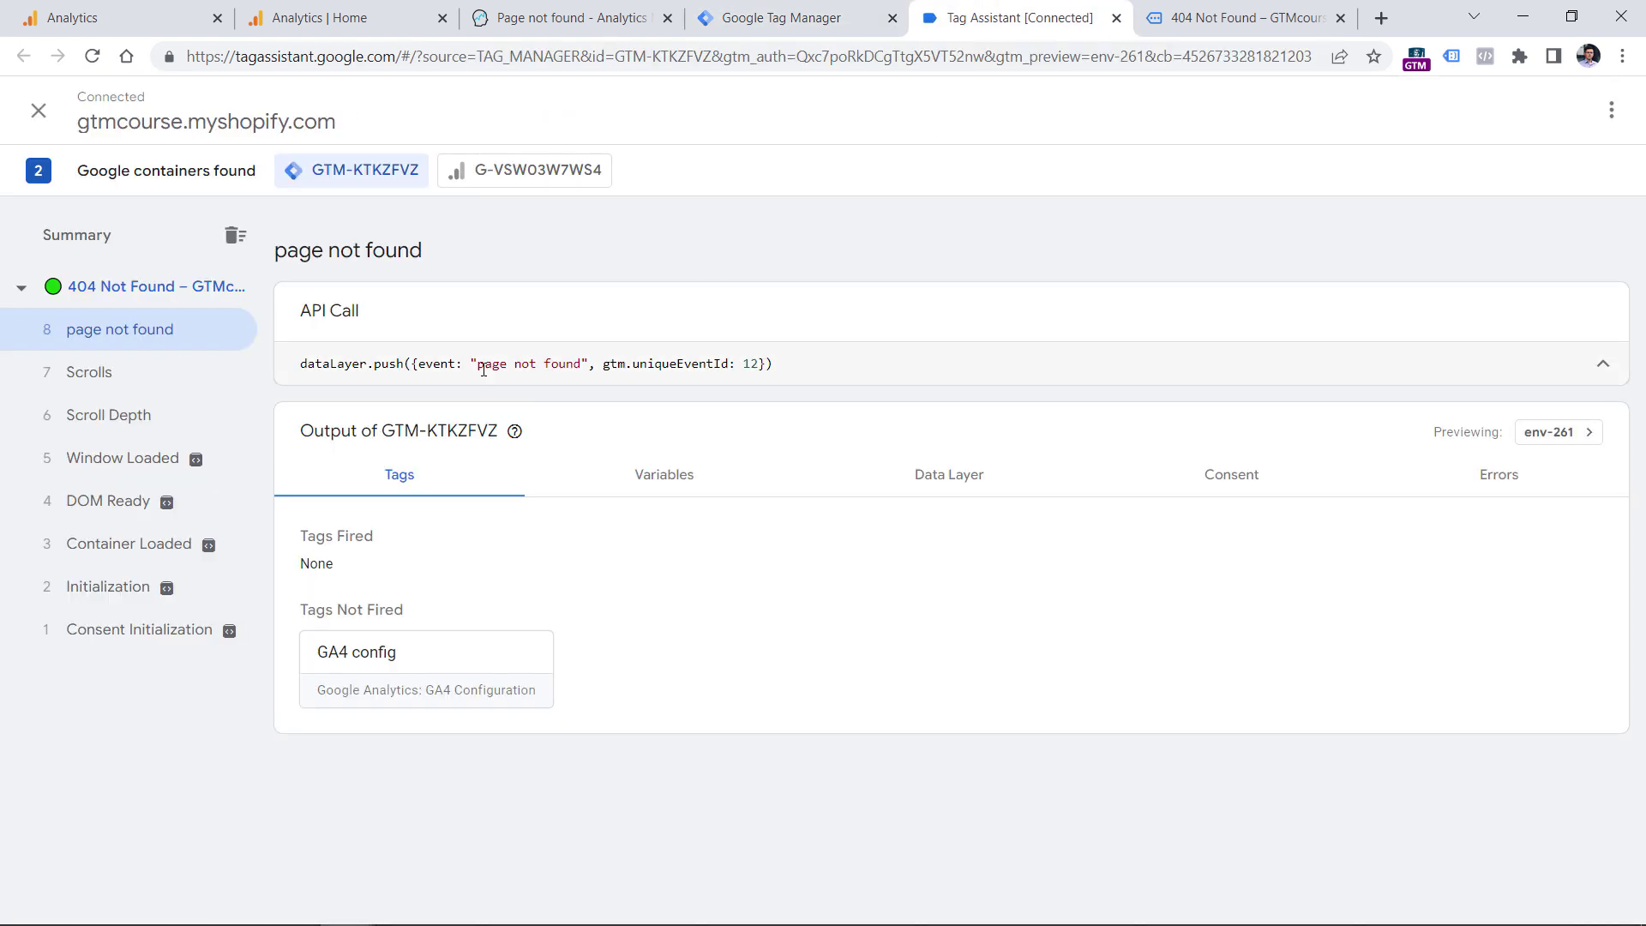
pyautogui.moveTo(477, 364); pyautogui.dragTo(581, 364)
pyautogui.rightClick(566, 364)
pyautogui.click(597, 383)
pyautogui.click(772, 17)
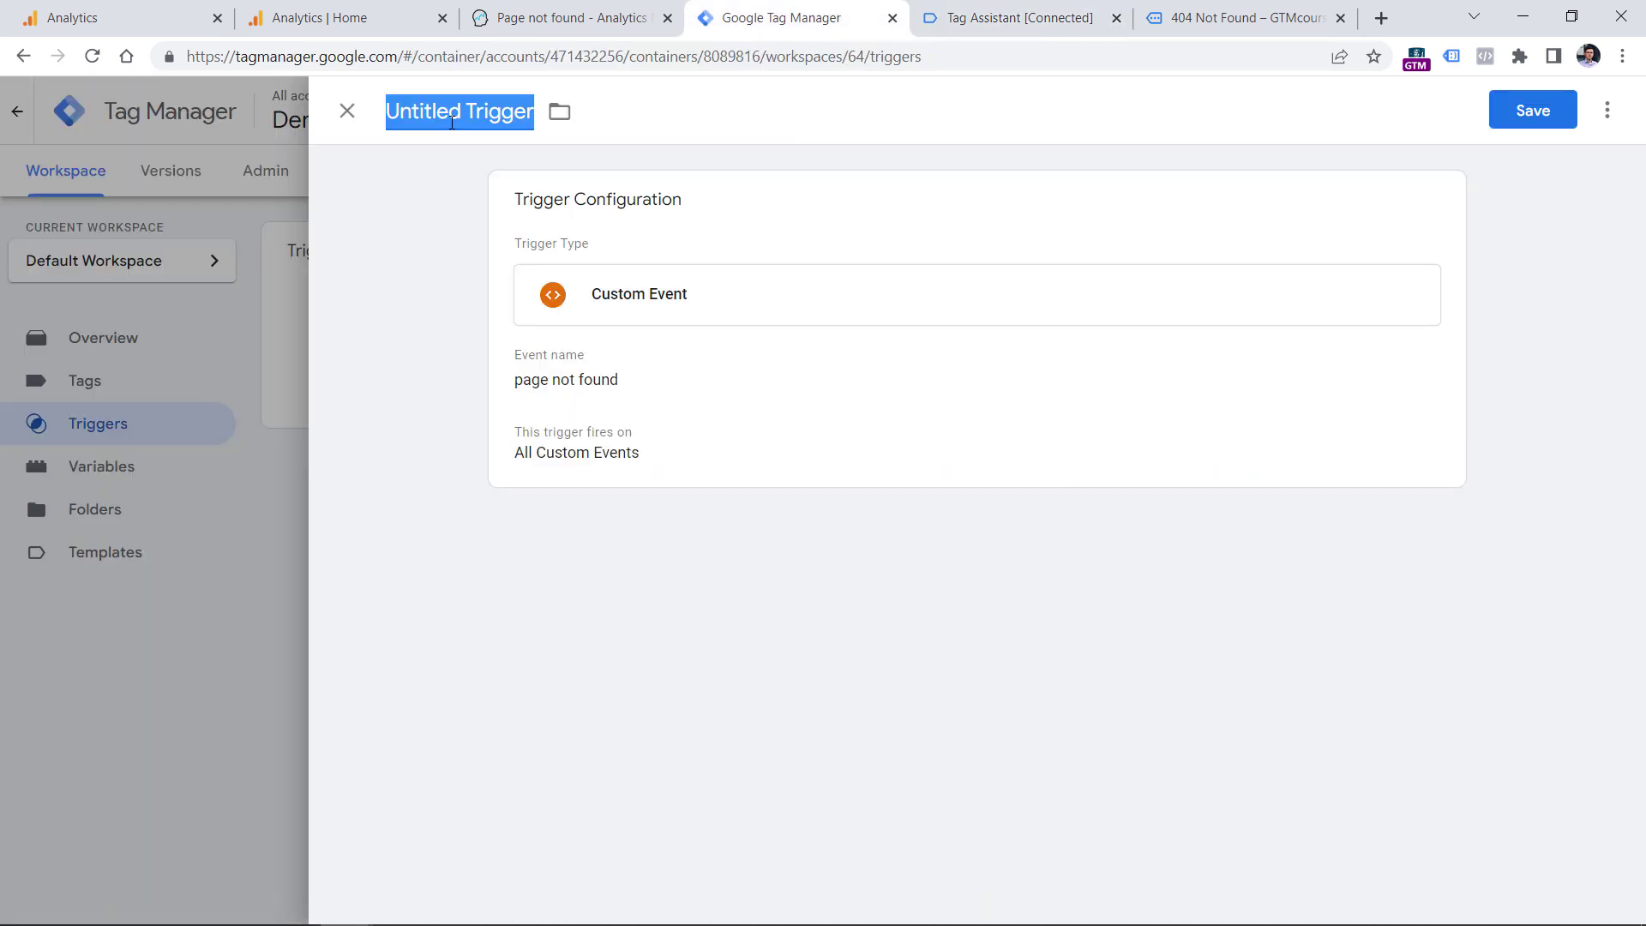
pyautogui.write('custom -')
pyautogui.hotkey('ctrl', 'v')
pyautogui.click(1546, 113)
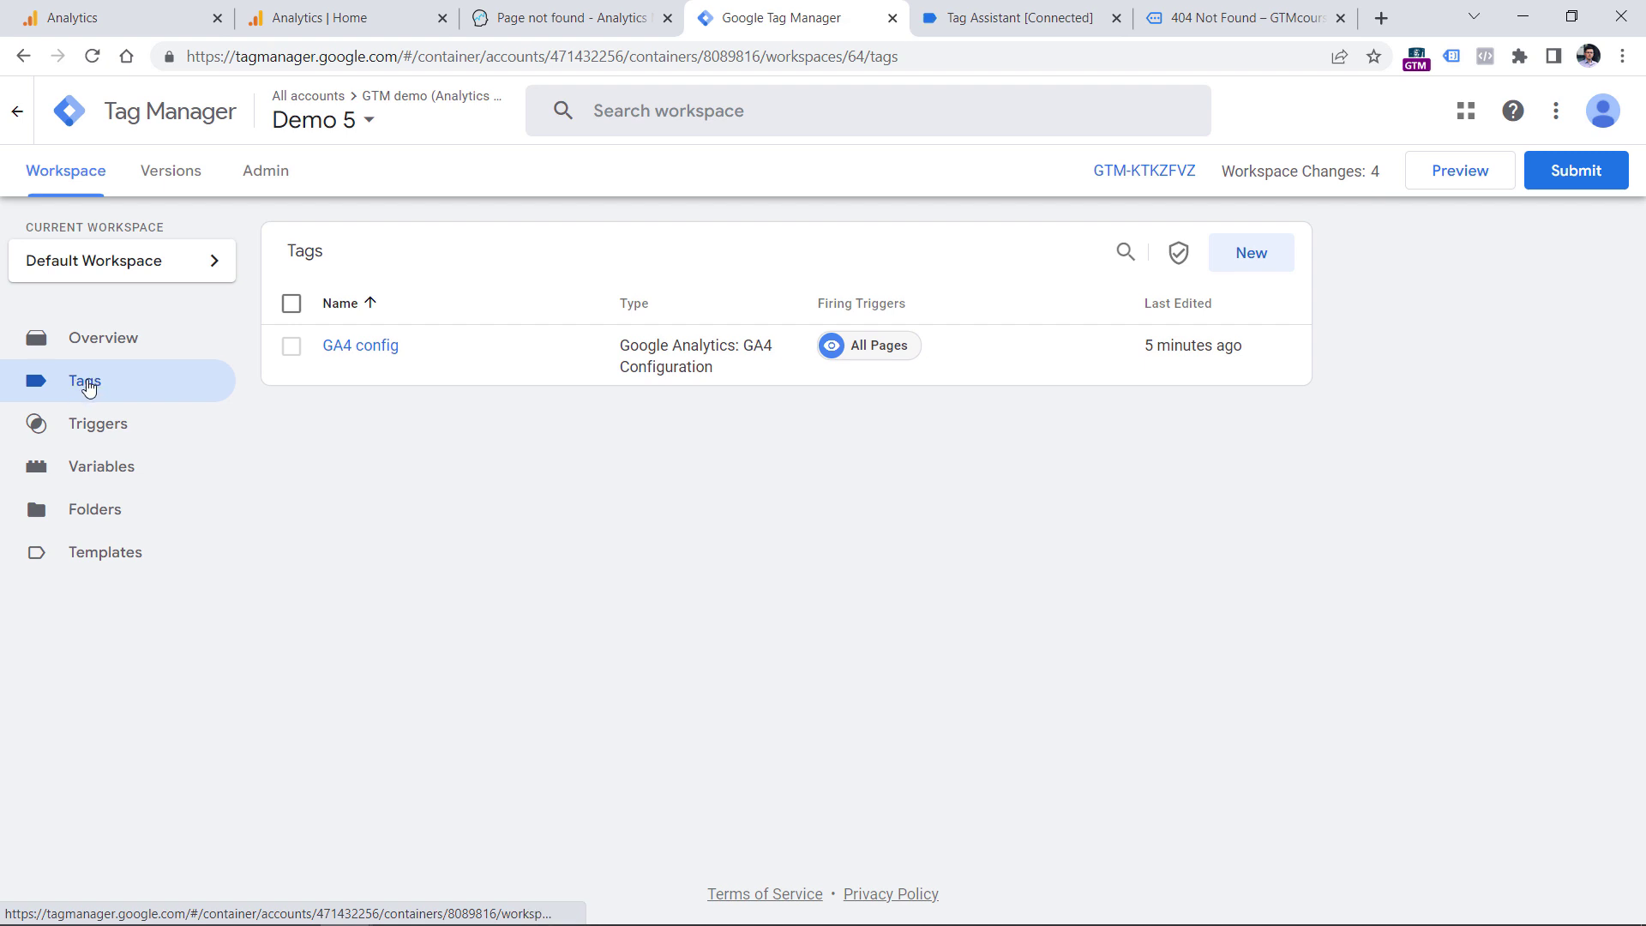
# Step: Create a GA4 Event tag linked to GA4 config with event name 404_error
pyautogui.click(1251, 256)
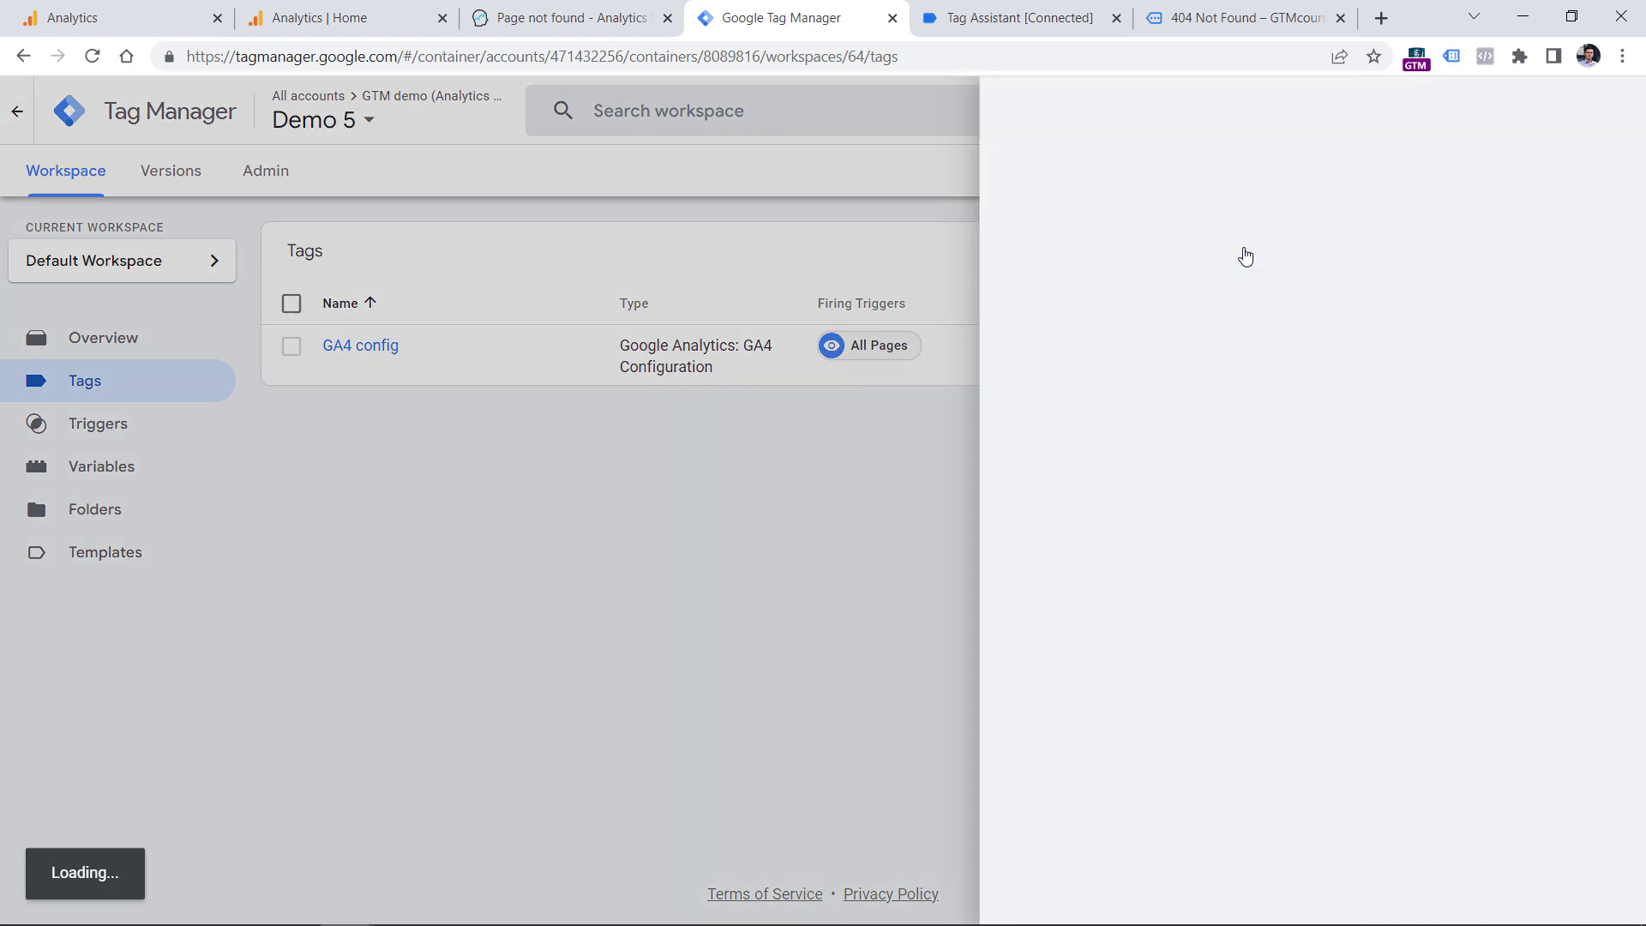
pyautogui.click(640, 288)
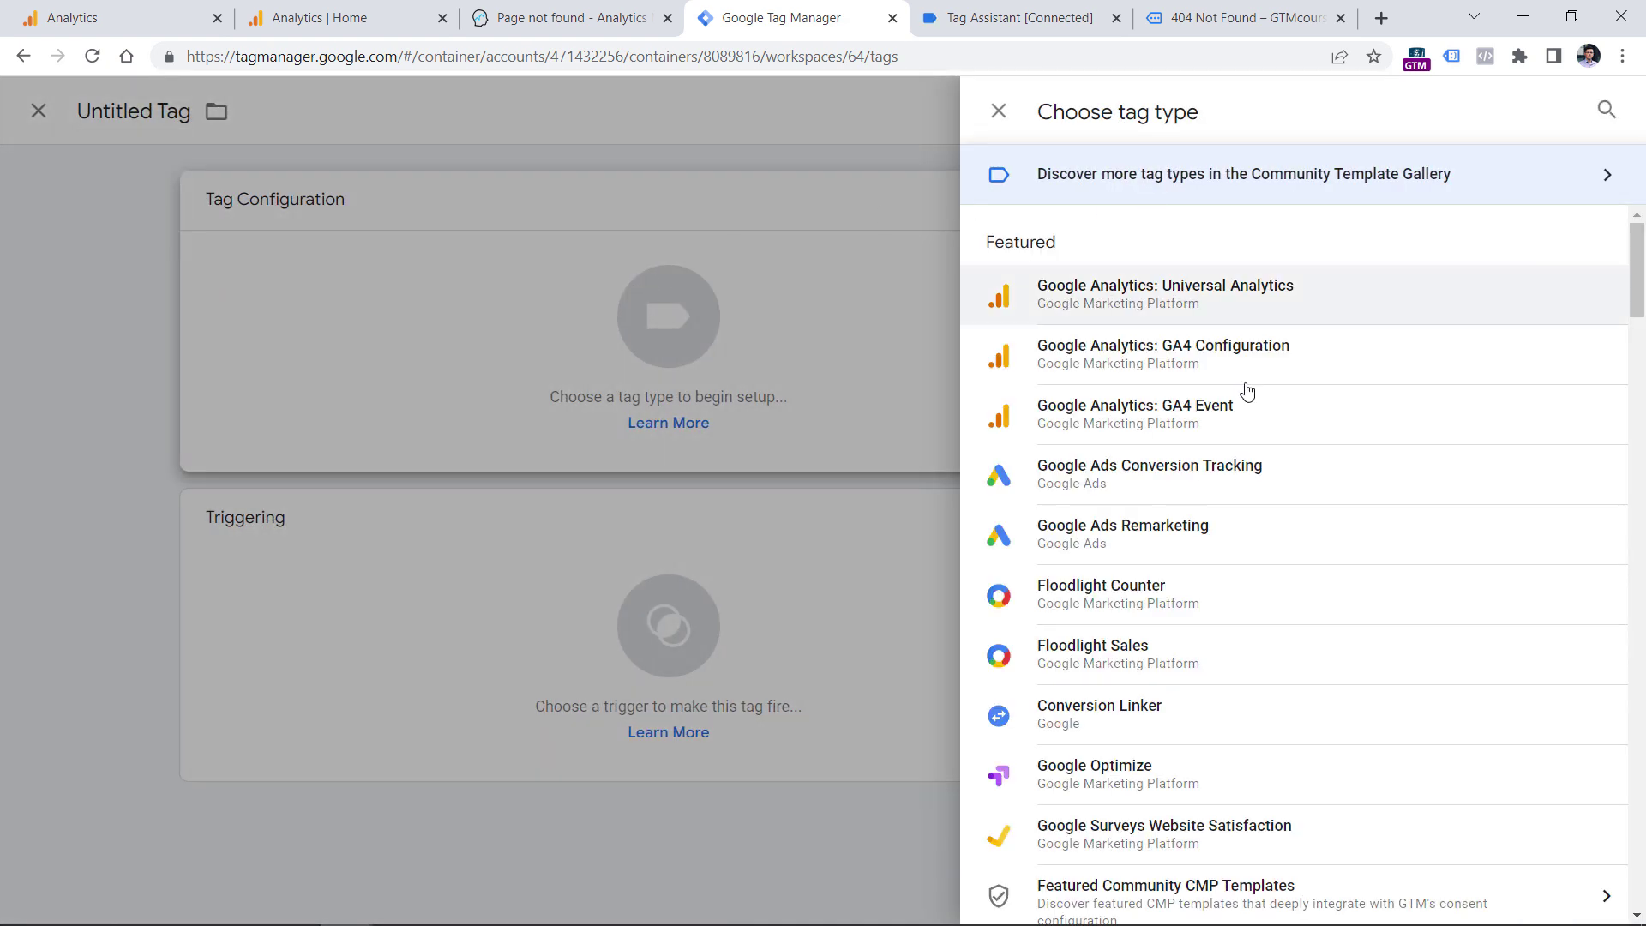
pyautogui.click(1130, 417)
pyautogui.click(596, 415)
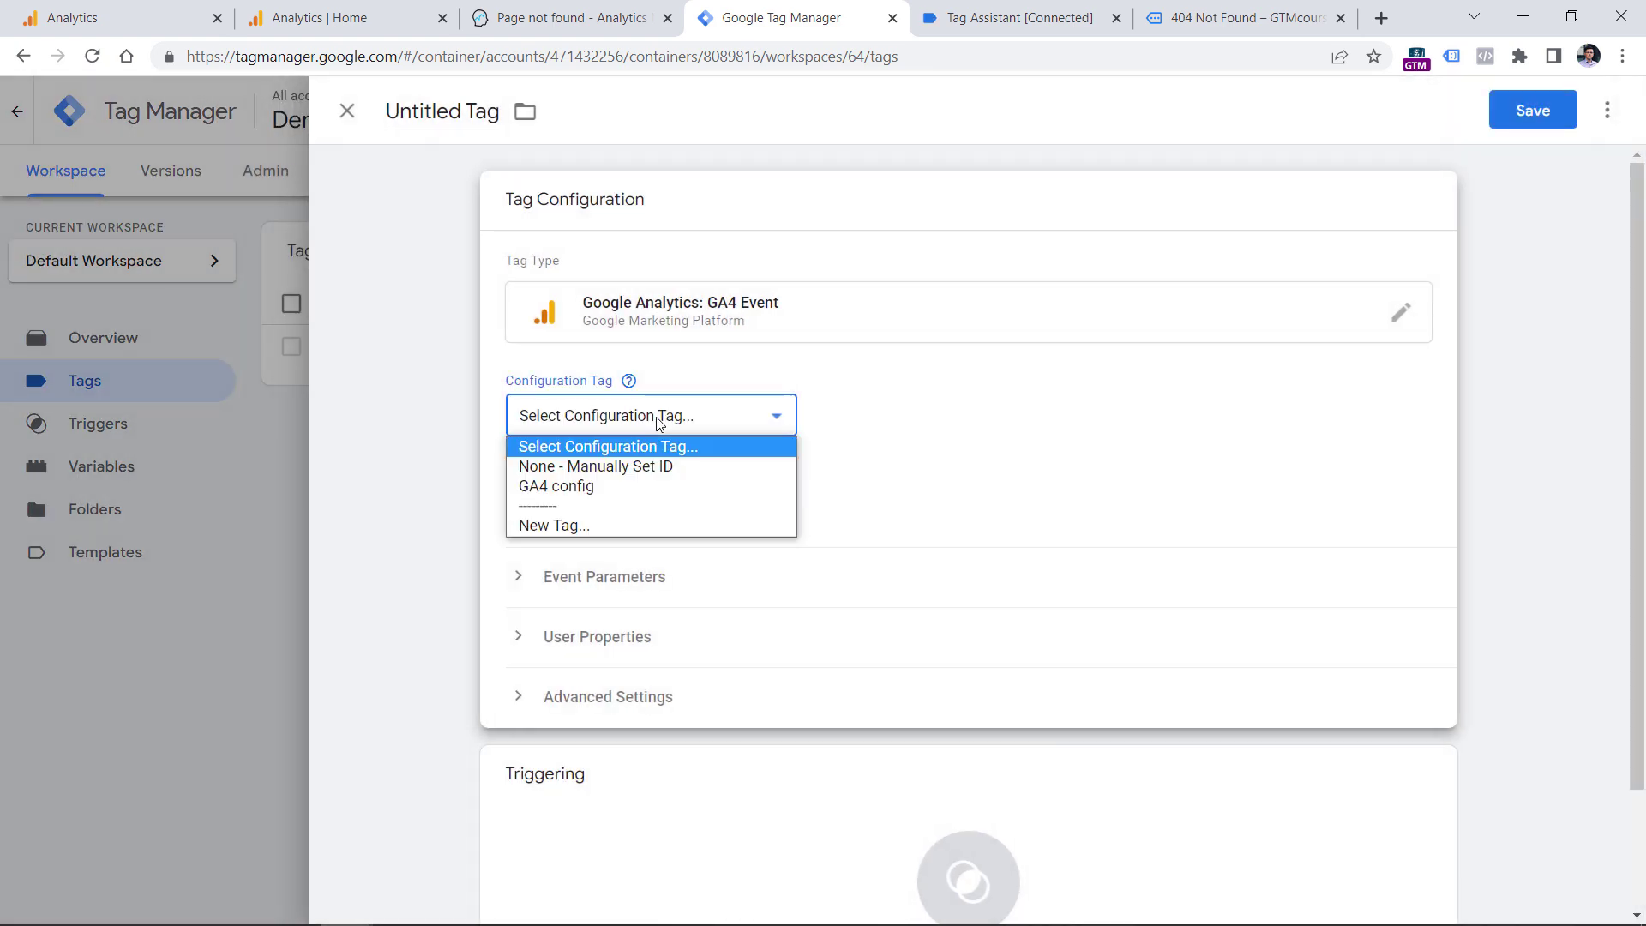
pyautogui.click(581, 487)
pyautogui.click(638, 495)
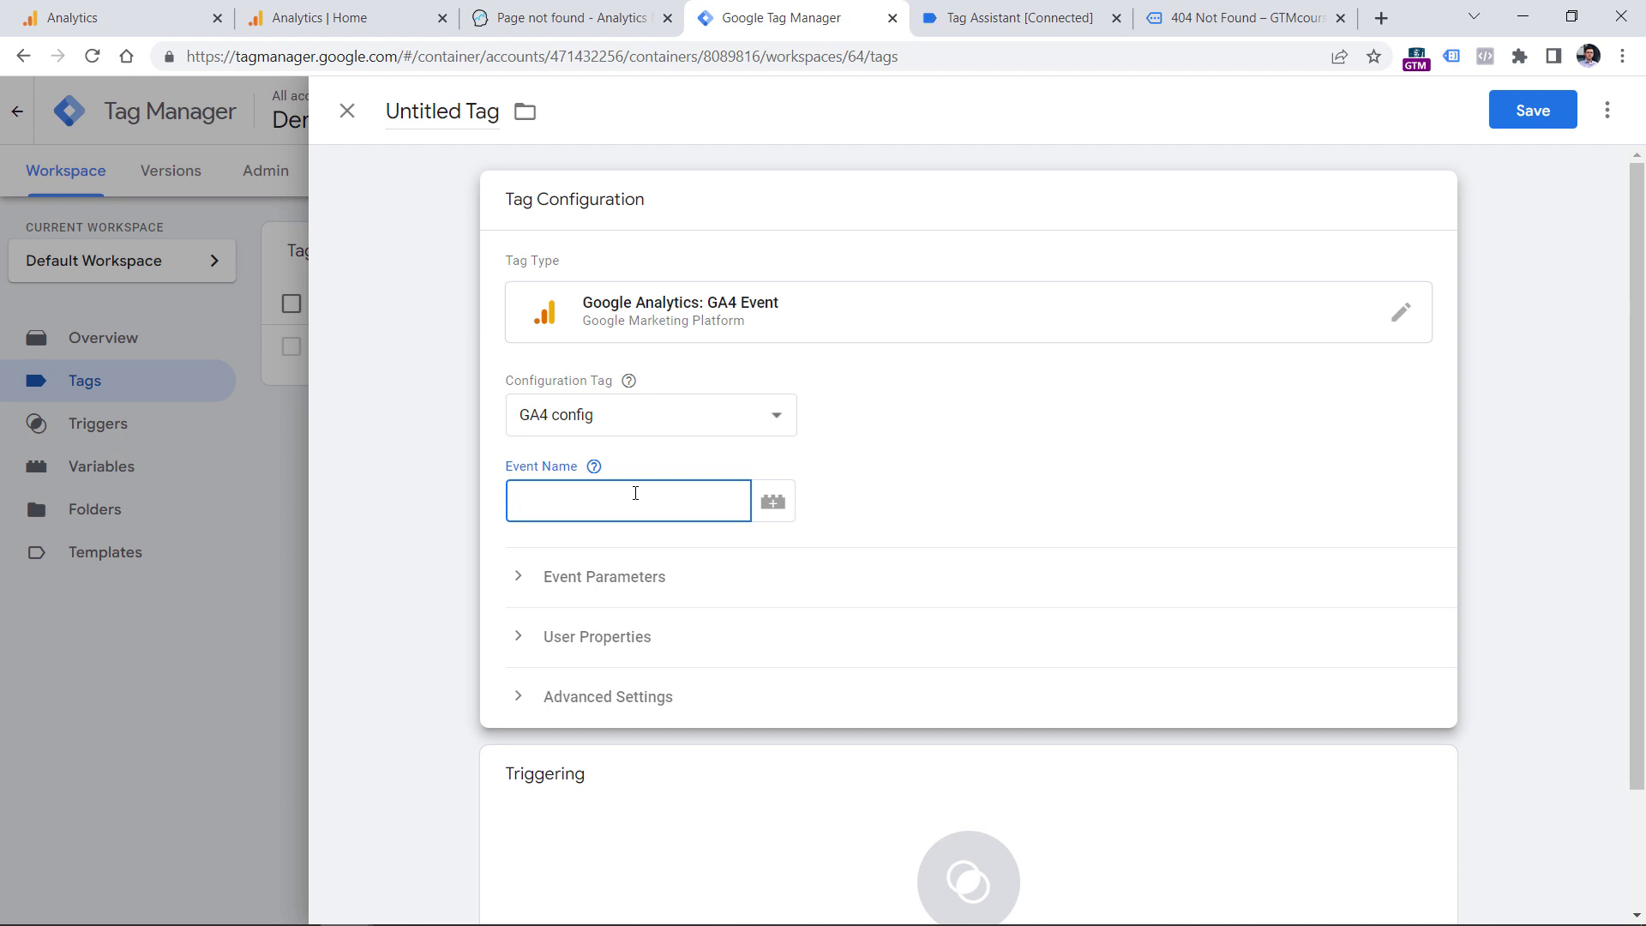
pyautogui.write('404')
pyautogui.click(439, 445)
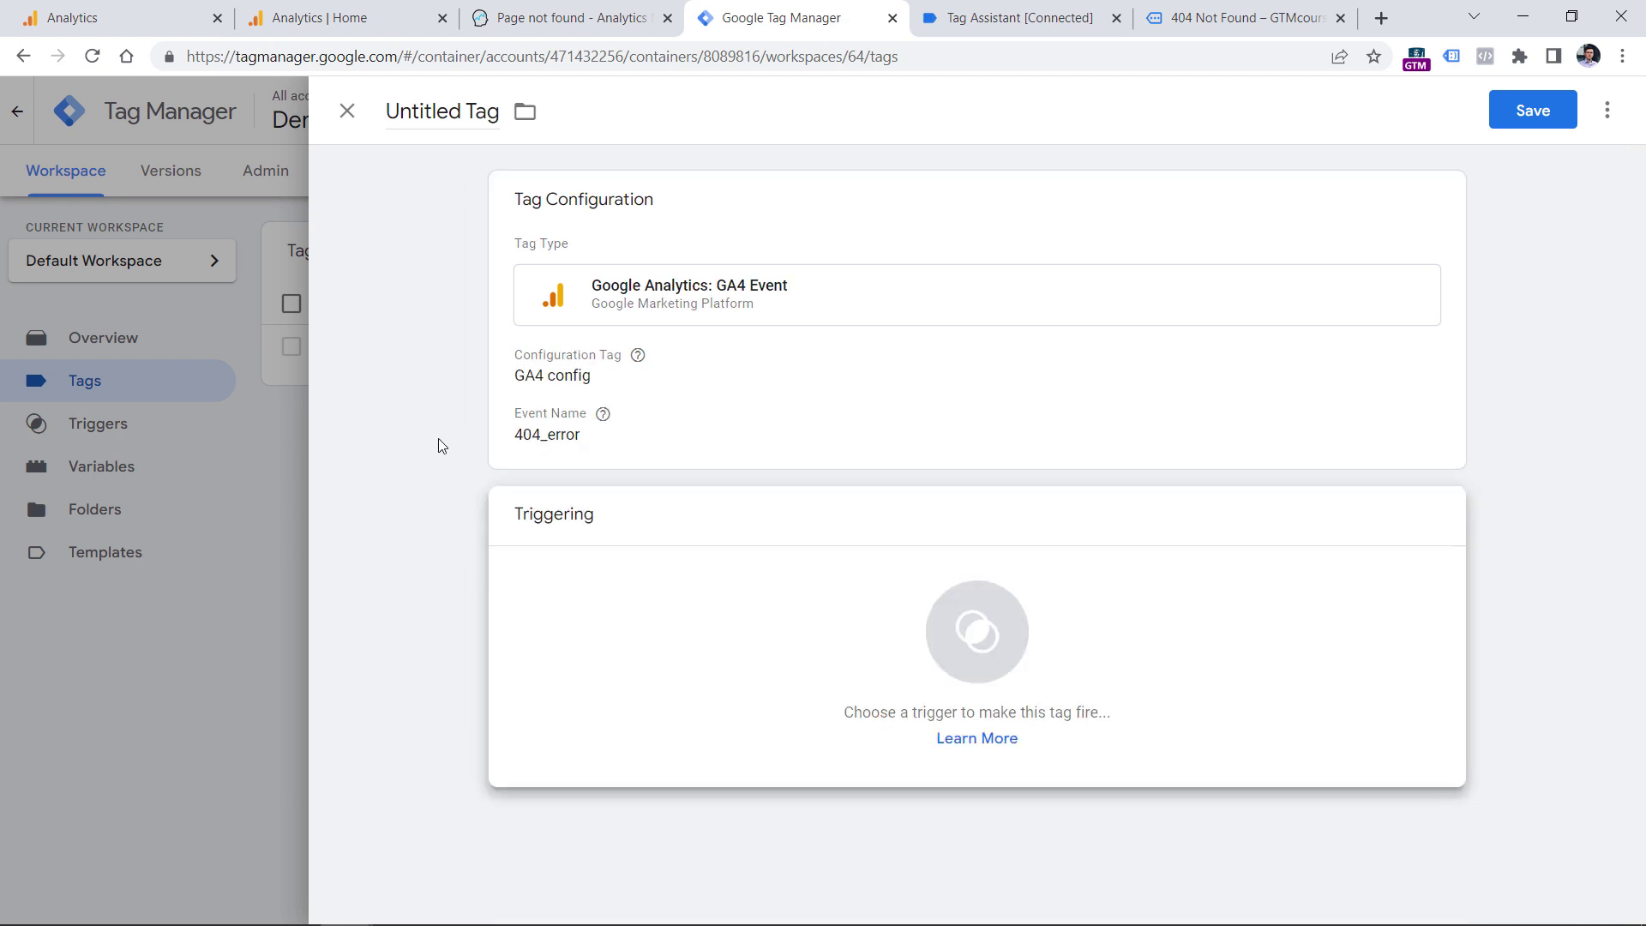
# Step: Fire it on 'custom - page not found', name it 'GA4 event - 404_error' and save
pyautogui.click(551, 641)
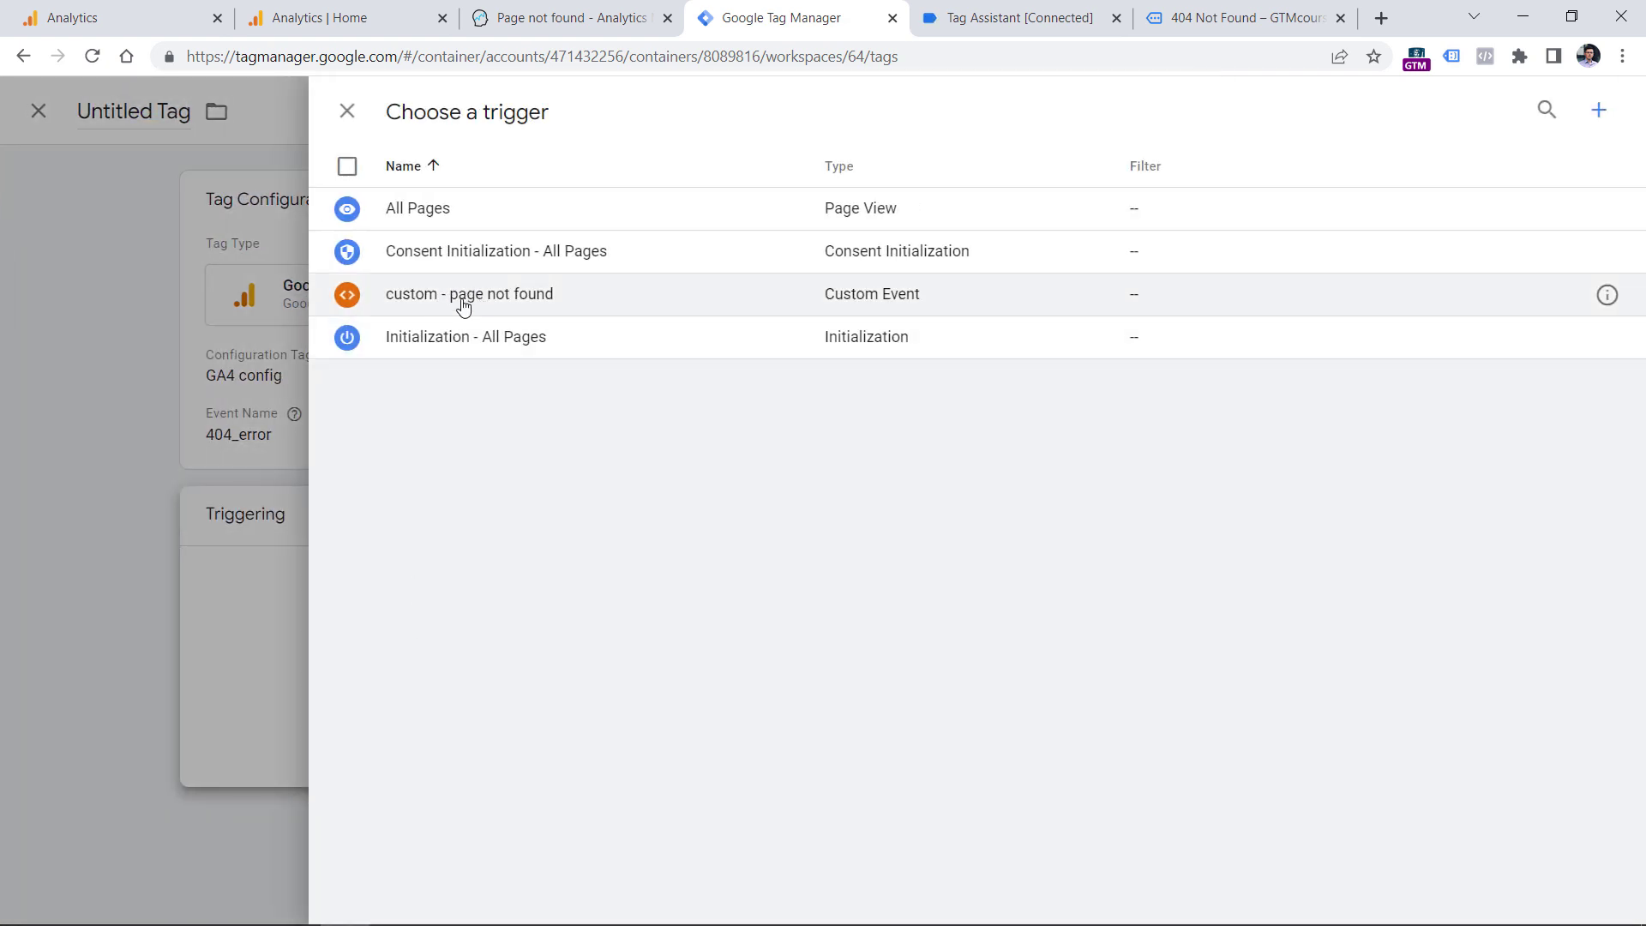
pyautogui.click(463, 302)
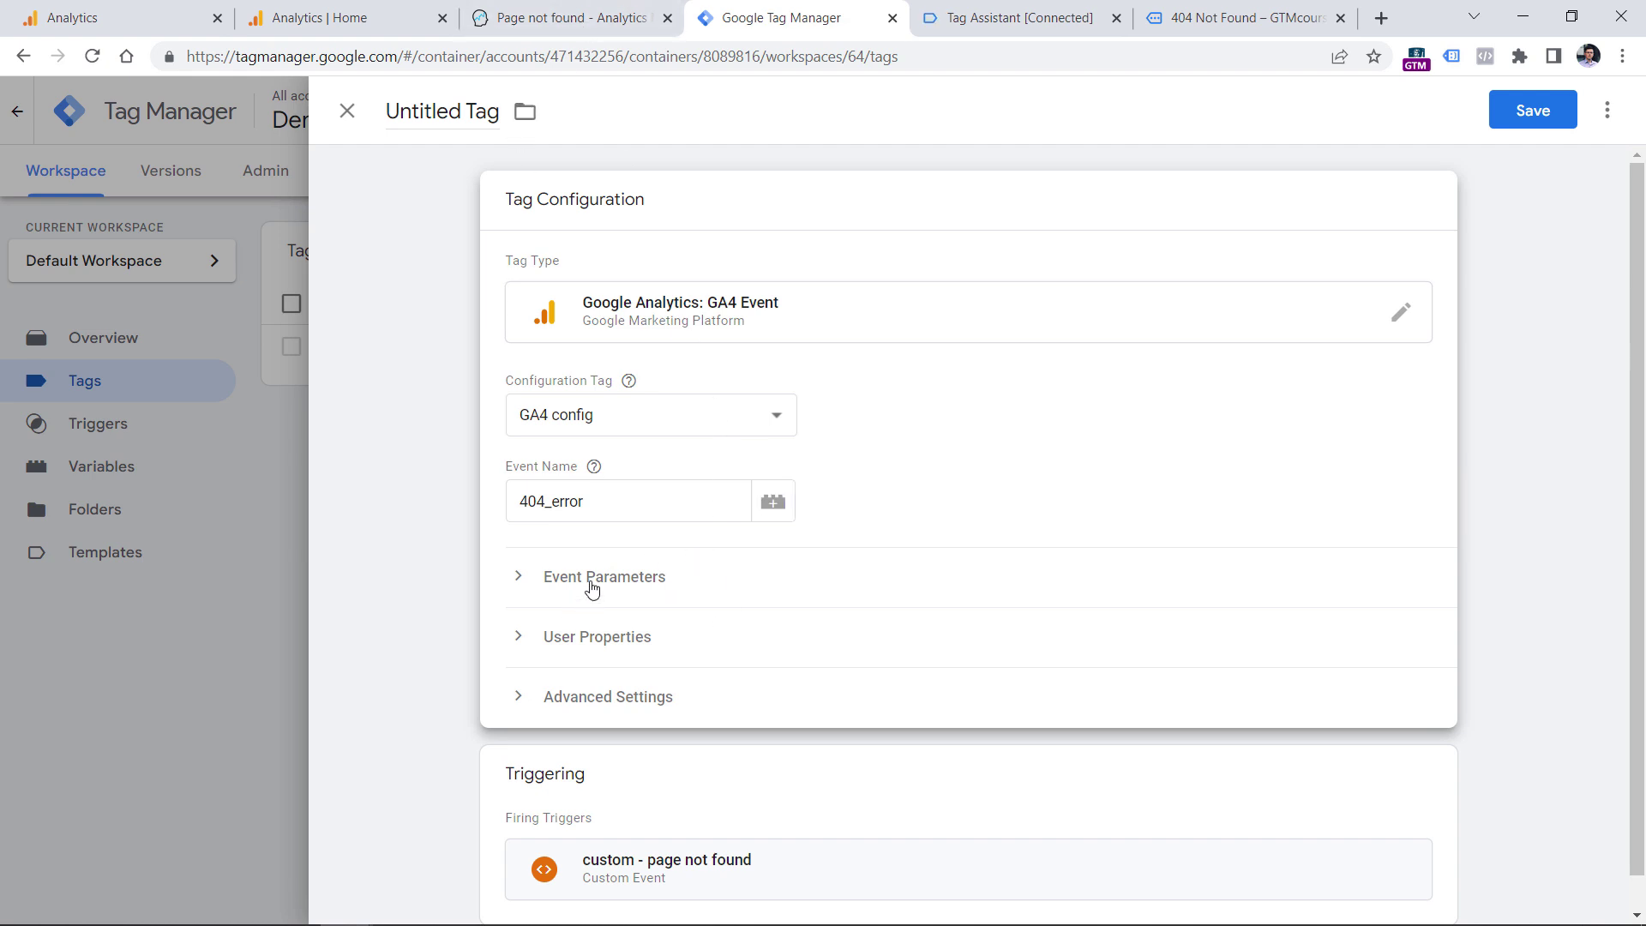
pyautogui.click(430, 114)
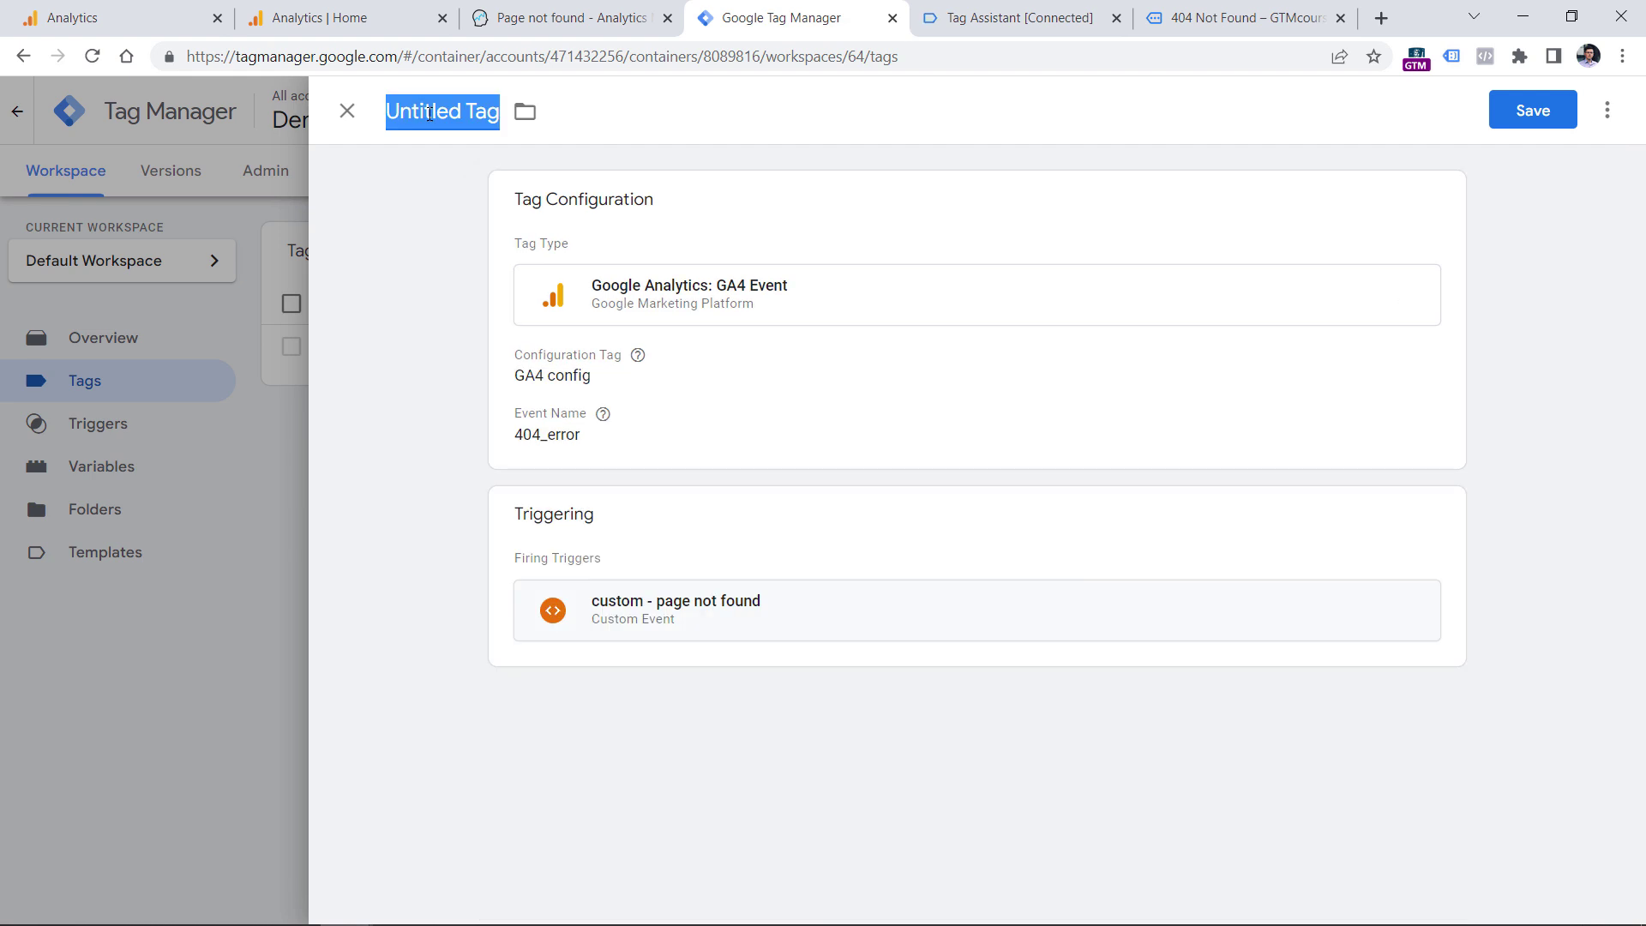
pyautogui.write('GA4 event - 404_error')
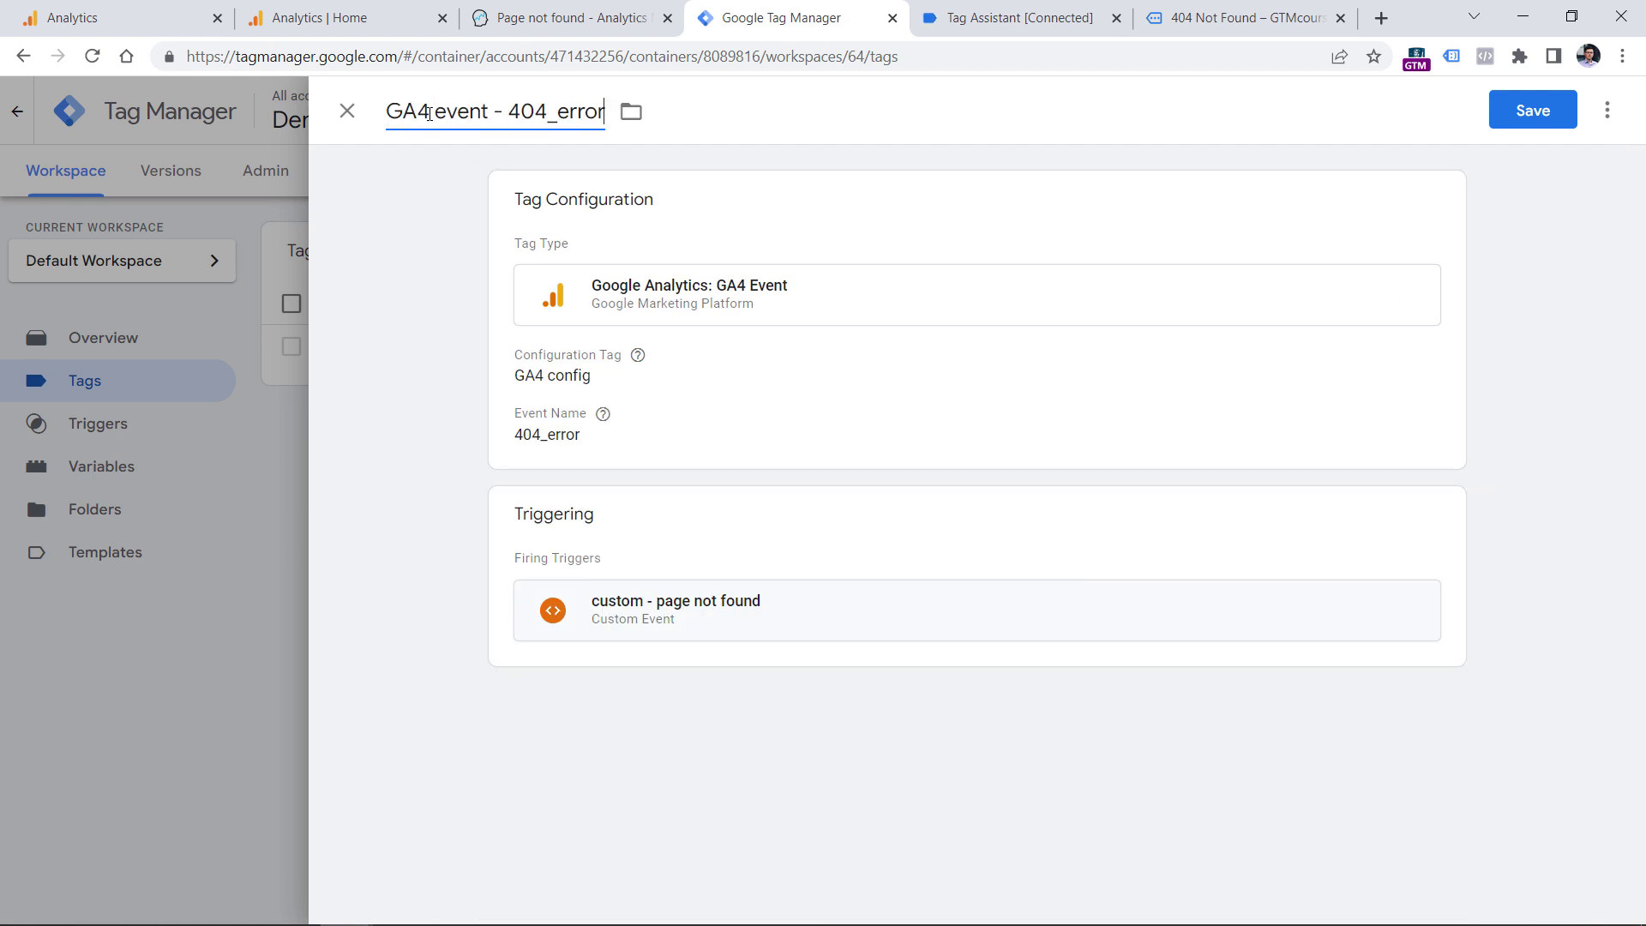
pyautogui.click(1510, 117)
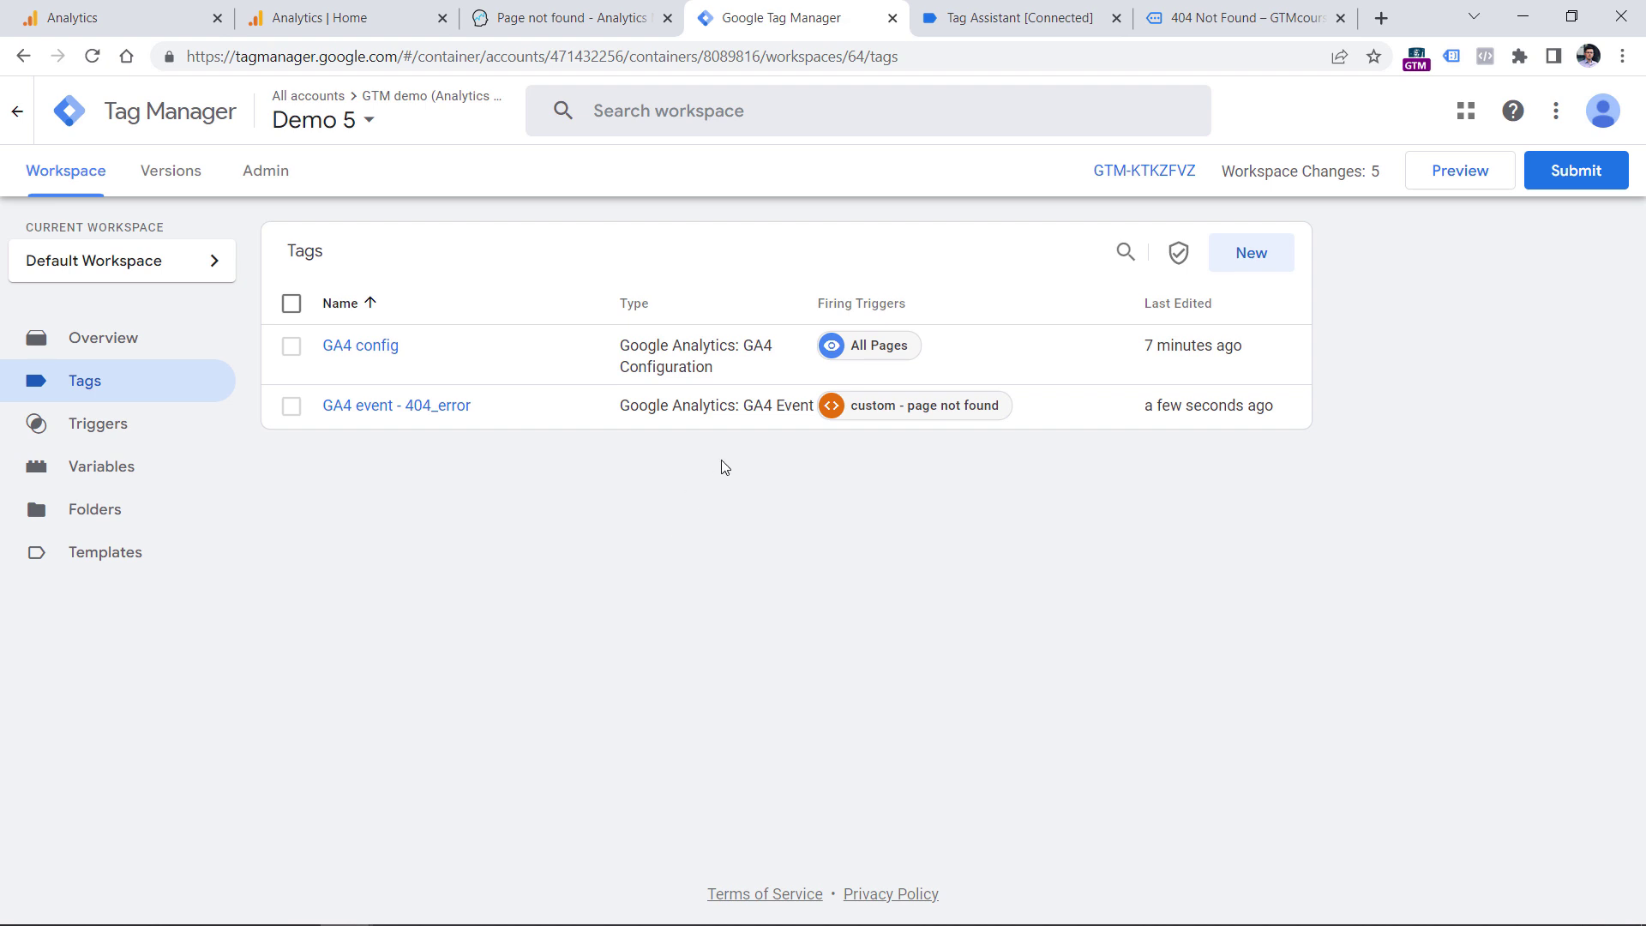
# Step: In Tag Assistant, select the 'page not found' event and view the GA4 event - 404_error tag details
pyautogui.click(1456, 174)
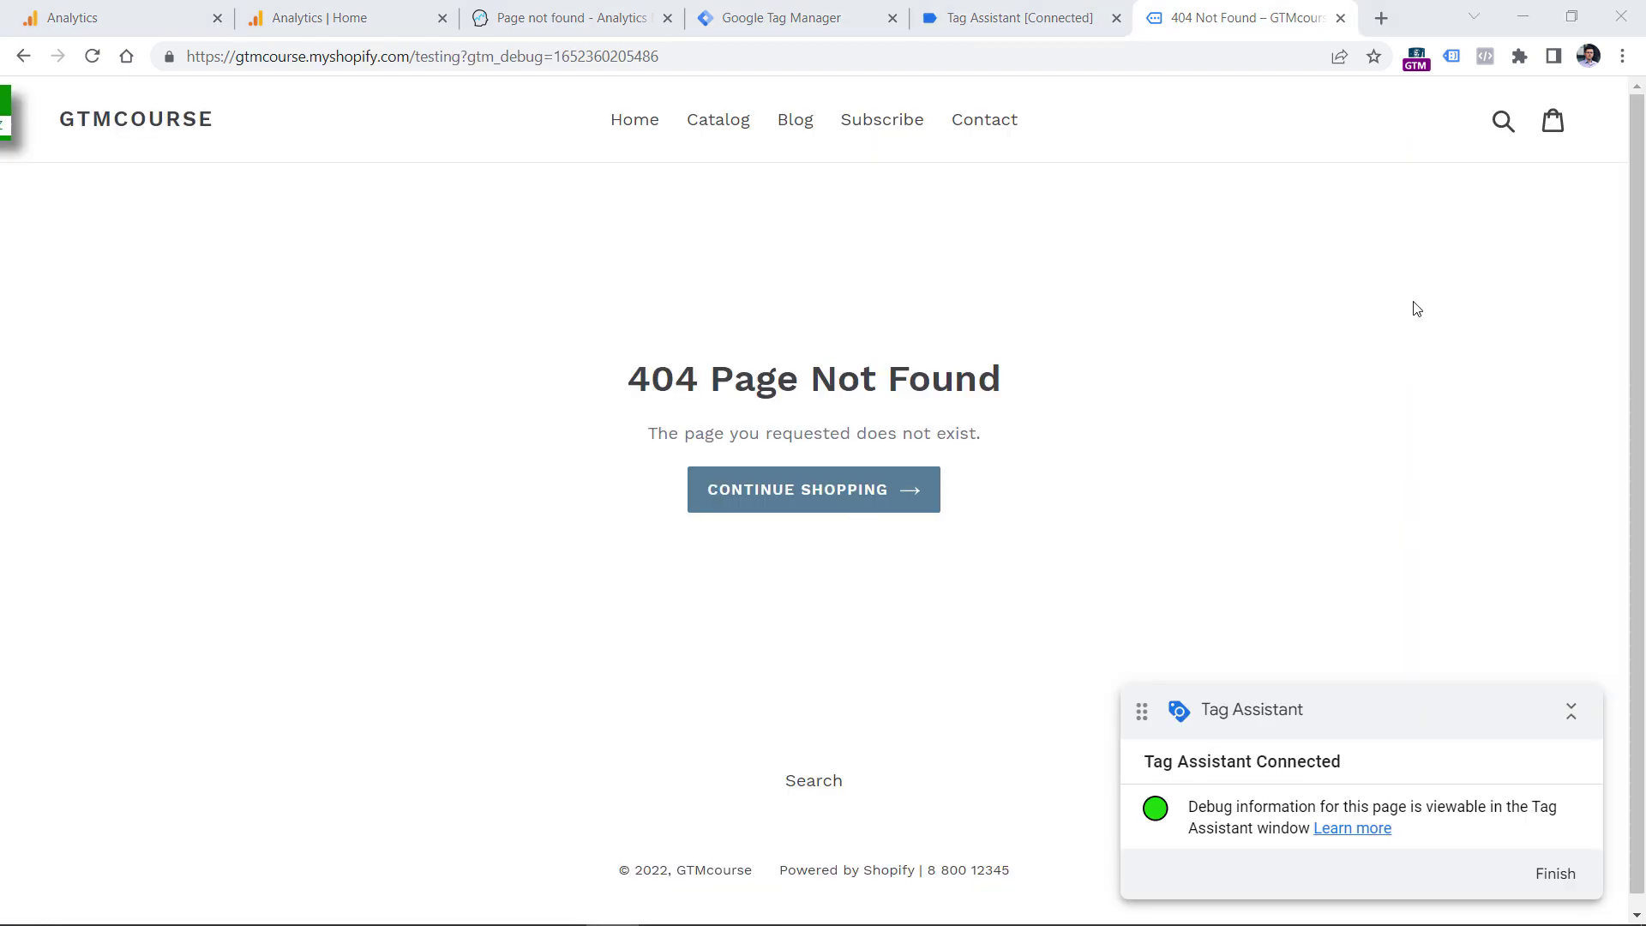
pyautogui.click(1028, 9)
pyautogui.click(823, 484)
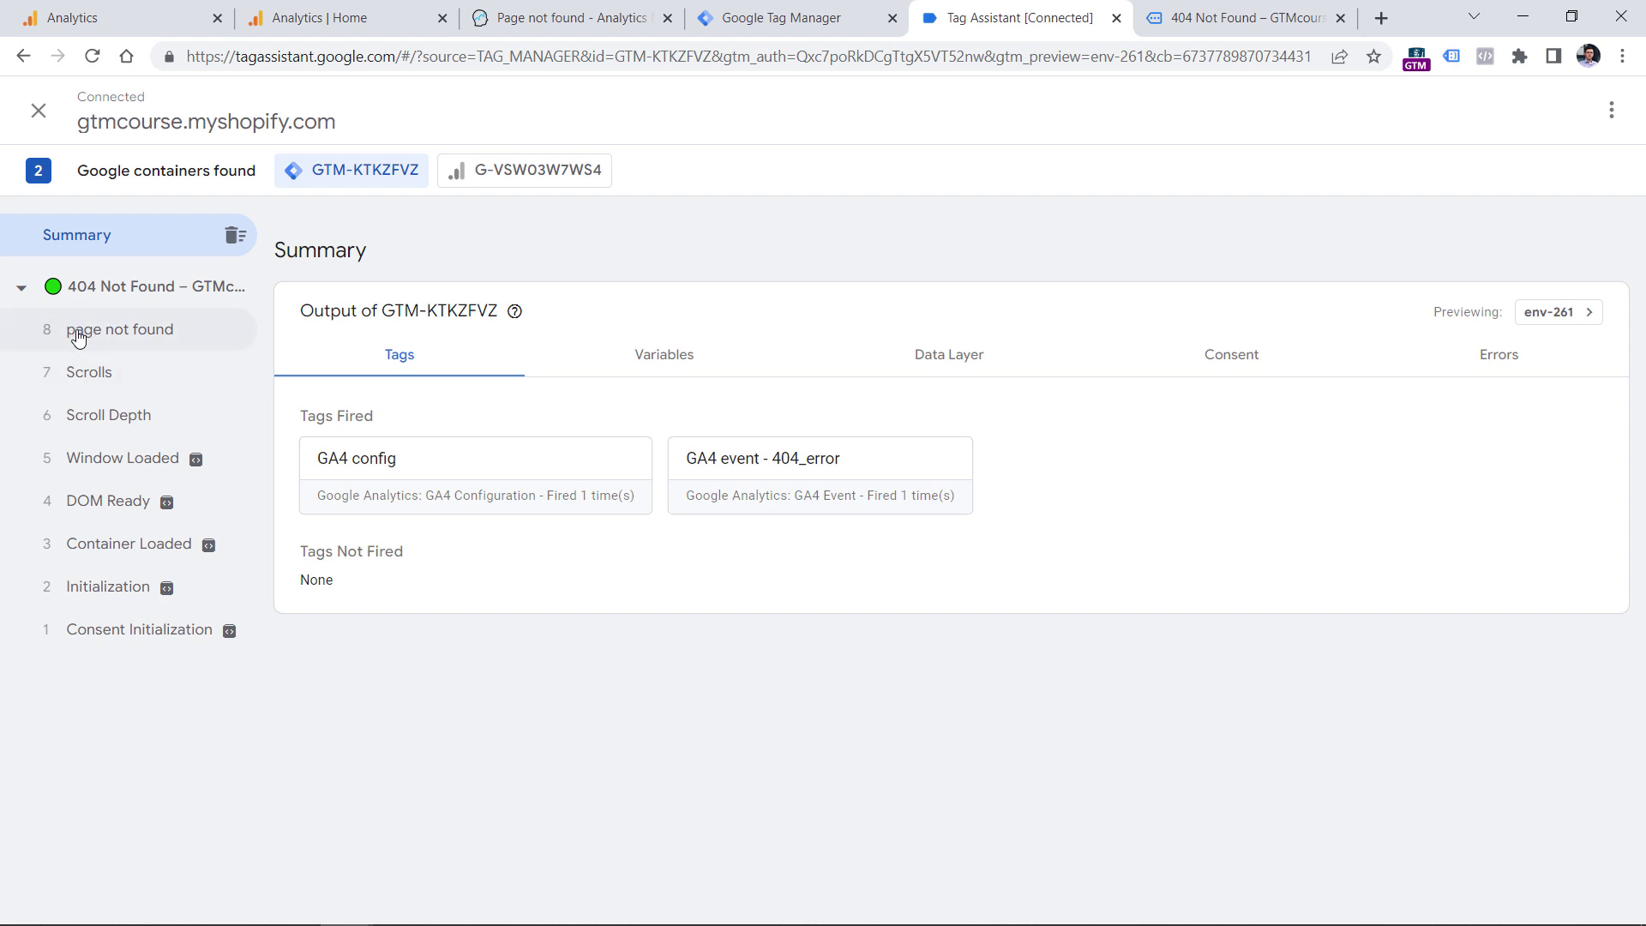
pyautogui.click(124, 337)
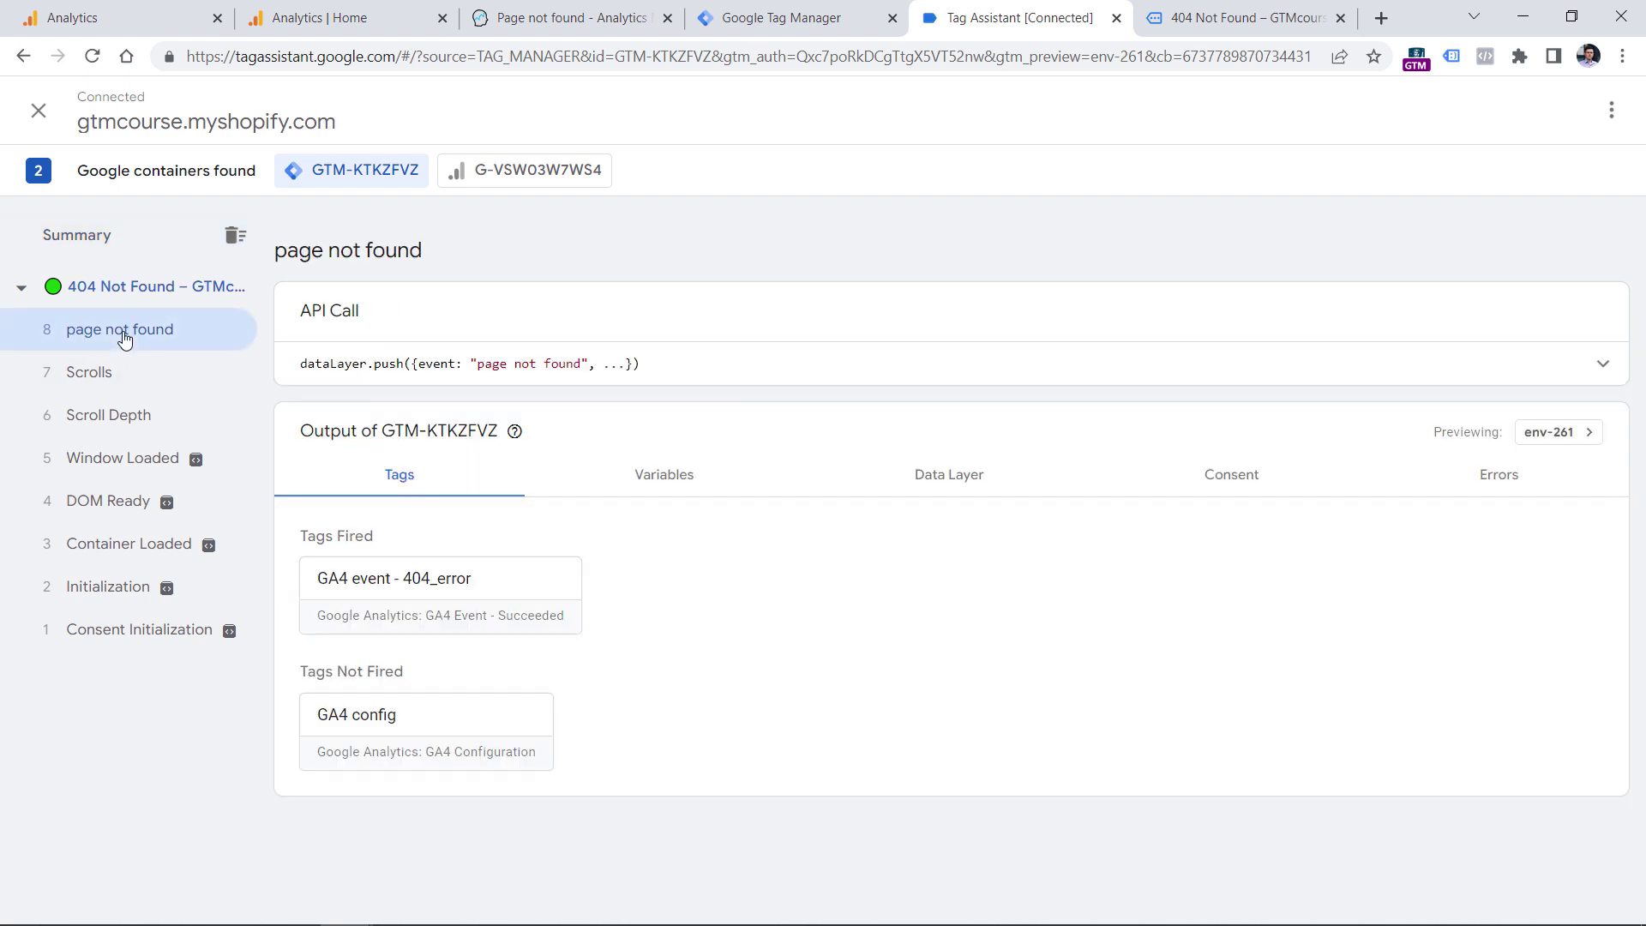
pyautogui.click(447, 599)
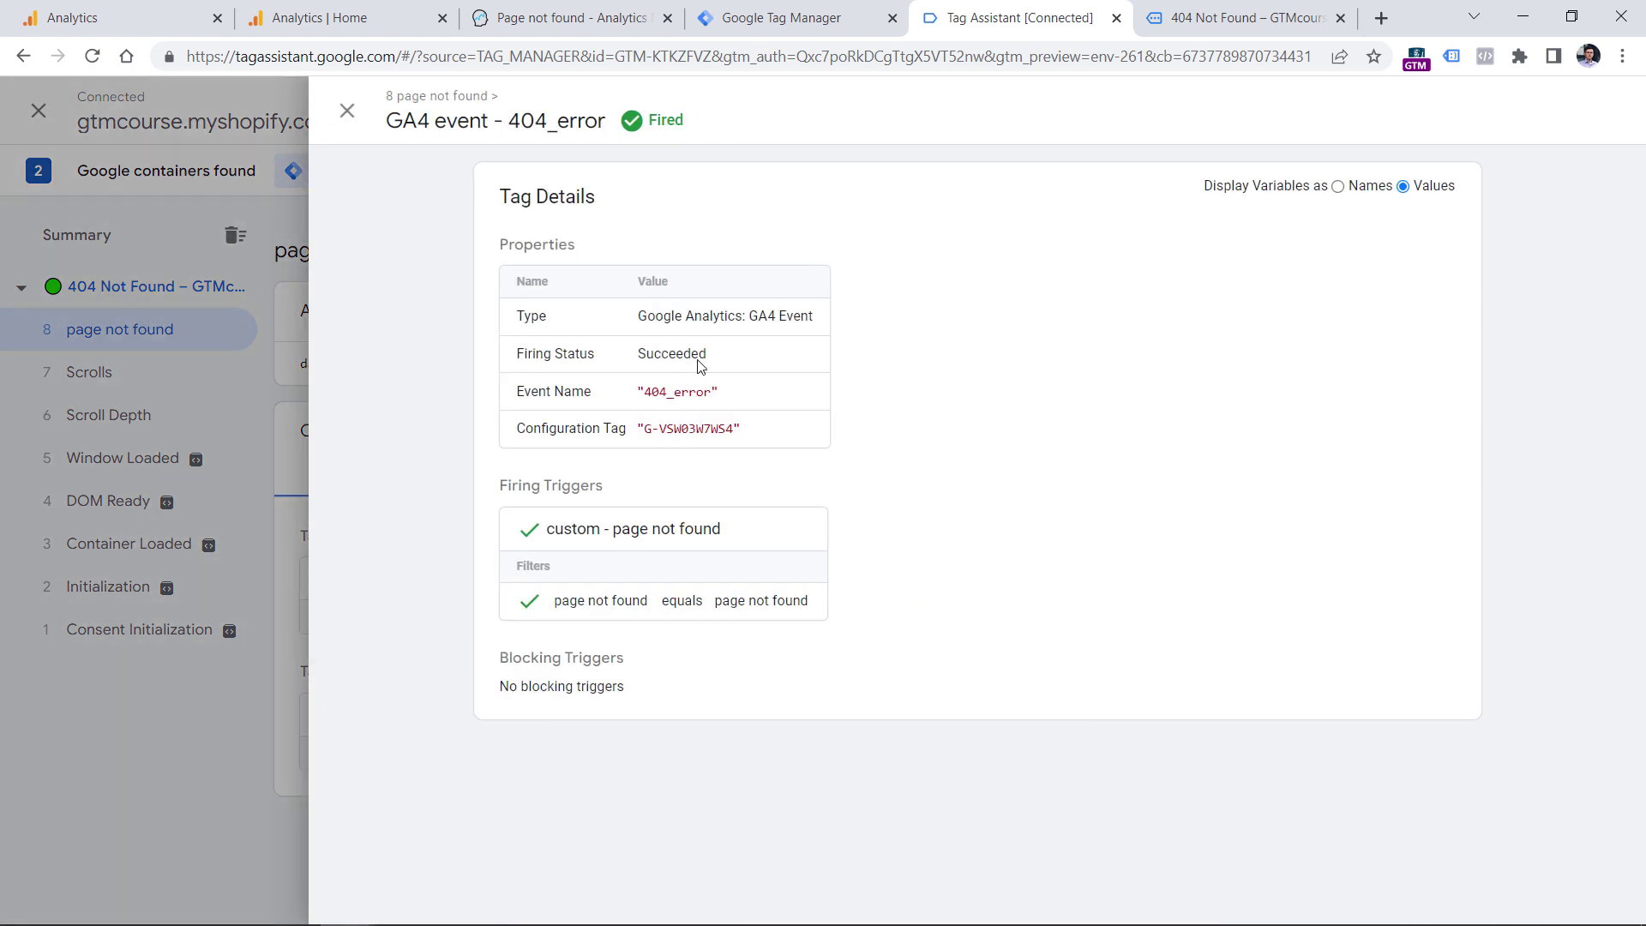
pyautogui.moveTo(639, 402); pyautogui.dragTo(711, 395)
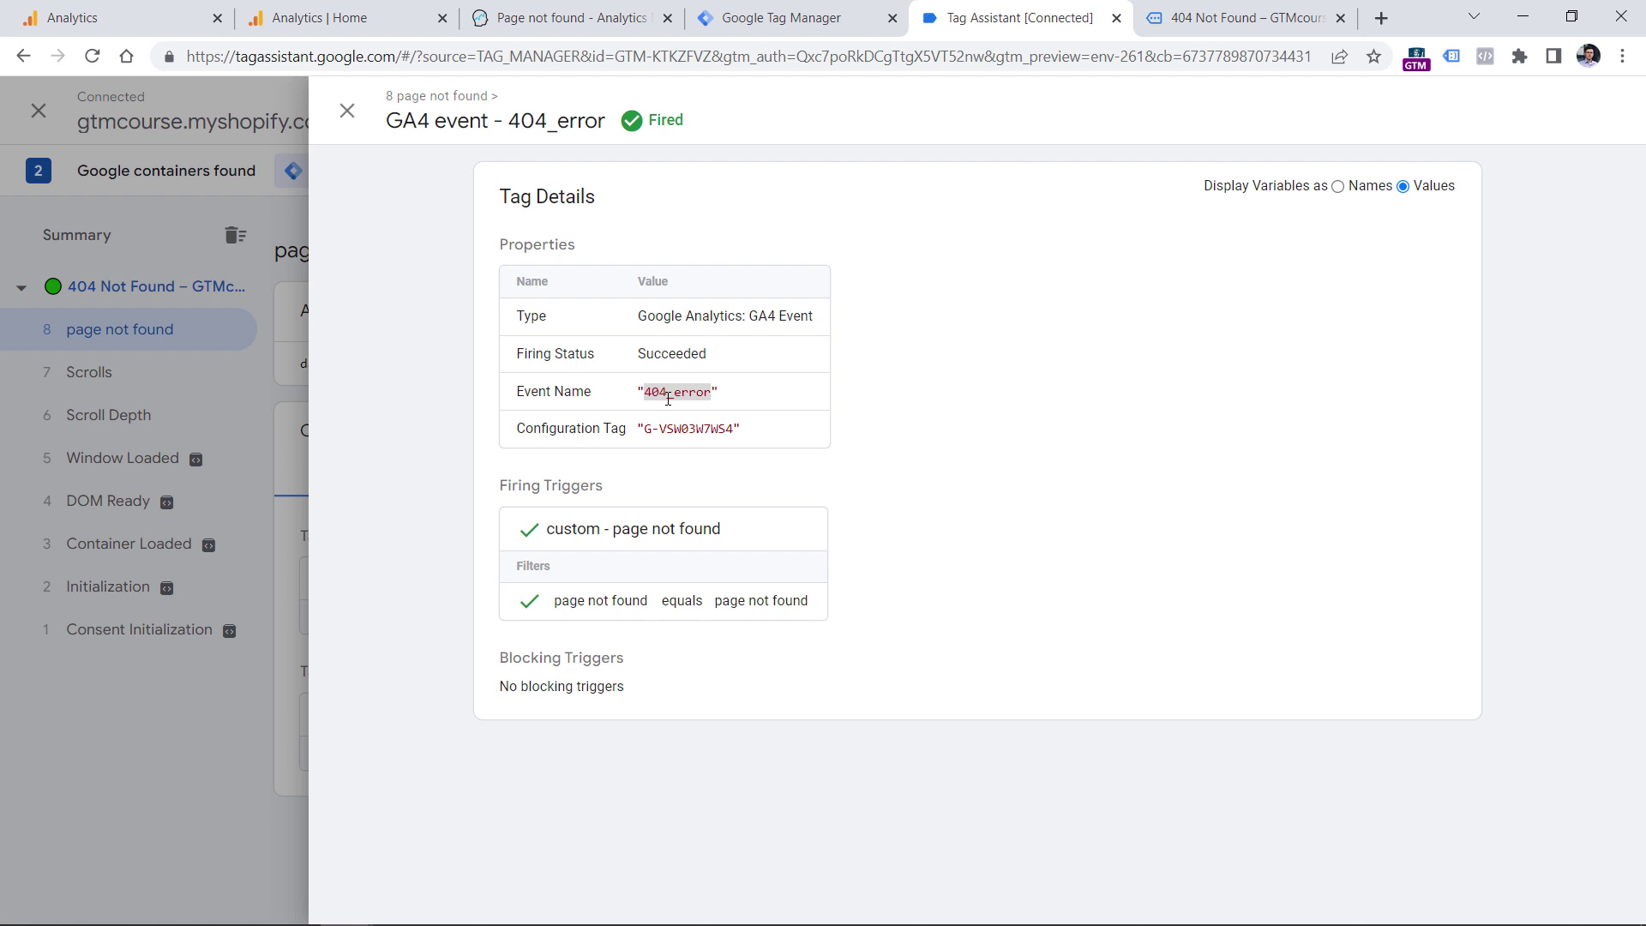
# Step: Inspect the 404_error event's page_location URL in DebugView, then go to Explore
pyautogui.click(341, 7)
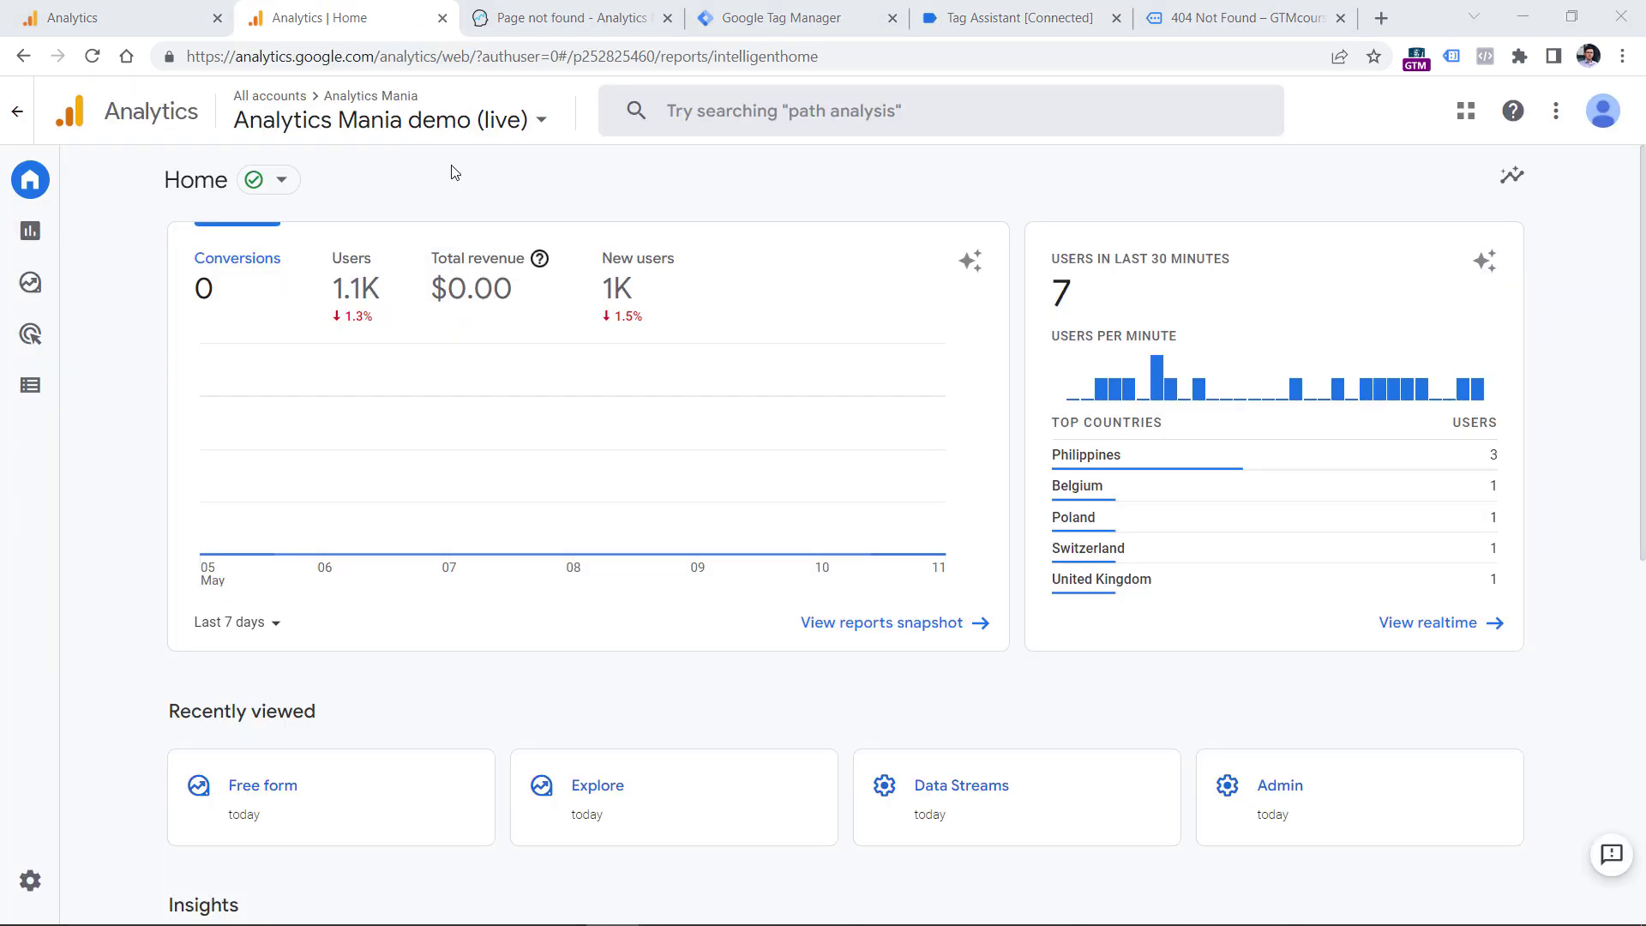
pyautogui.click(41, 392)
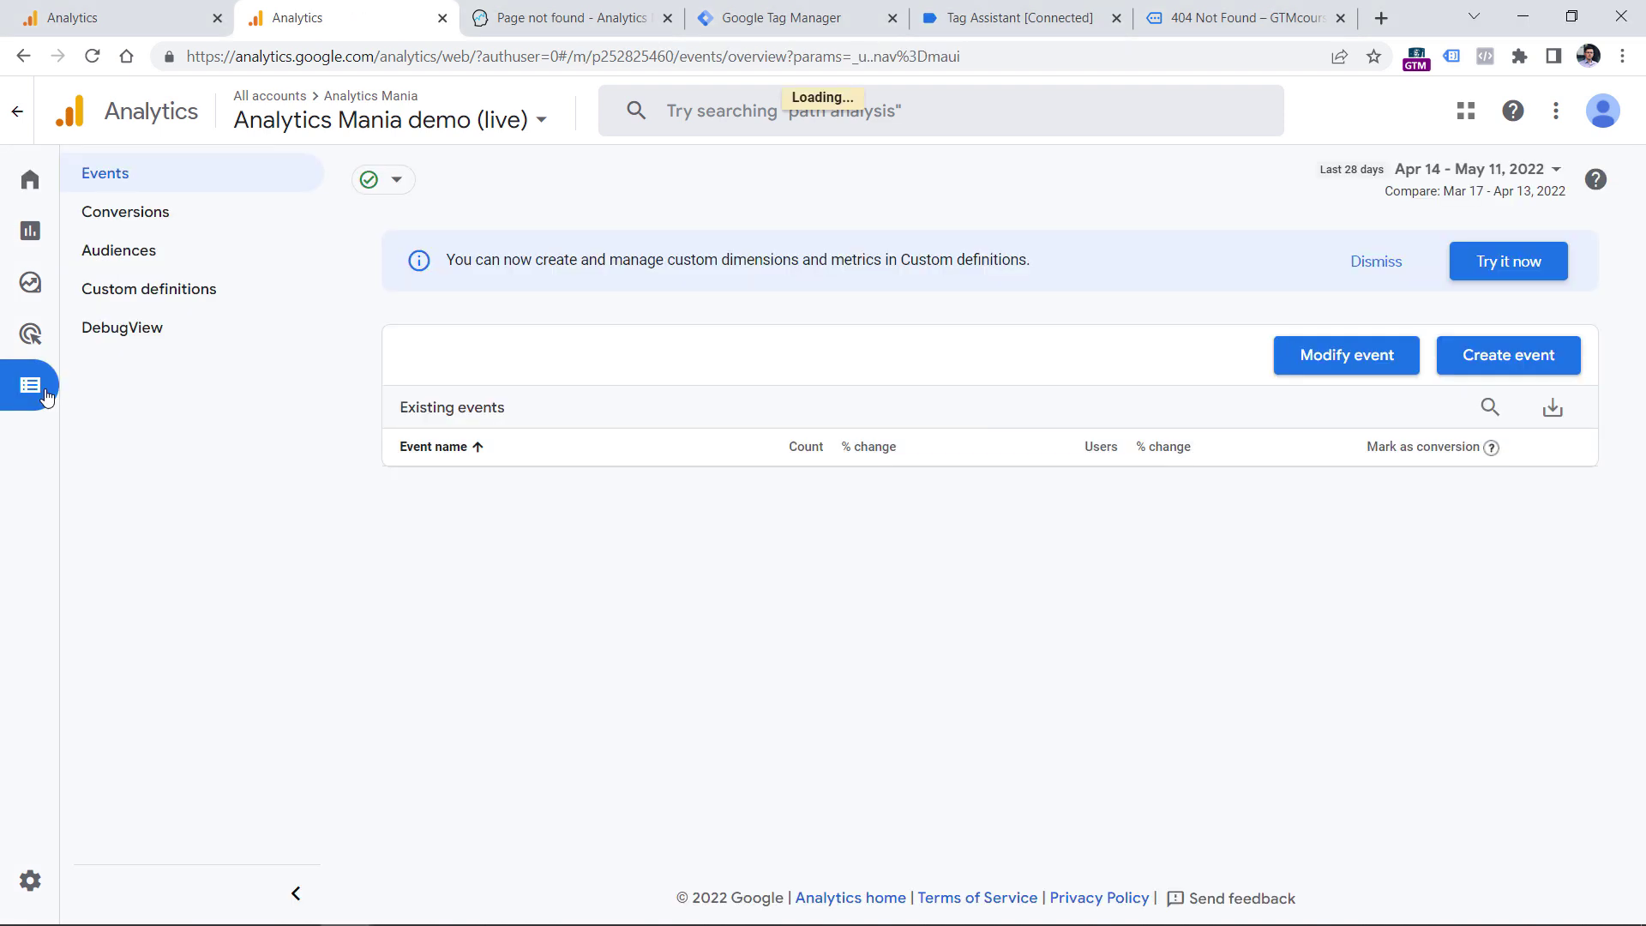
pyautogui.click(163, 331)
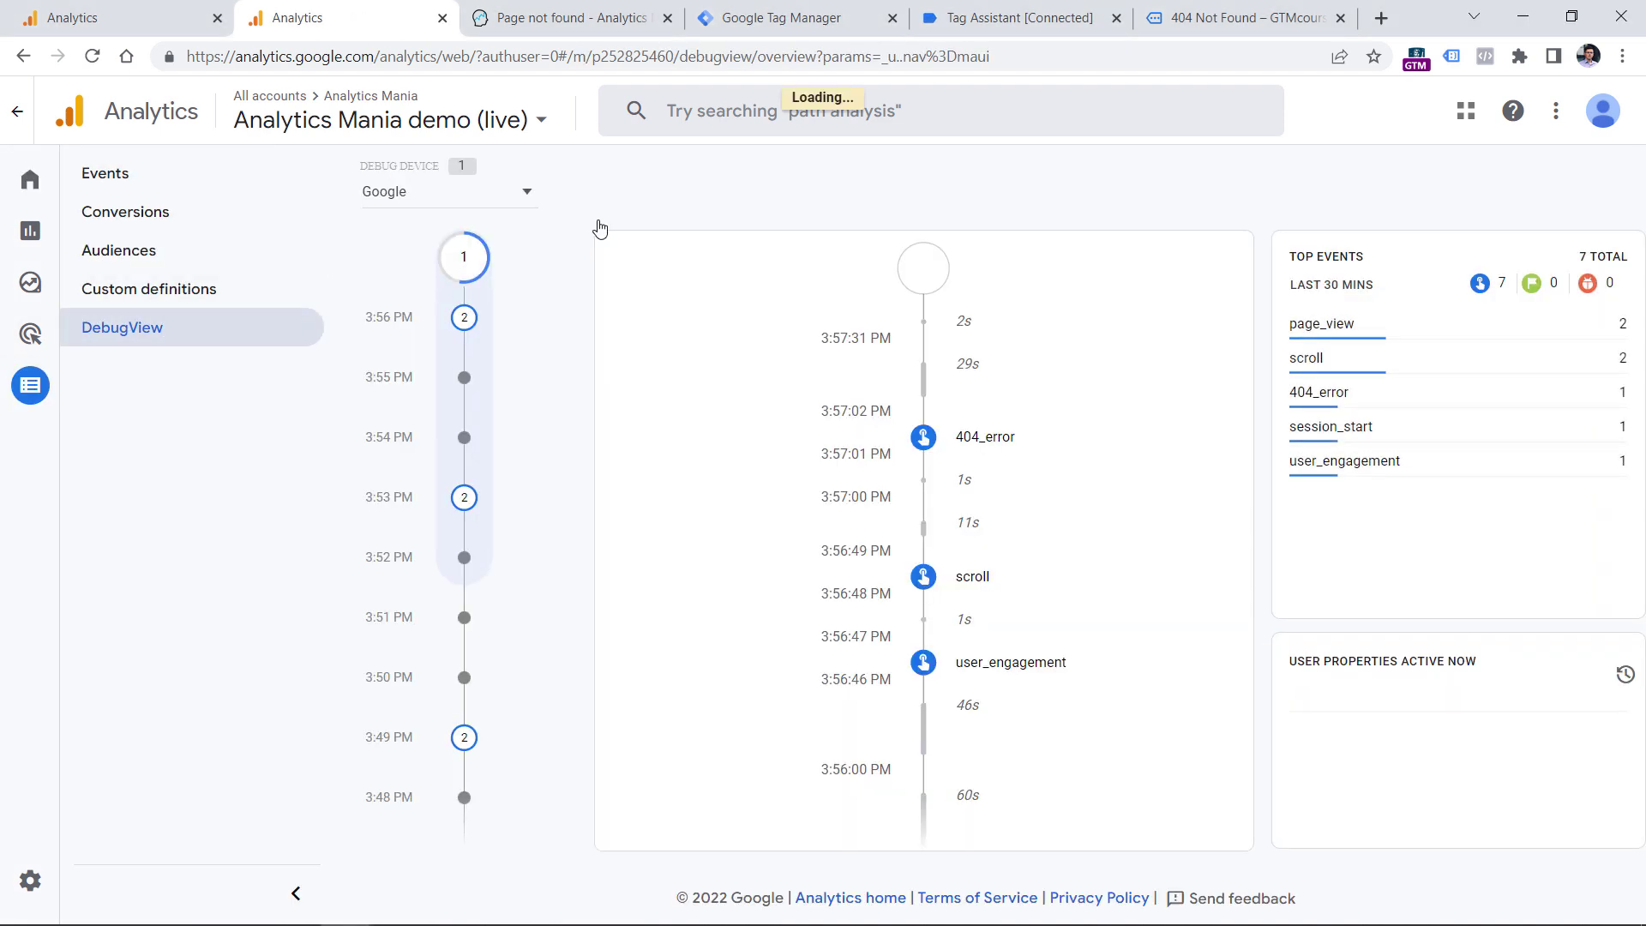
pyautogui.click(980, 446)
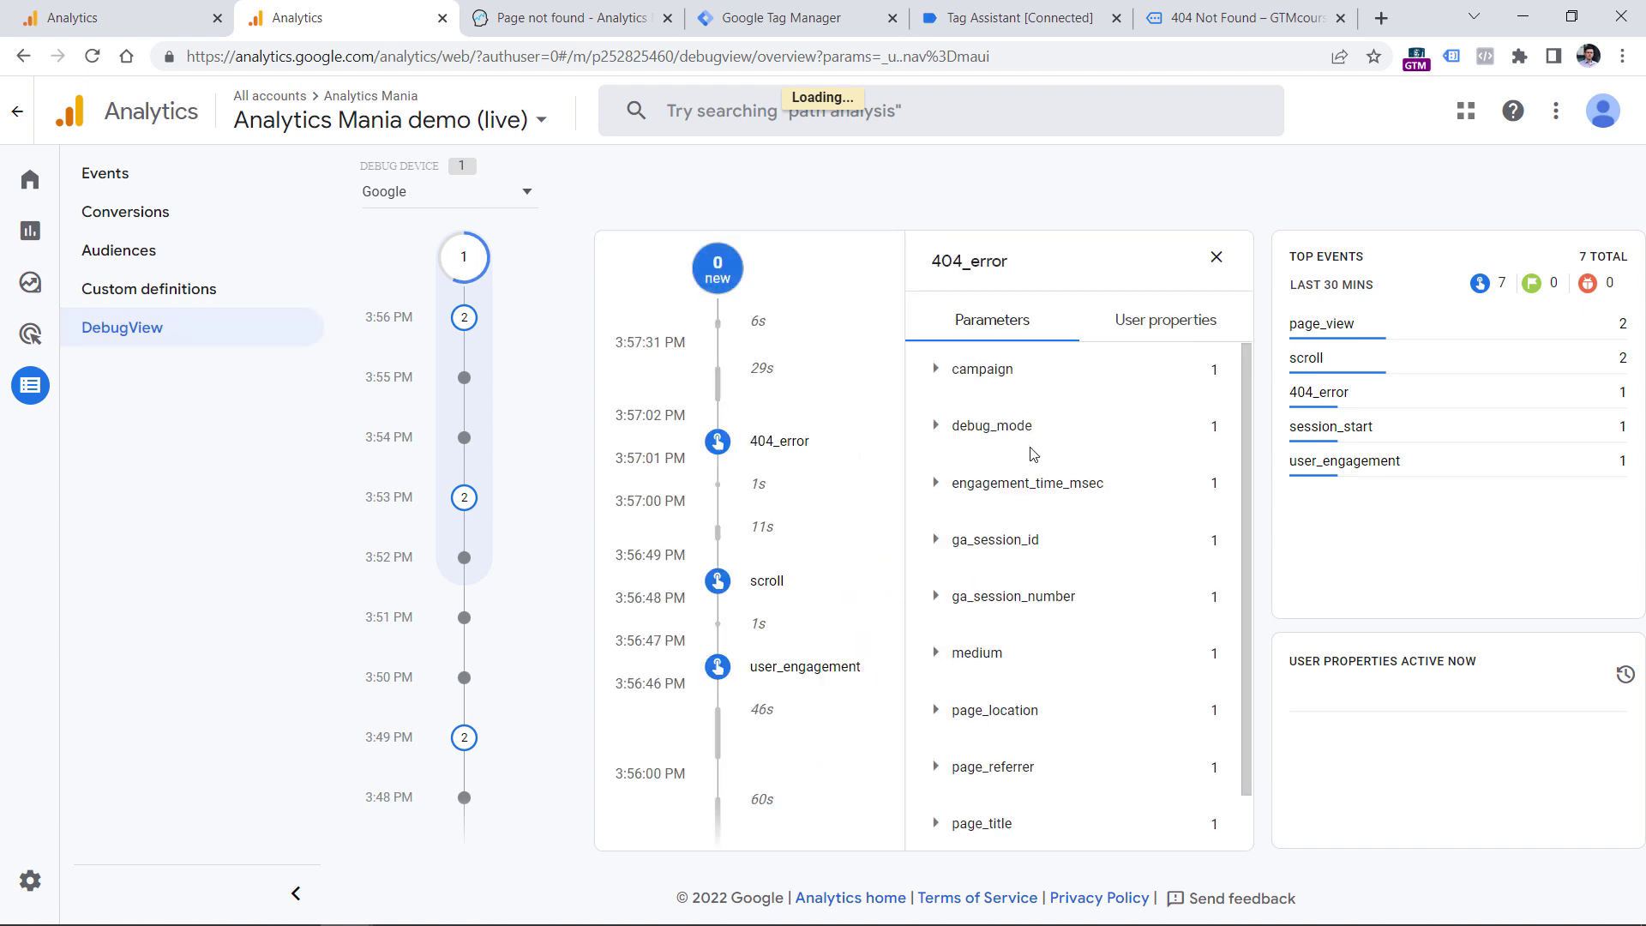
pyautogui.scroll(-1, 1034, 455)
pyautogui.click(936, 652)
pyautogui.moveTo(1123, 711); pyautogui.dragTo(940, 693)
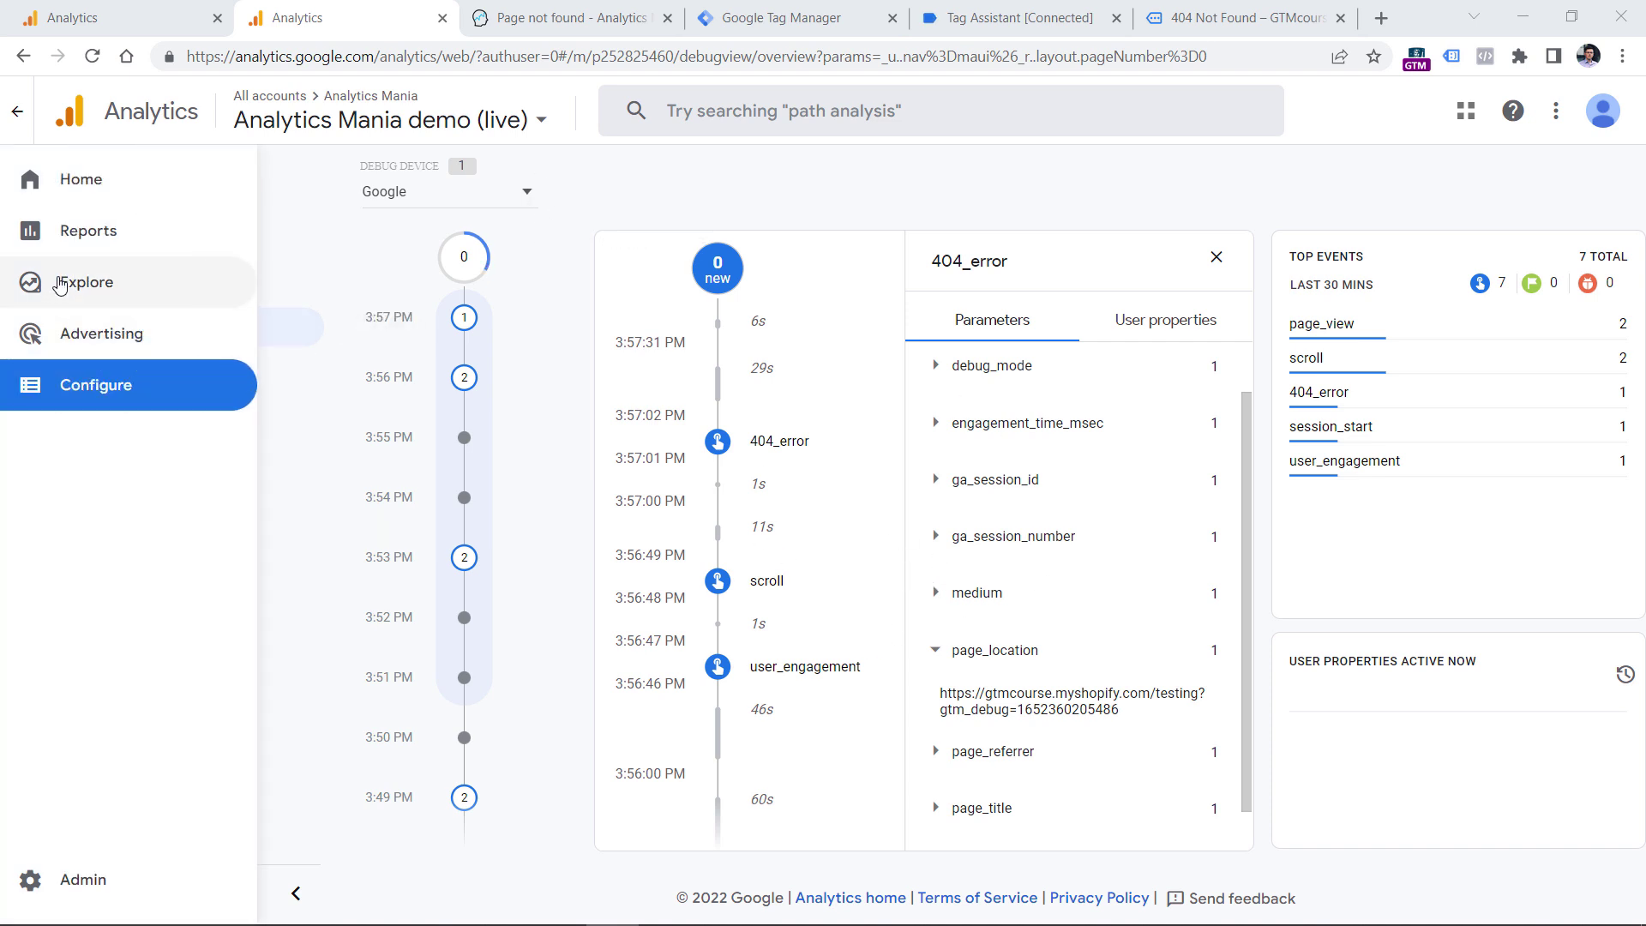
pyautogui.click(61, 283)
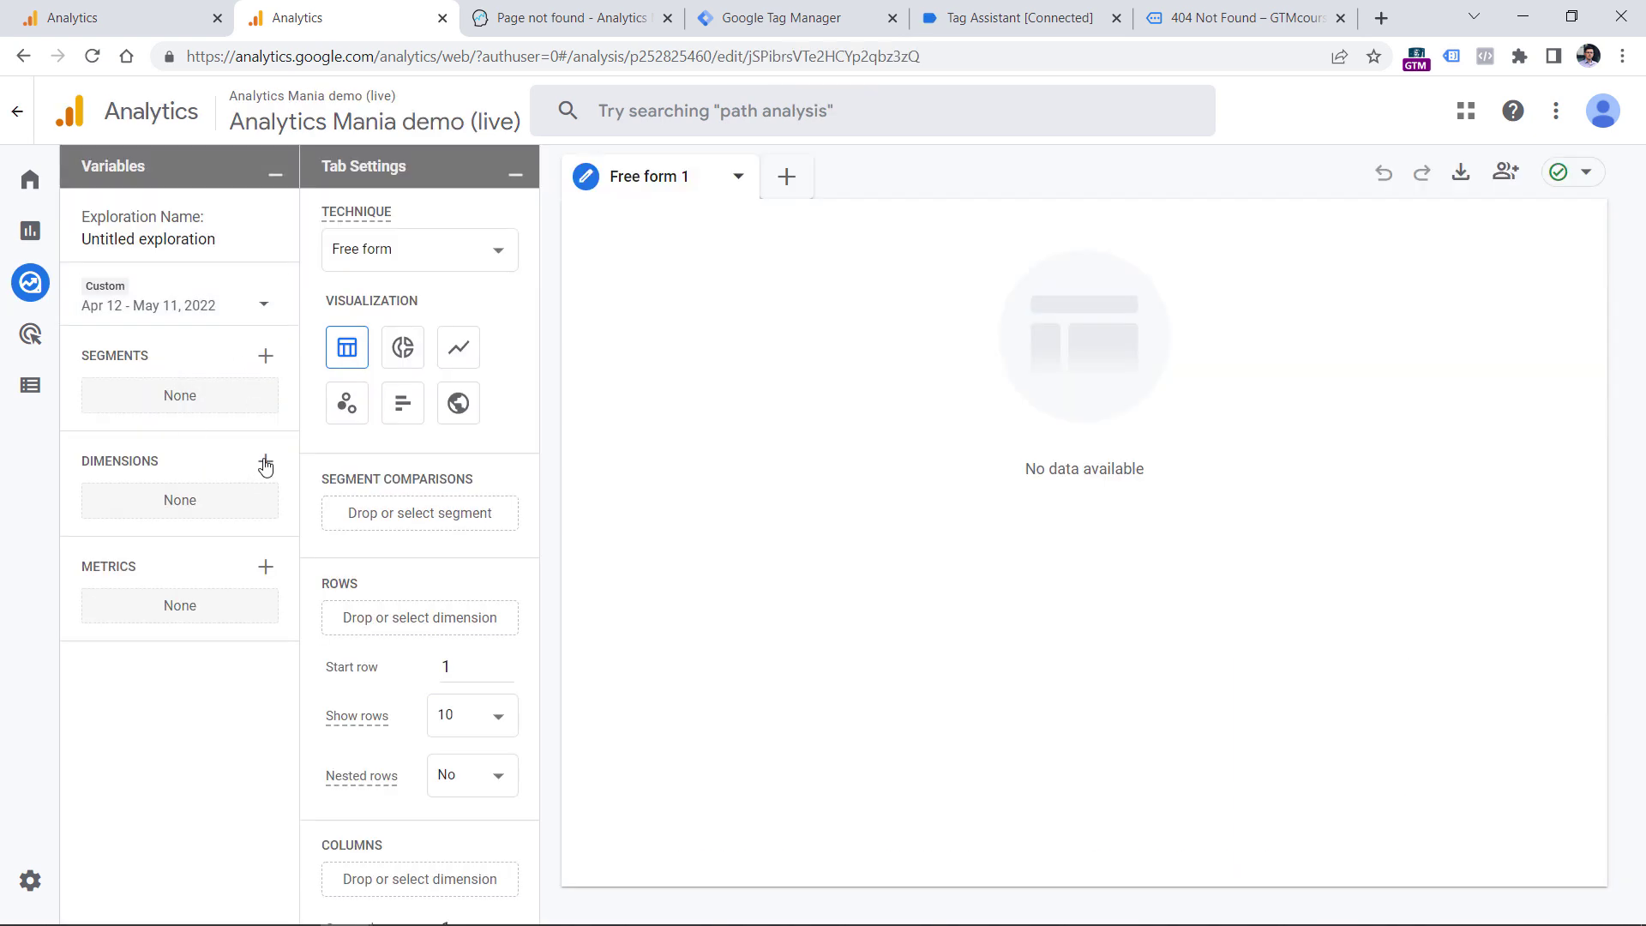
# Step: Import the Event name and Page path and screen class dimensions into the exploration
pyautogui.click(264, 463)
pyautogui.click(807, 107)
pyautogui.write('event ')
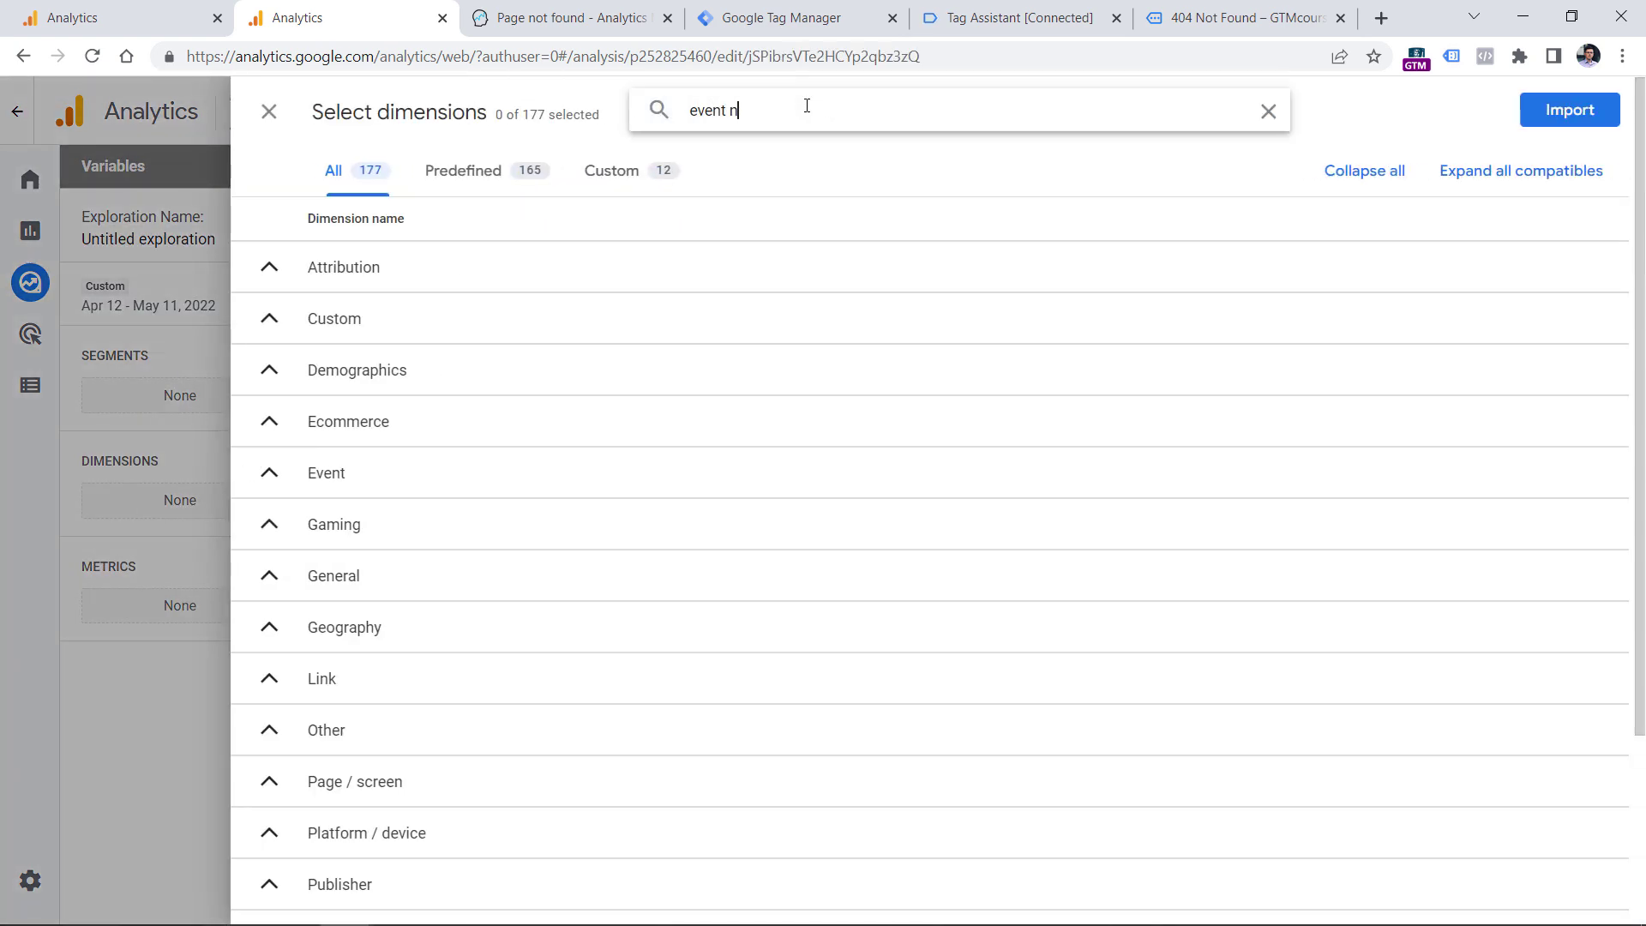
pyautogui.write('name')
pyautogui.click(268, 315)
pyautogui.tripleClick(820, 111)
pyautogui.write('page')
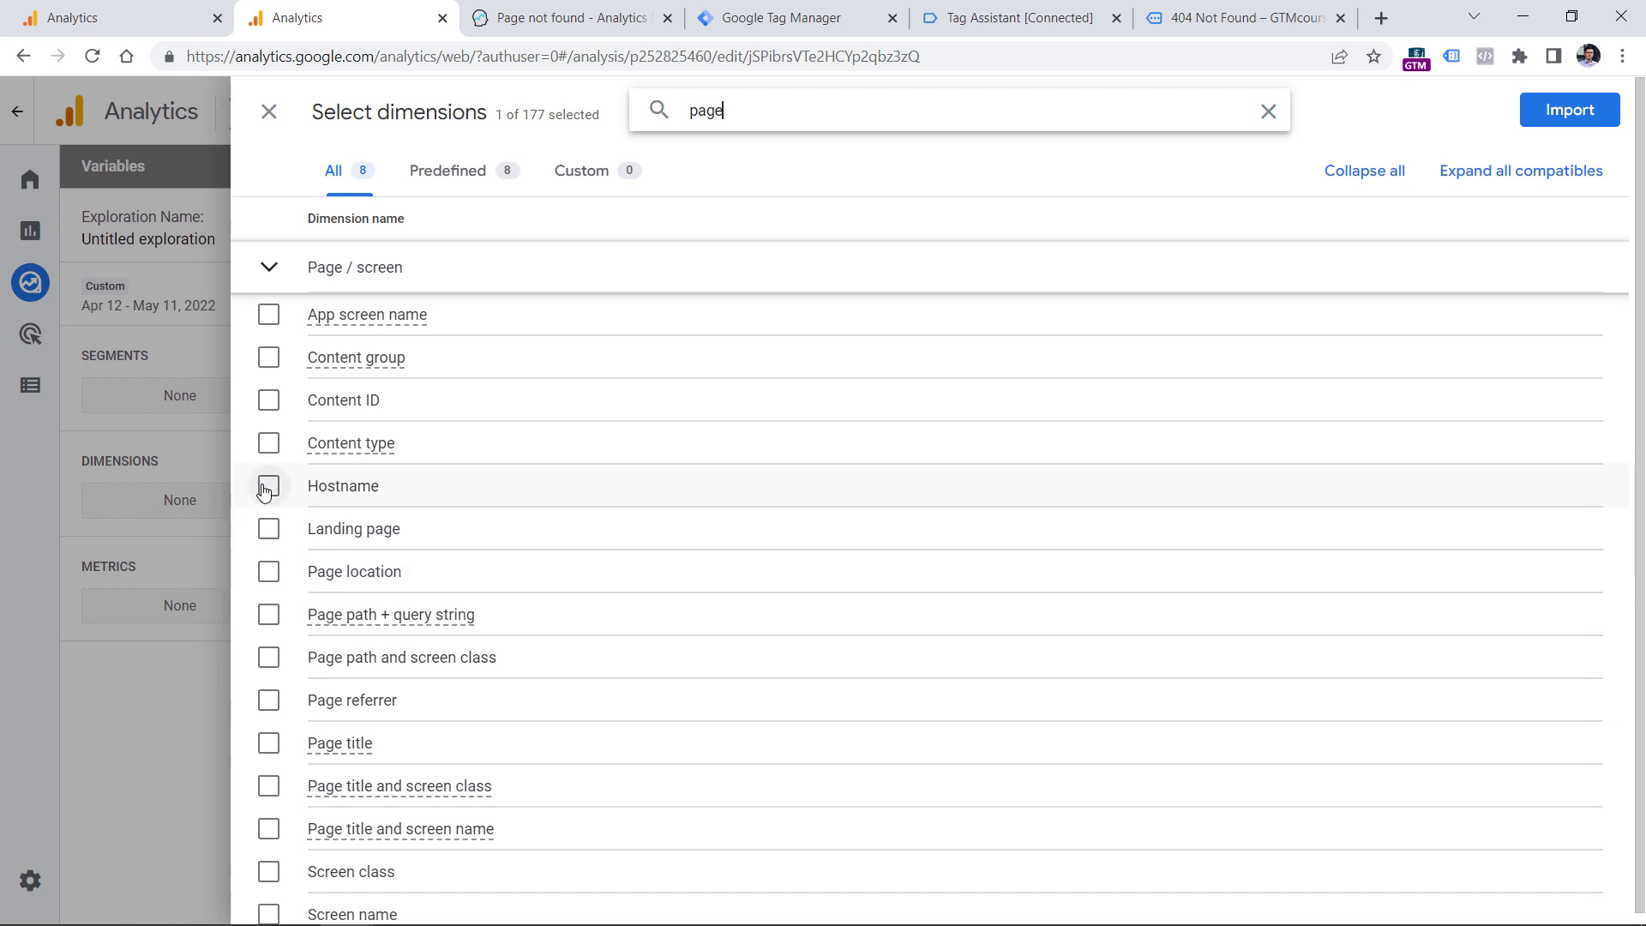
pyautogui.click(269, 658)
pyautogui.click(1559, 117)
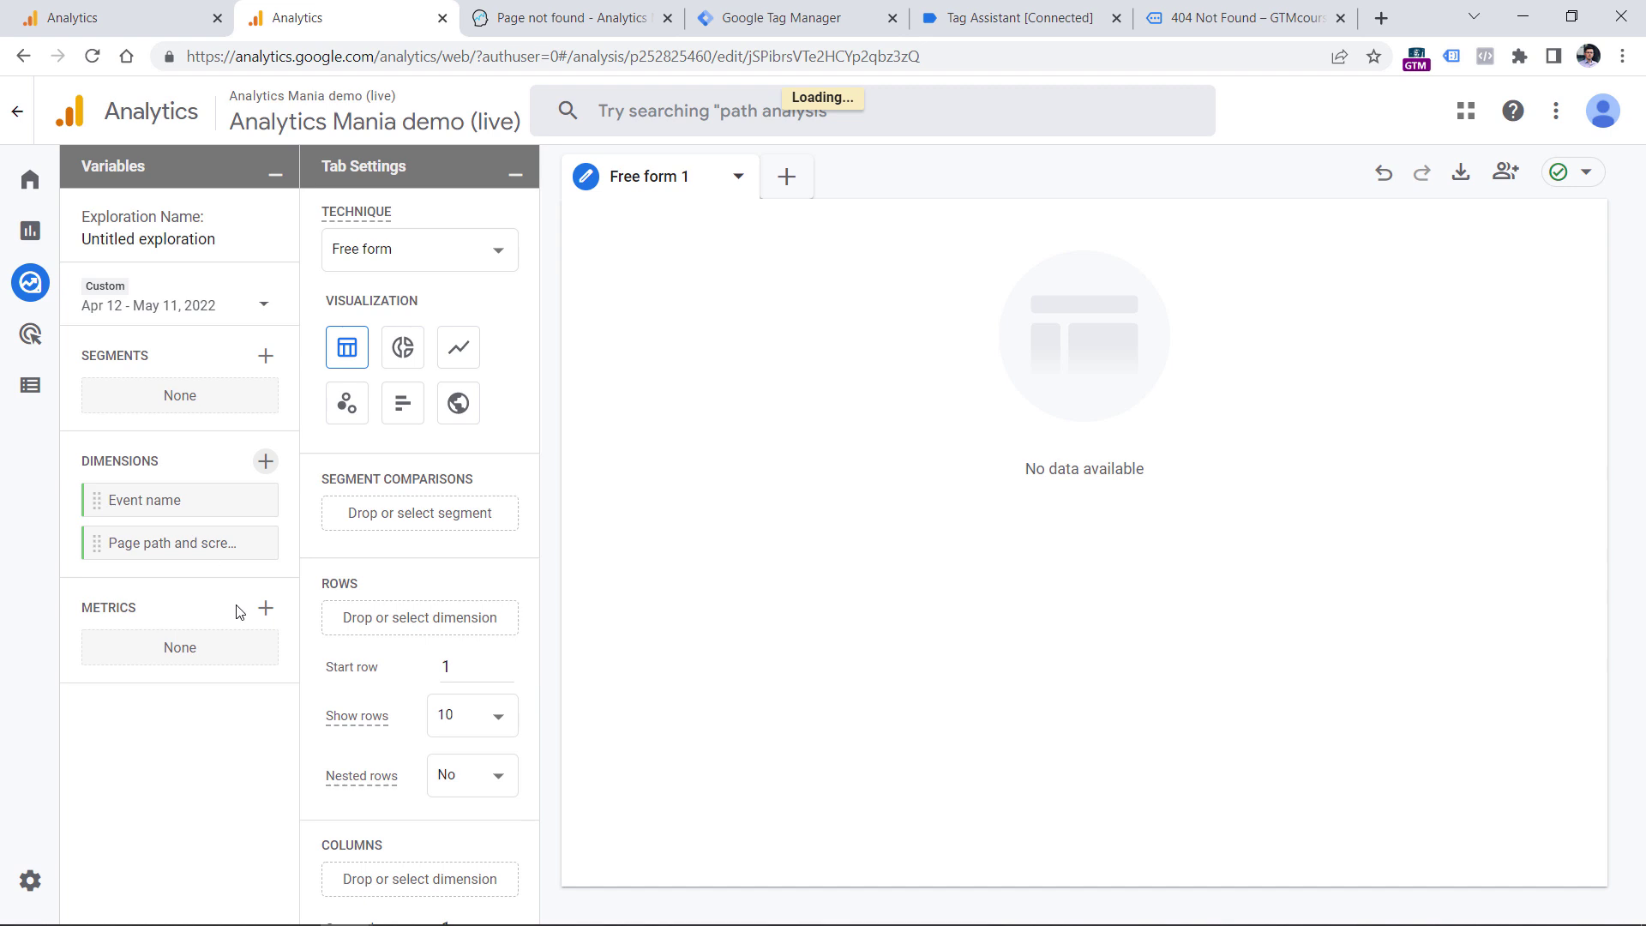
# Step: Import the Event count metric into the exploration
pyautogui.click(266, 608)
pyautogui.click(704, 109)
pyautogui.write('event count')
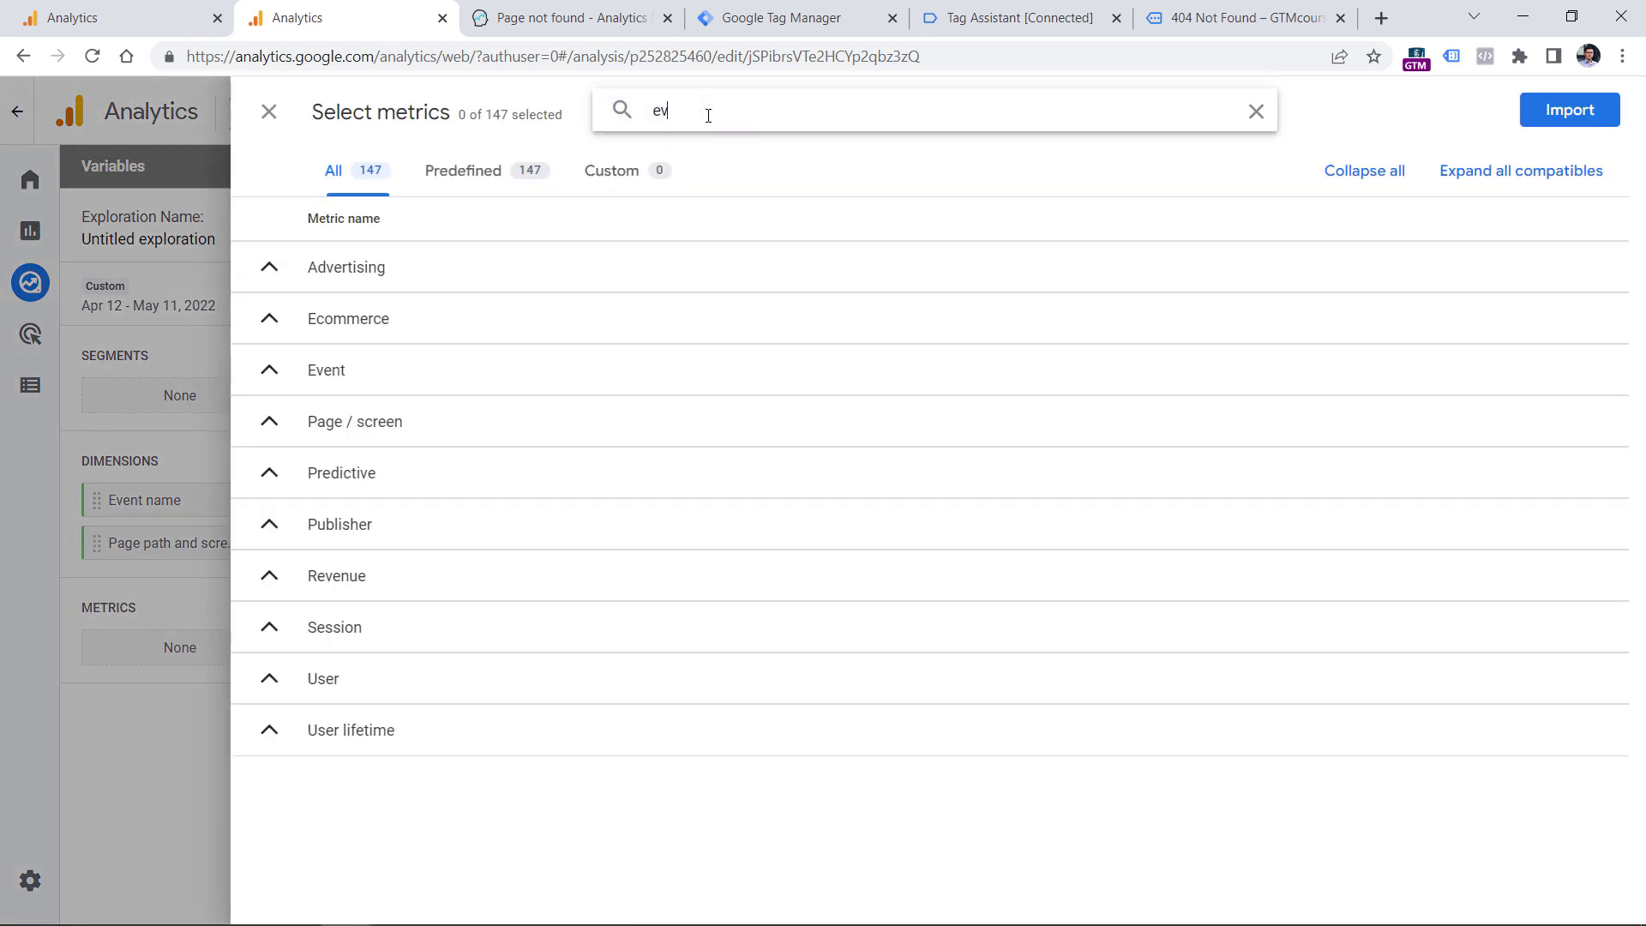
pyautogui.click(268, 314)
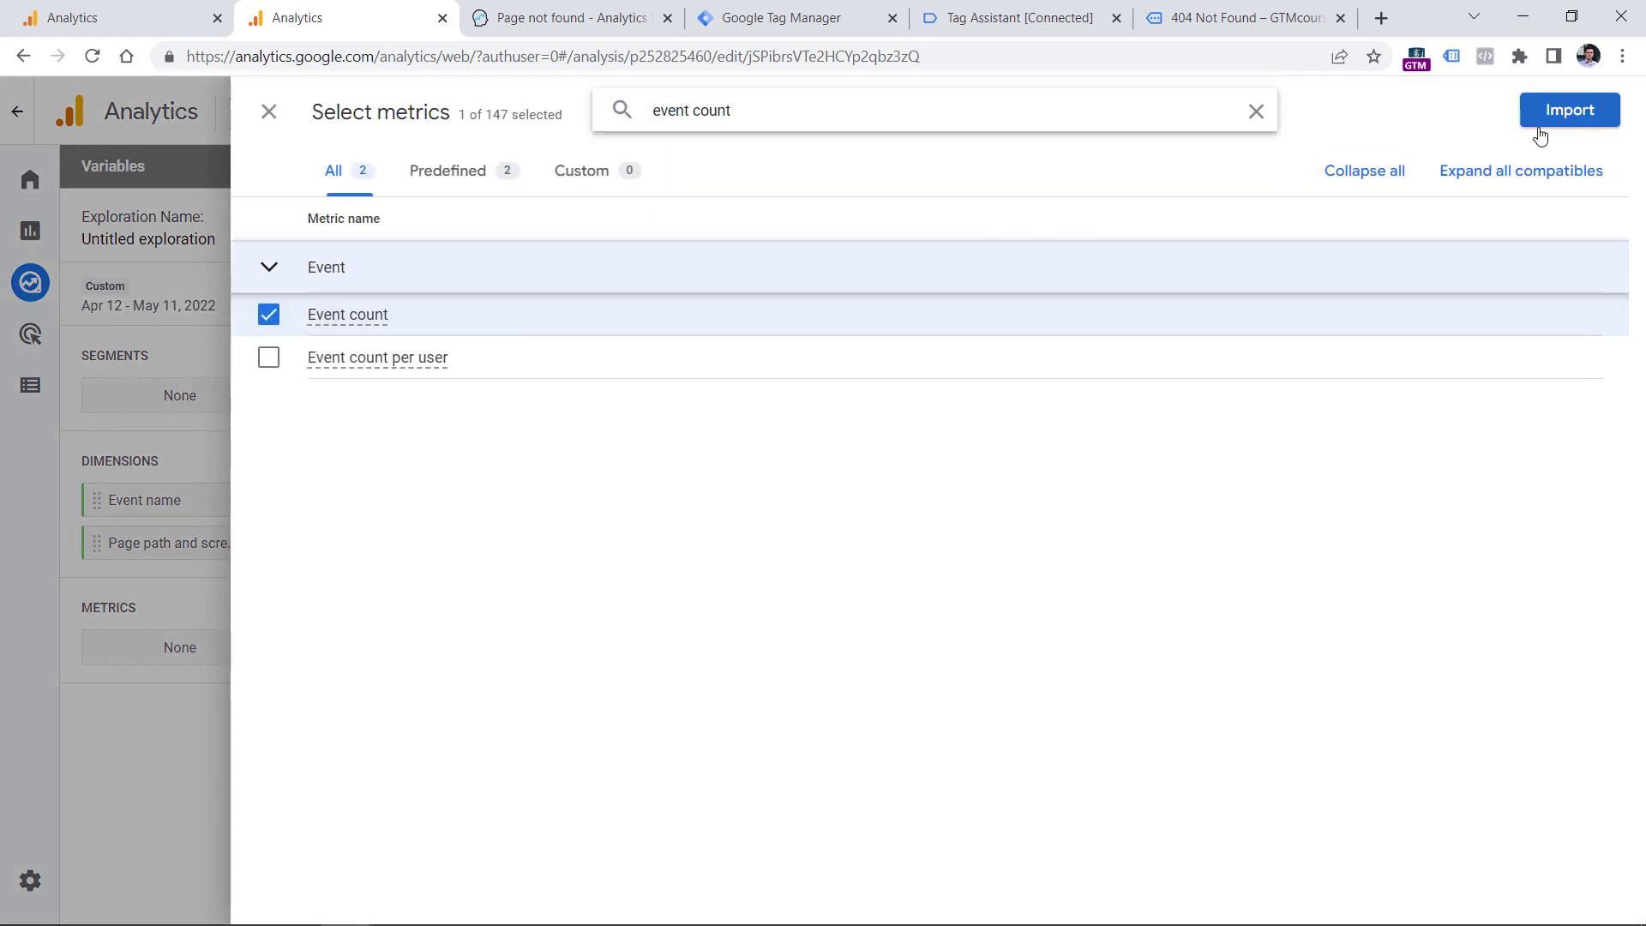
pyautogui.click(1543, 120)
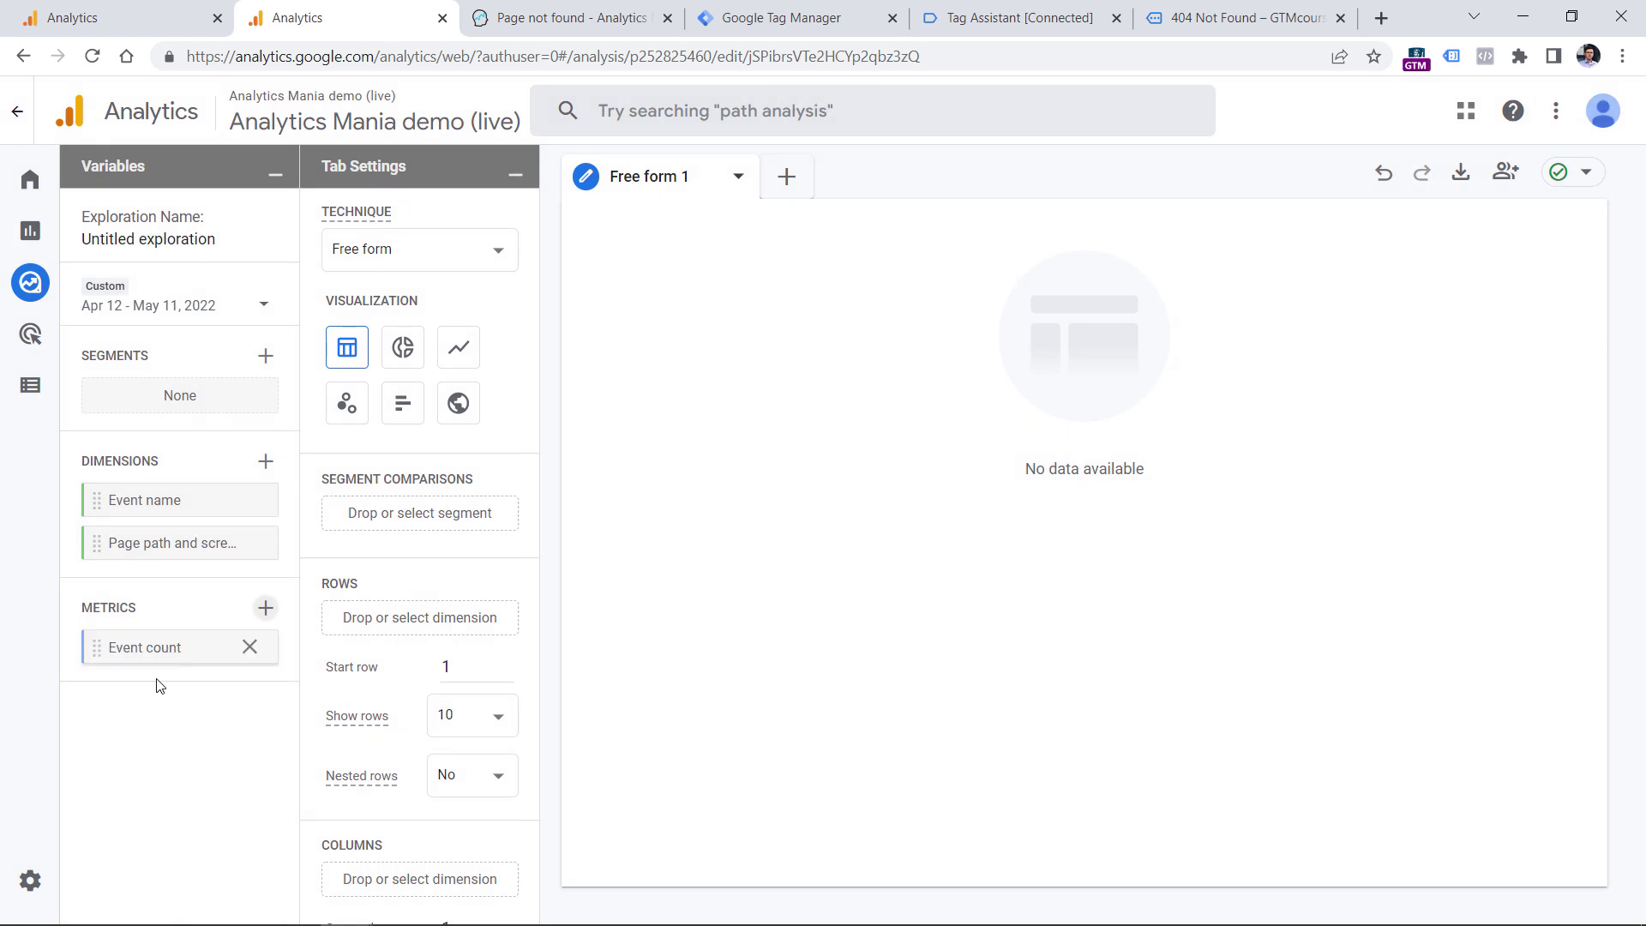
# Step: Put Event count in Values and Page path and screen class in Rows, giving 39,350 total events
pyautogui.doubleClick(170, 645)
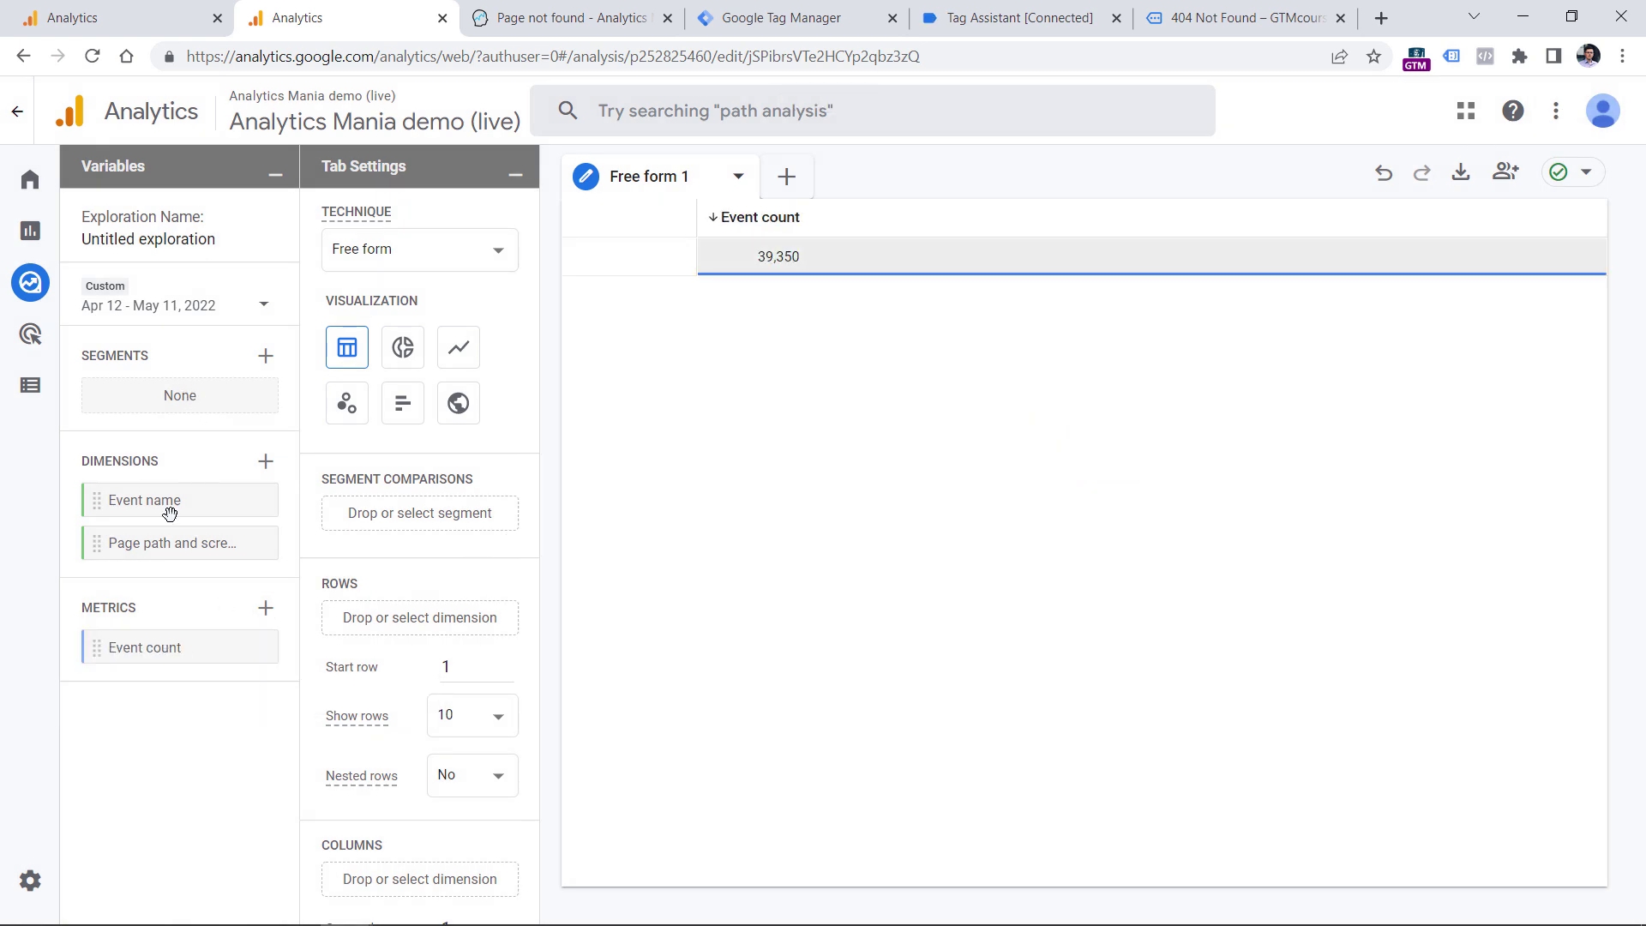
pyautogui.doubleClick(160, 545)
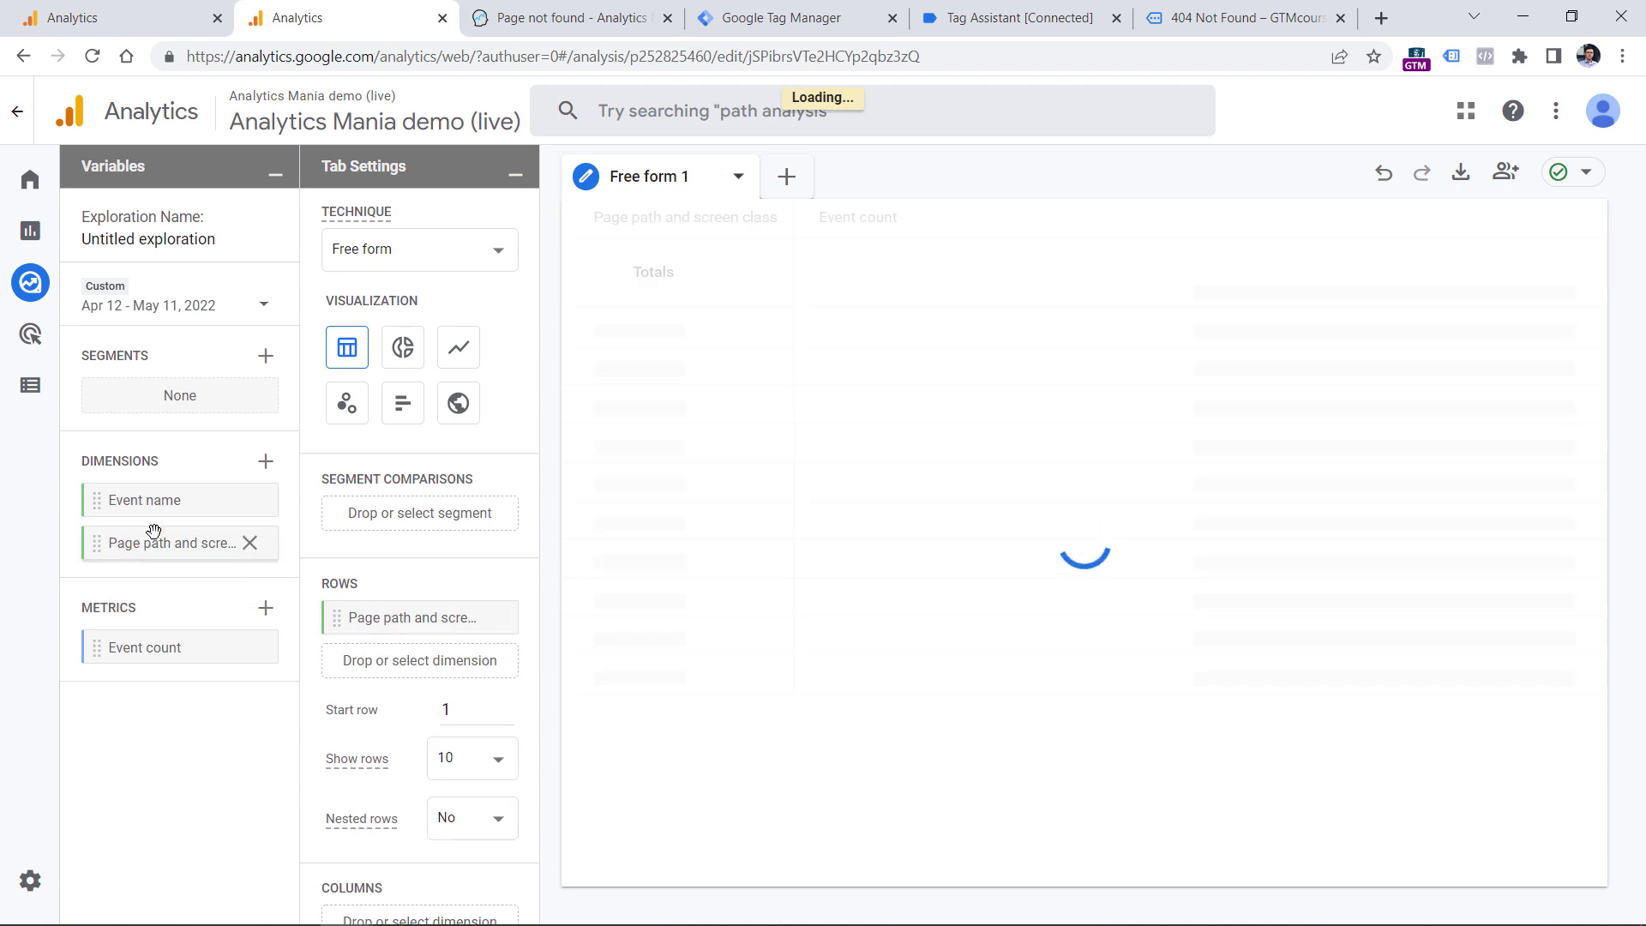
pyautogui.scroll(-5, 433, 550)
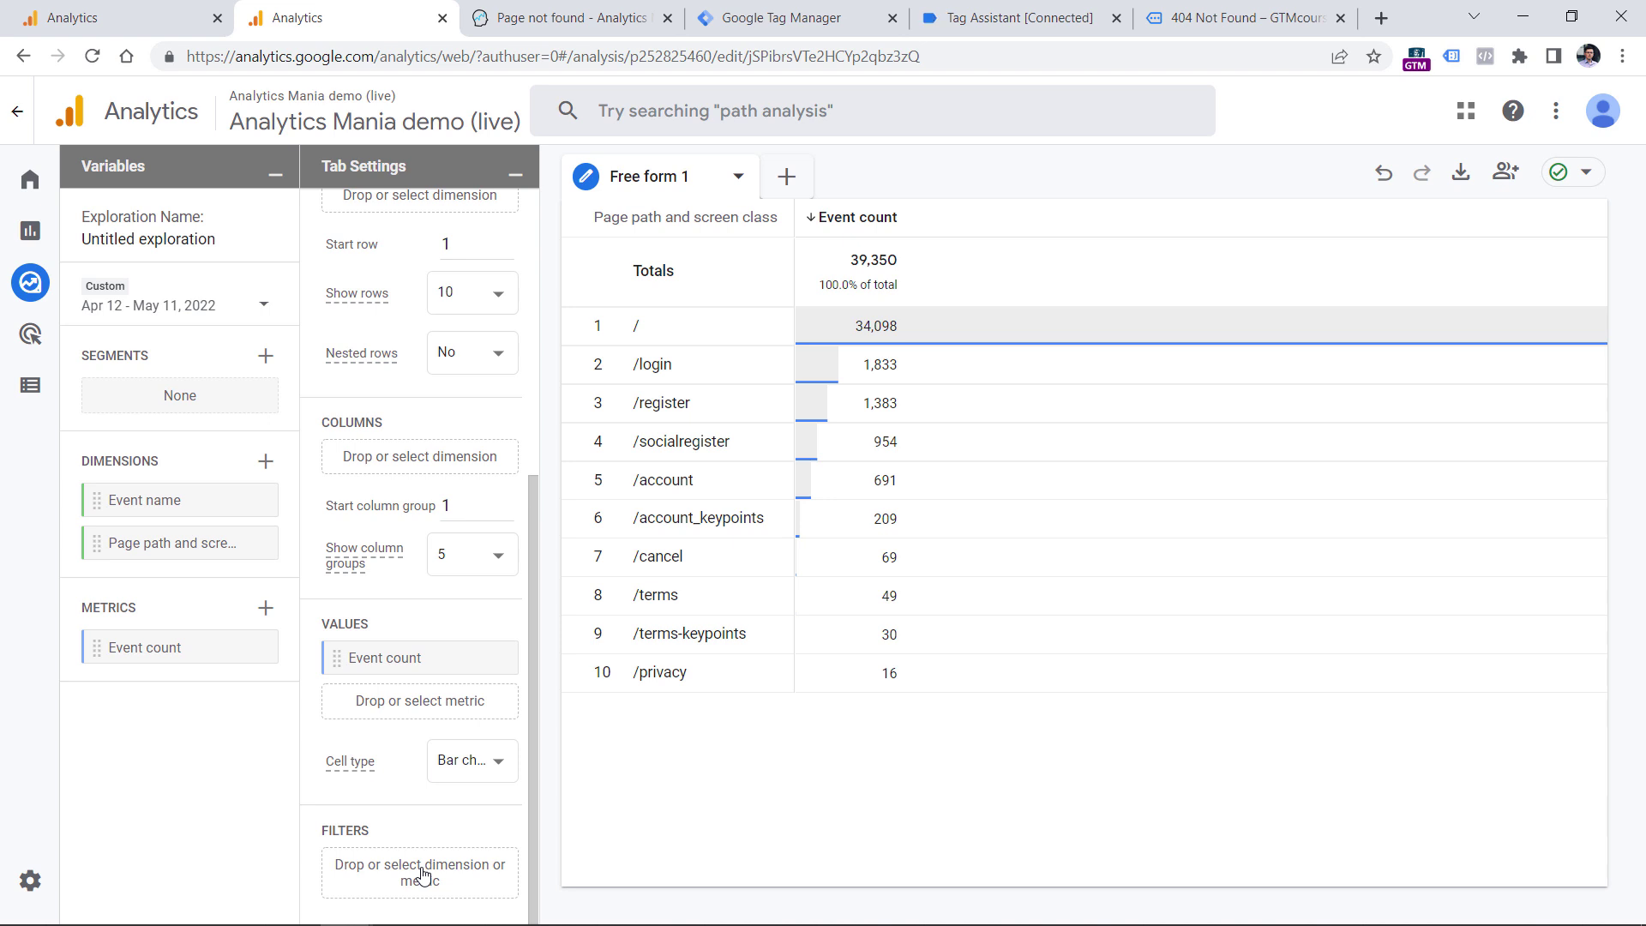
pyautogui.hotkey('ctrl', '4')
pyautogui.hotkey('ctrl', '2')
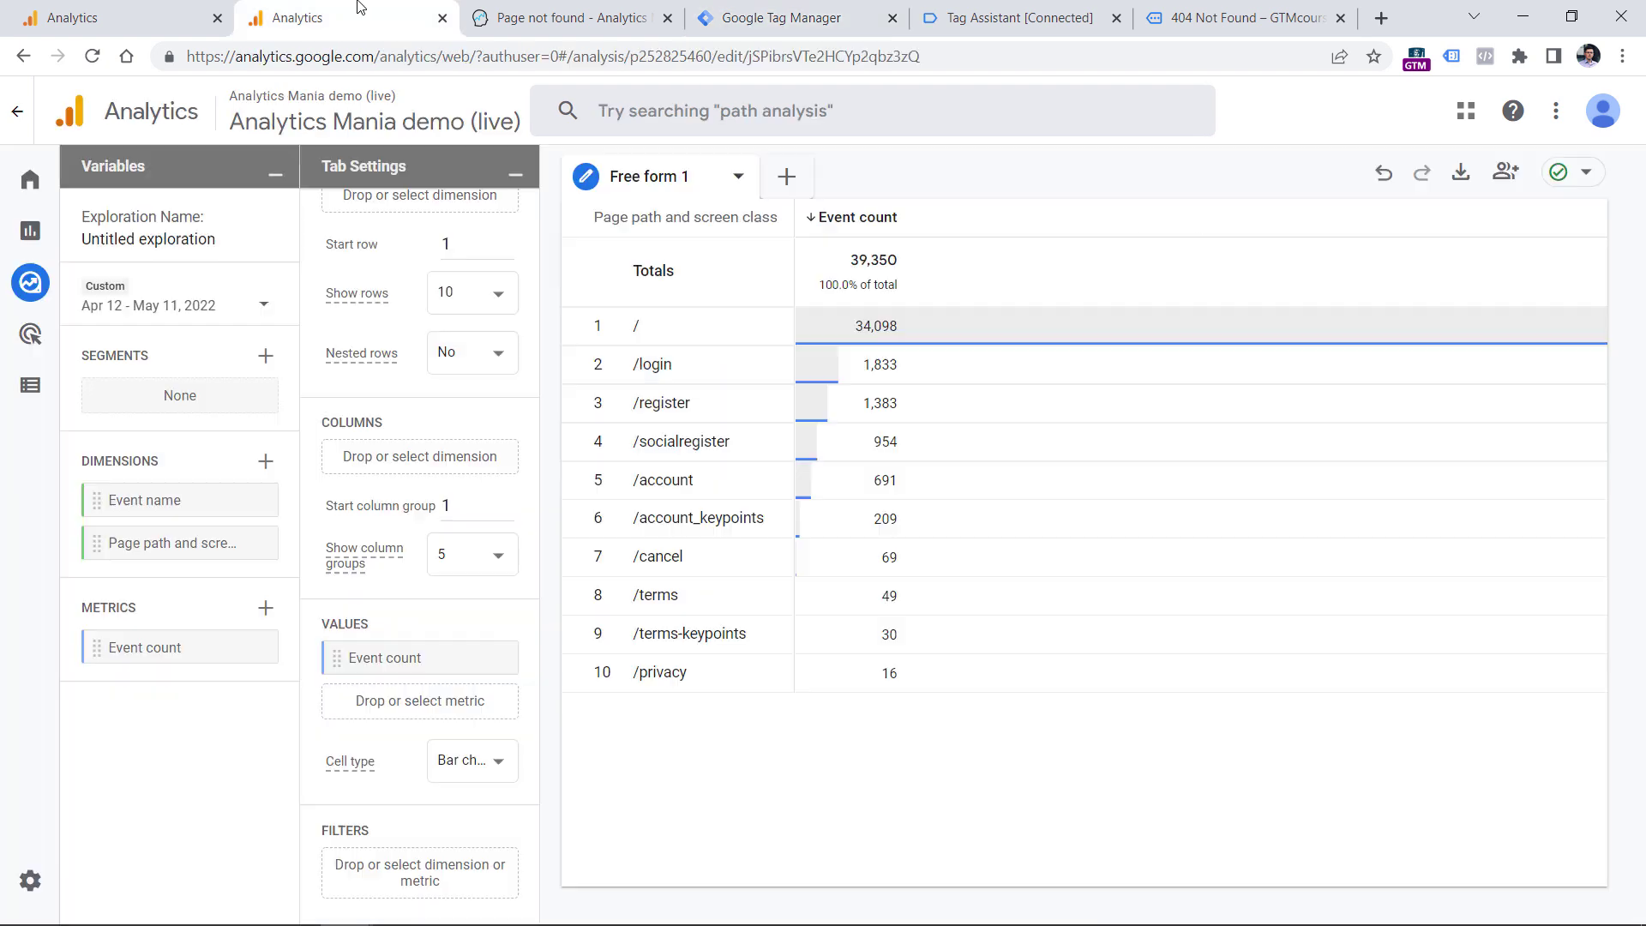
pyautogui.click(420, 884)
pyautogui.click(472, 728)
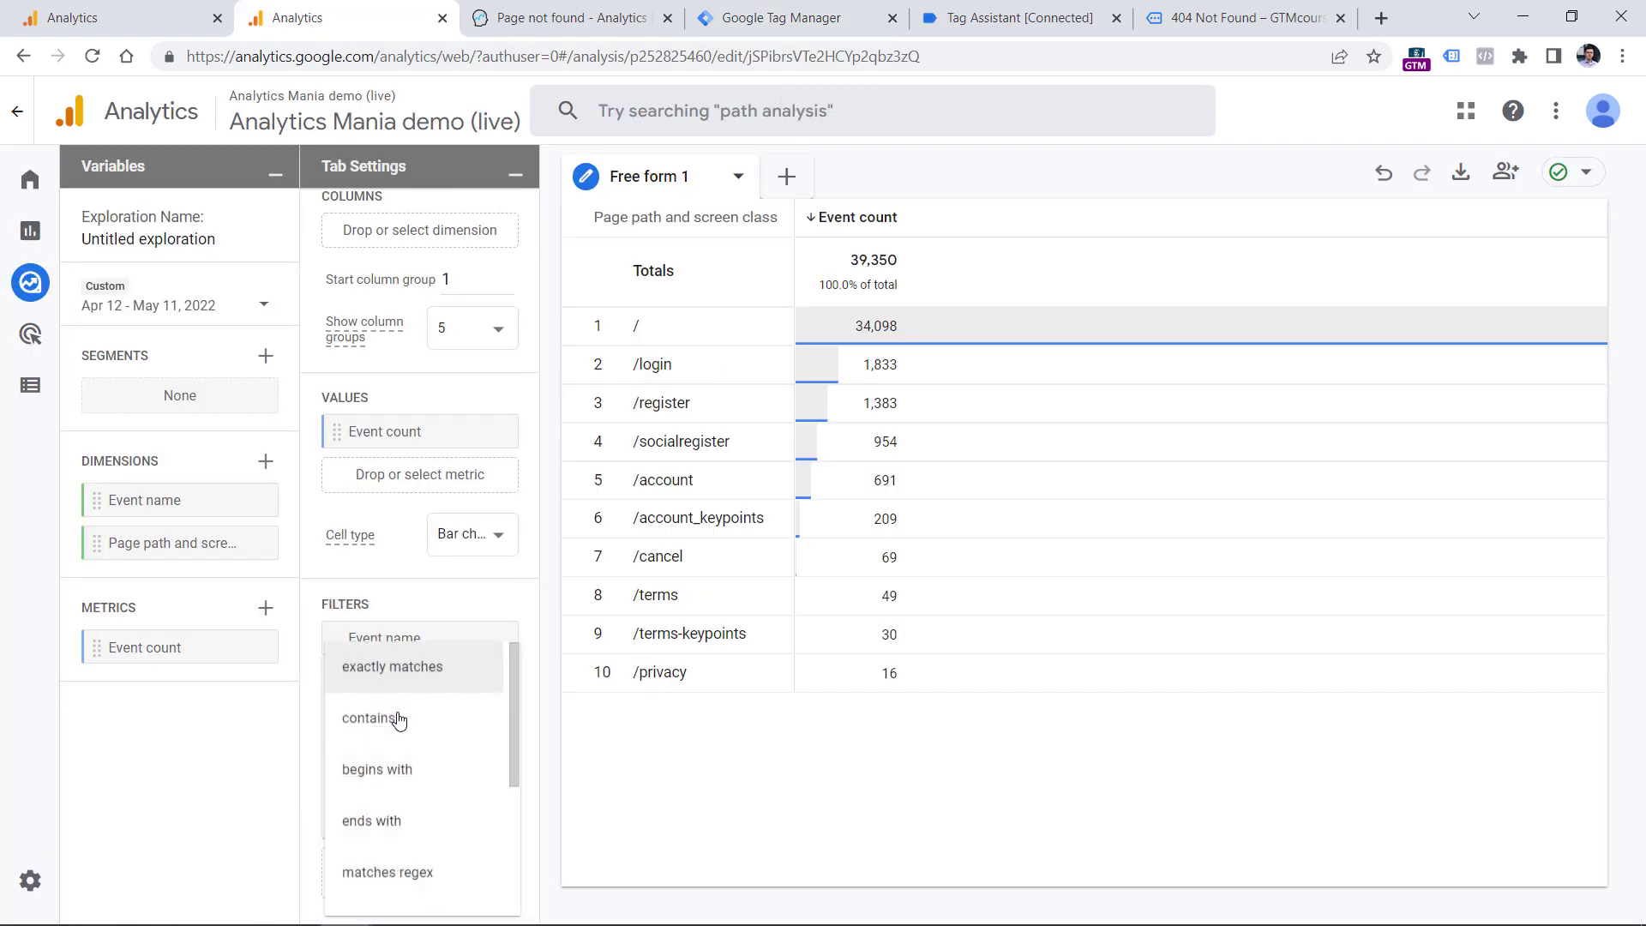
pyautogui.click(392, 670)
pyautogui.write('404_error')
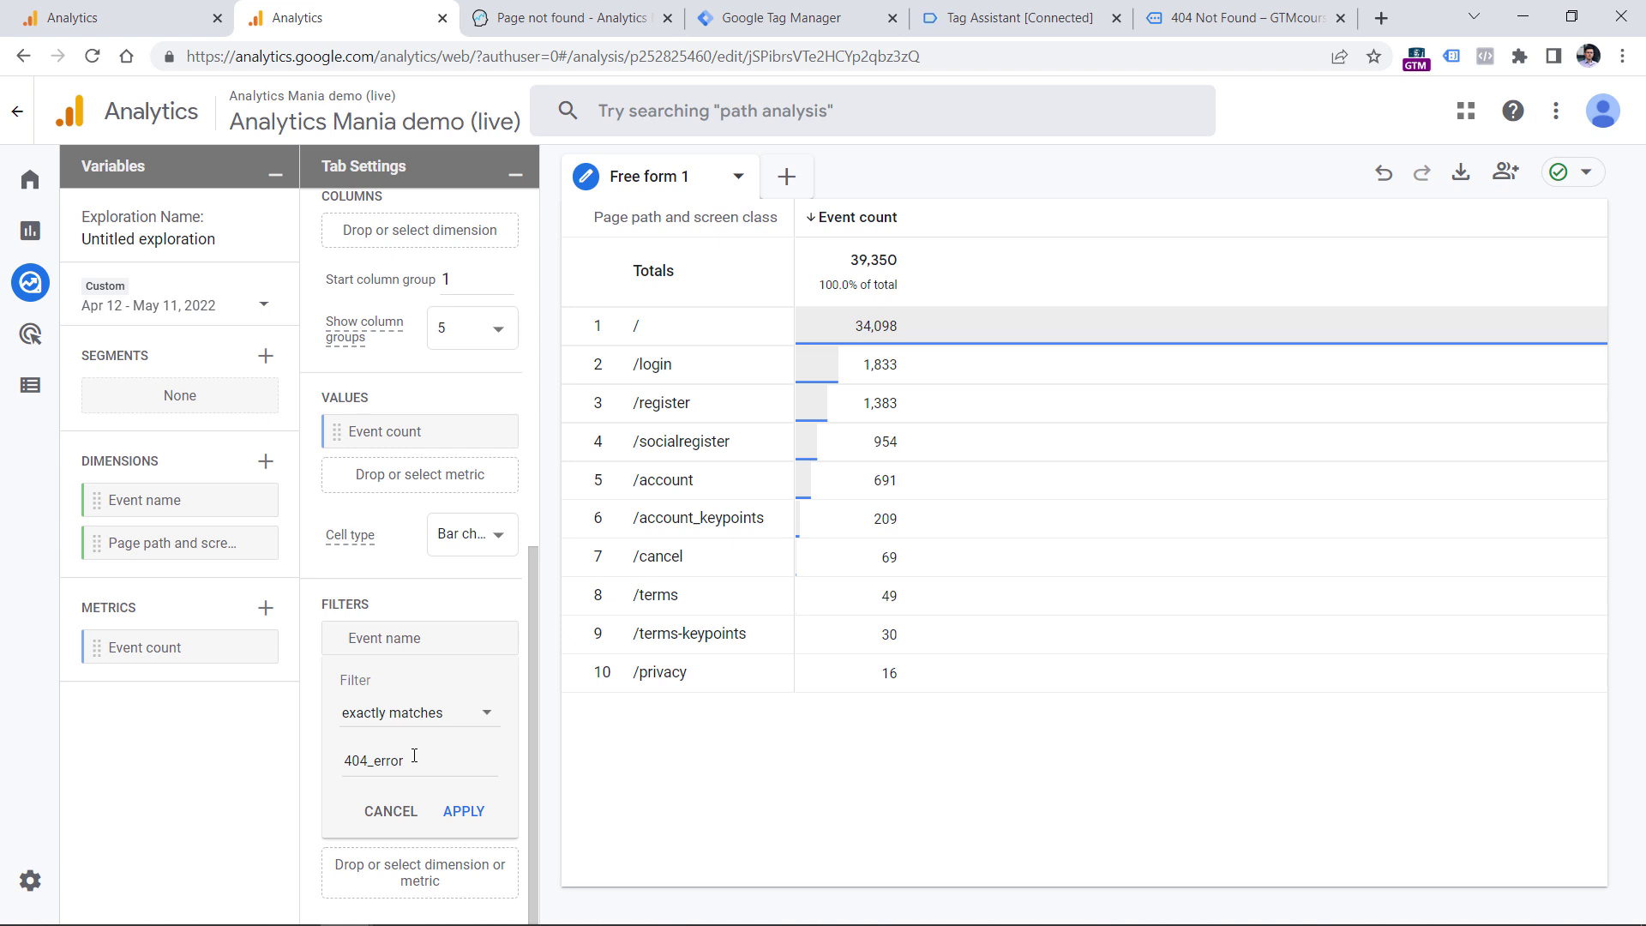
pyautogui.click(852, 14)
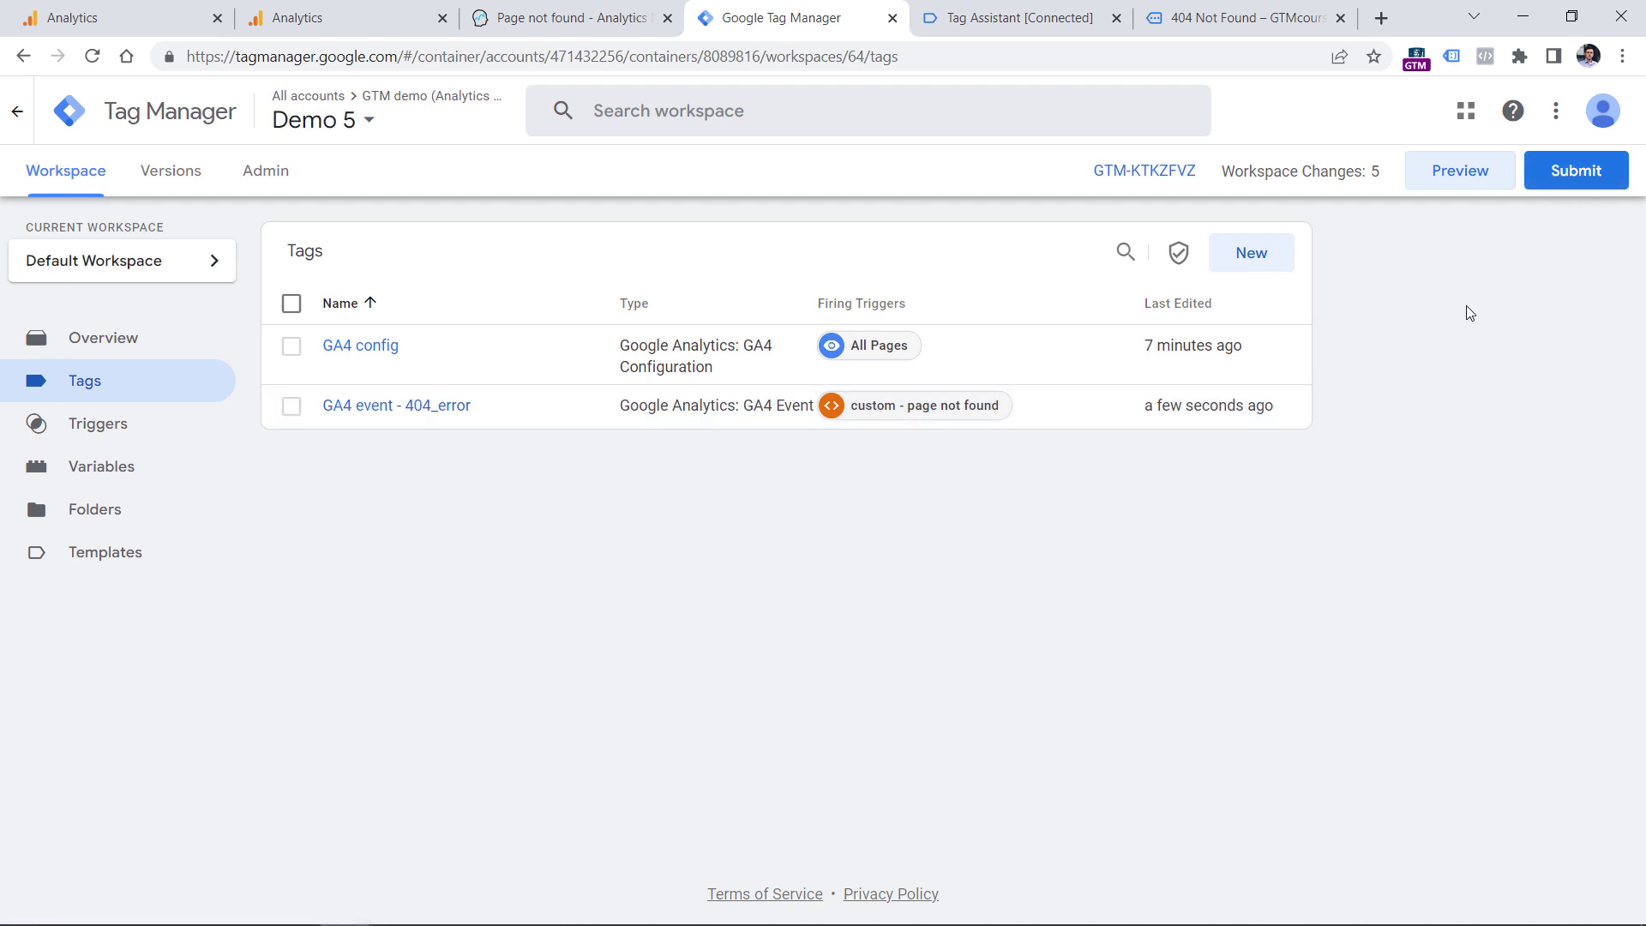
pyautogui.click(390, 18)
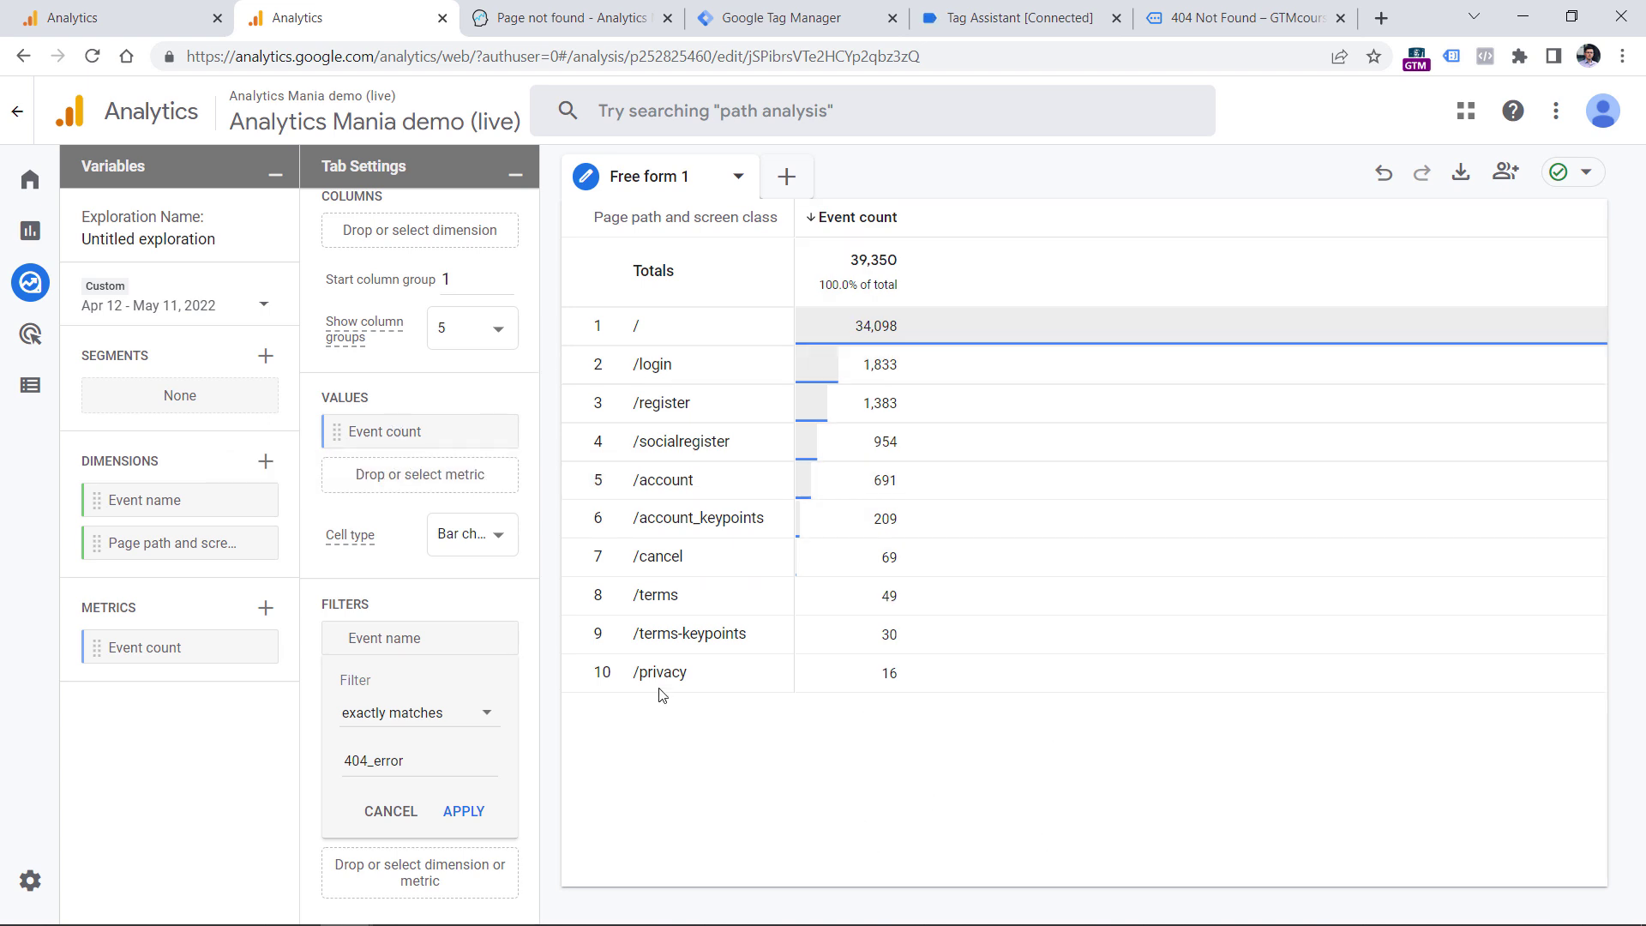
pyautogui.click(462, 811)
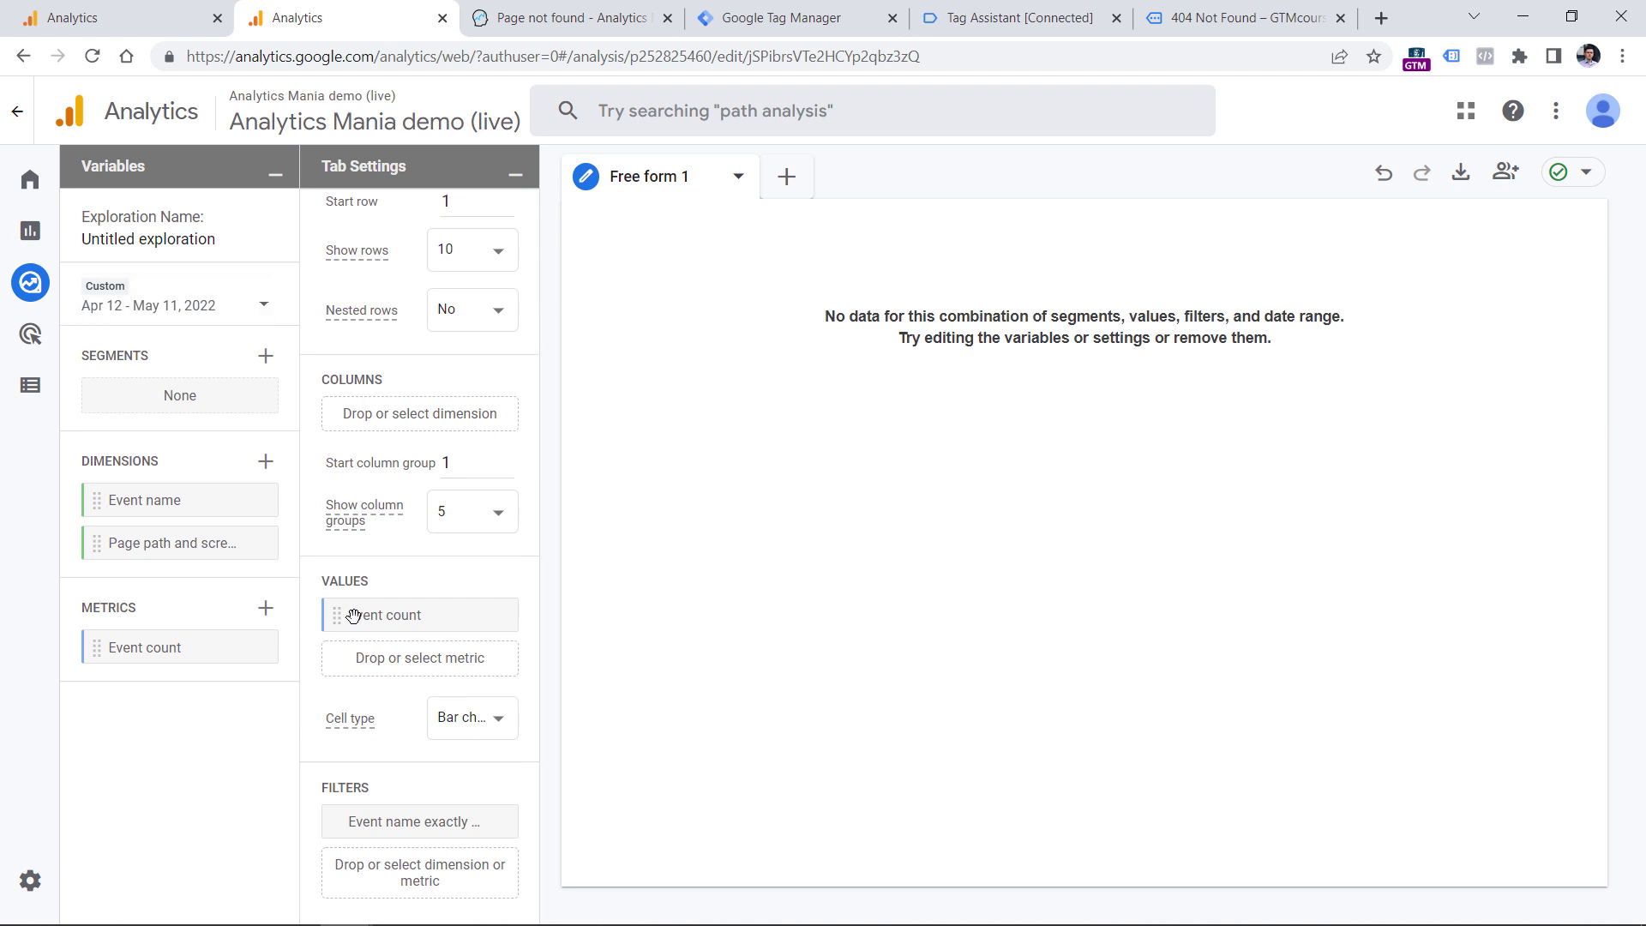
pyautogui.click(492, 822)
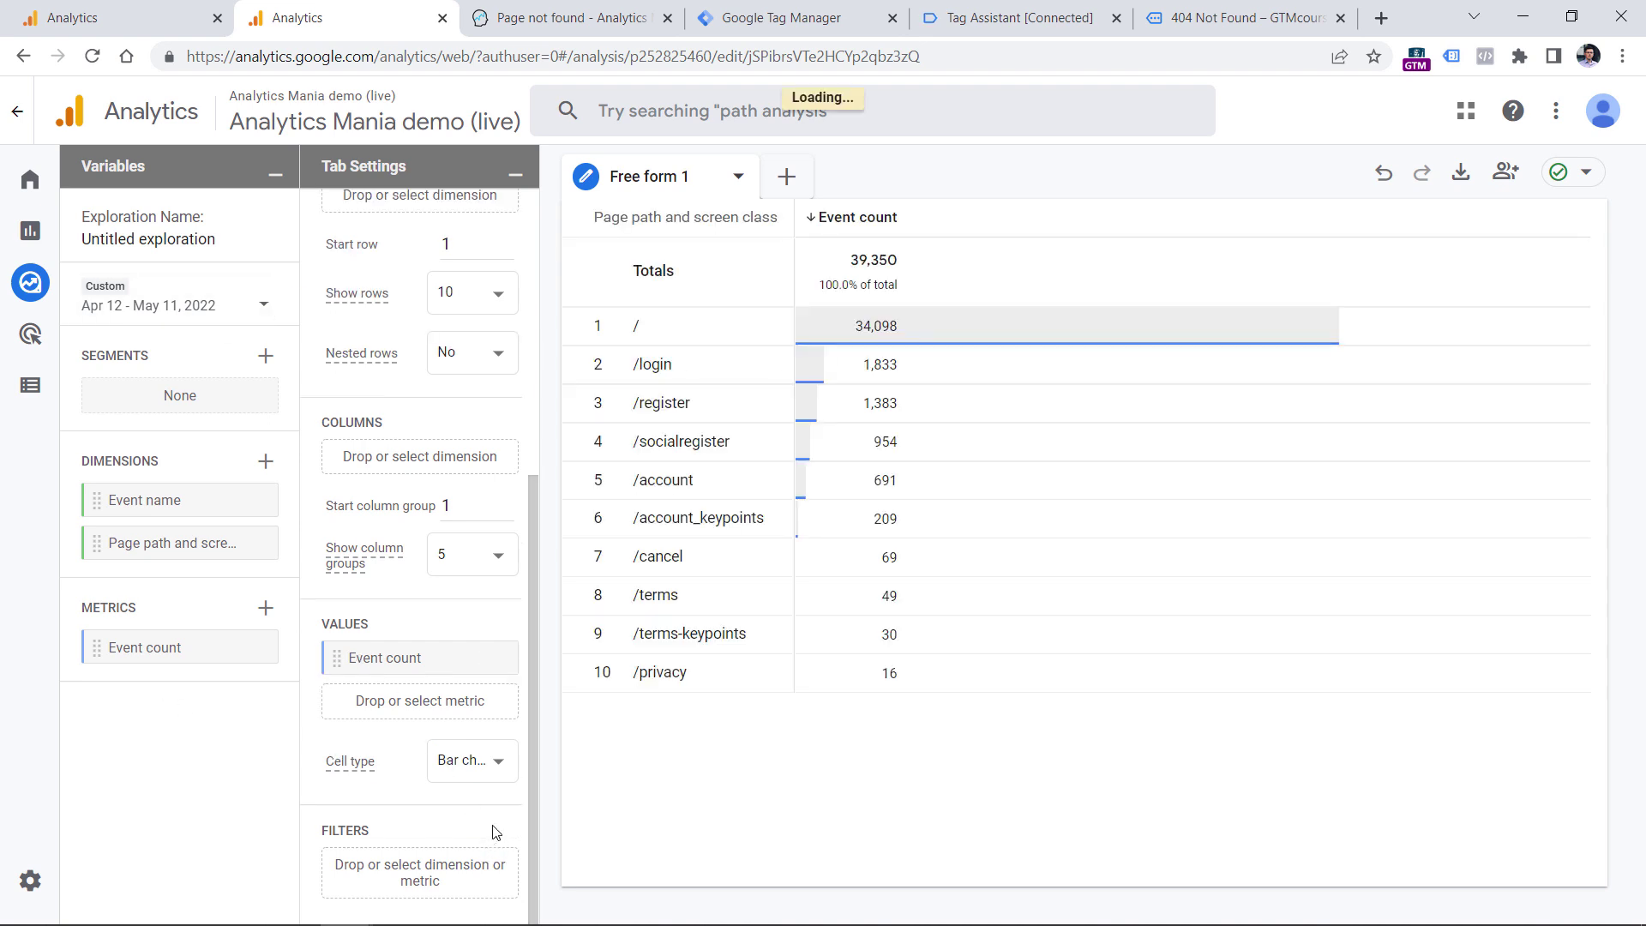